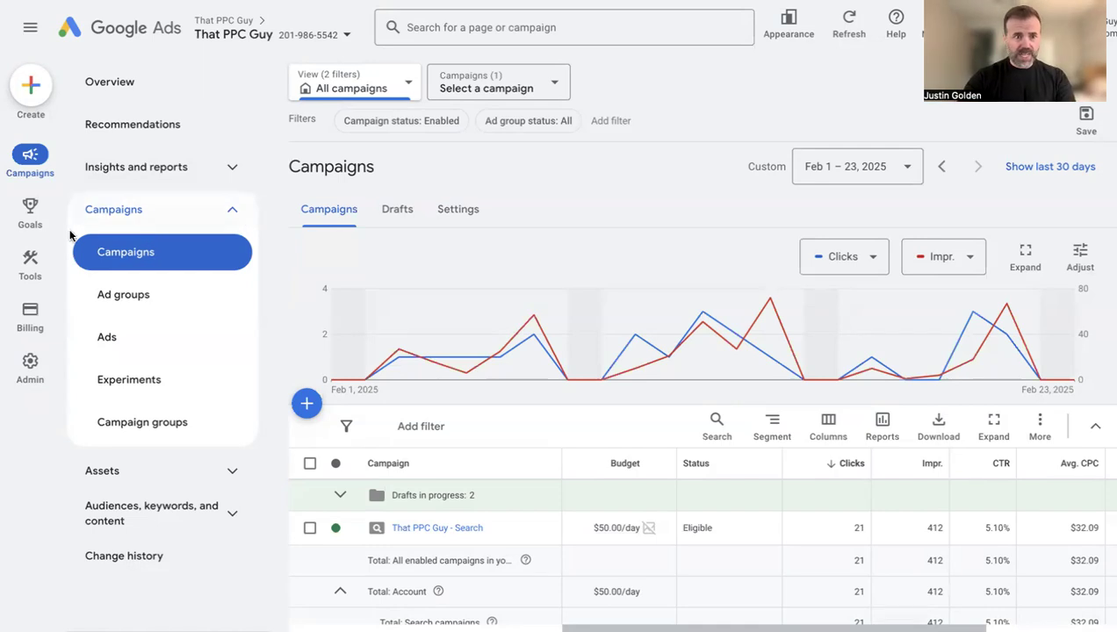
# Open Keyword Planner and get search volume and forecasts for the keyword "dentist near me".
pyautogui.moveTo(26, 277)
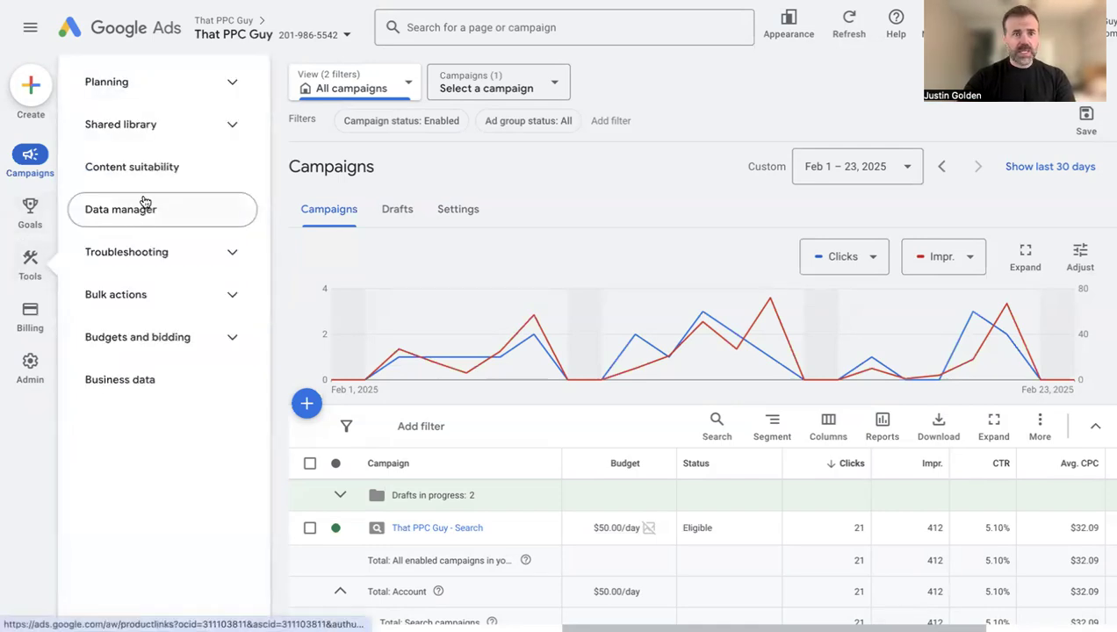
pyautogui.click(196, 82)
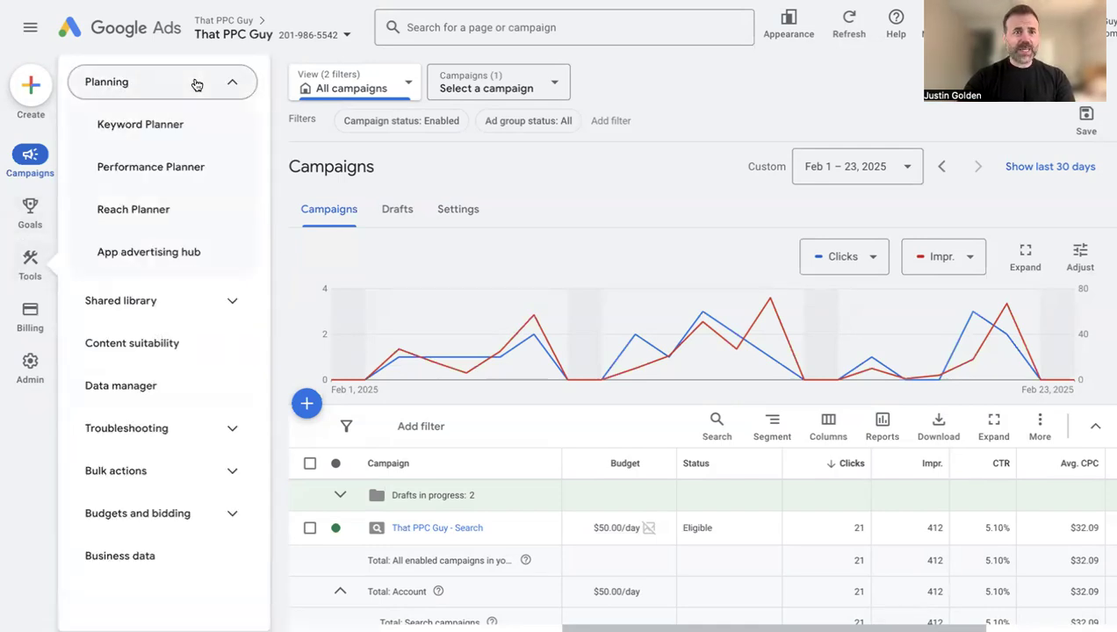
pyautogui.click(169, 133)
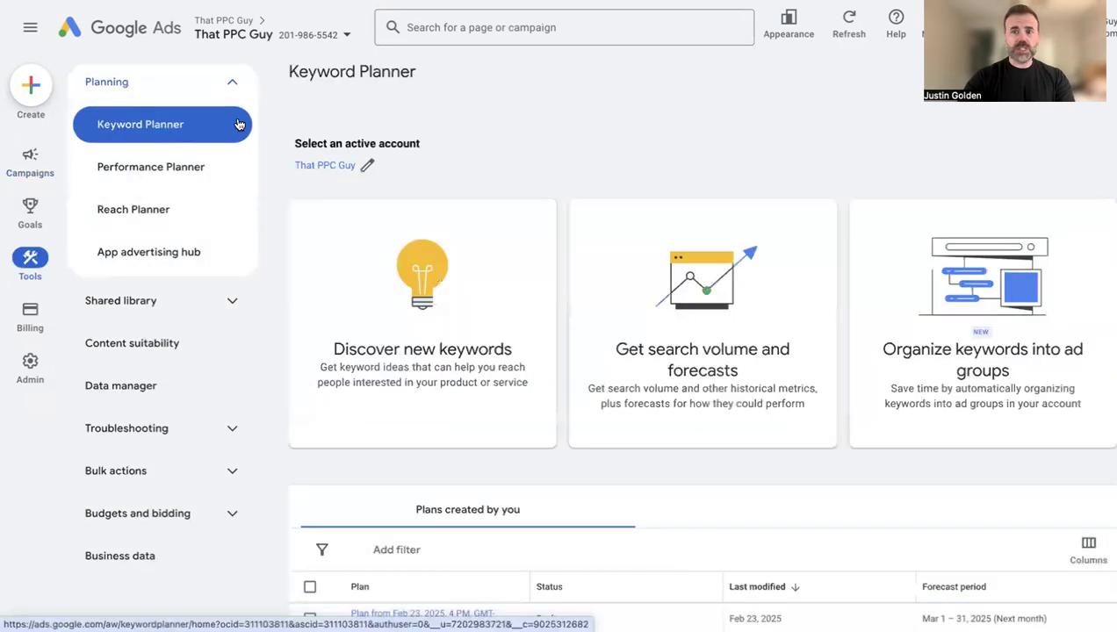
pyautogui.click(641, 351)
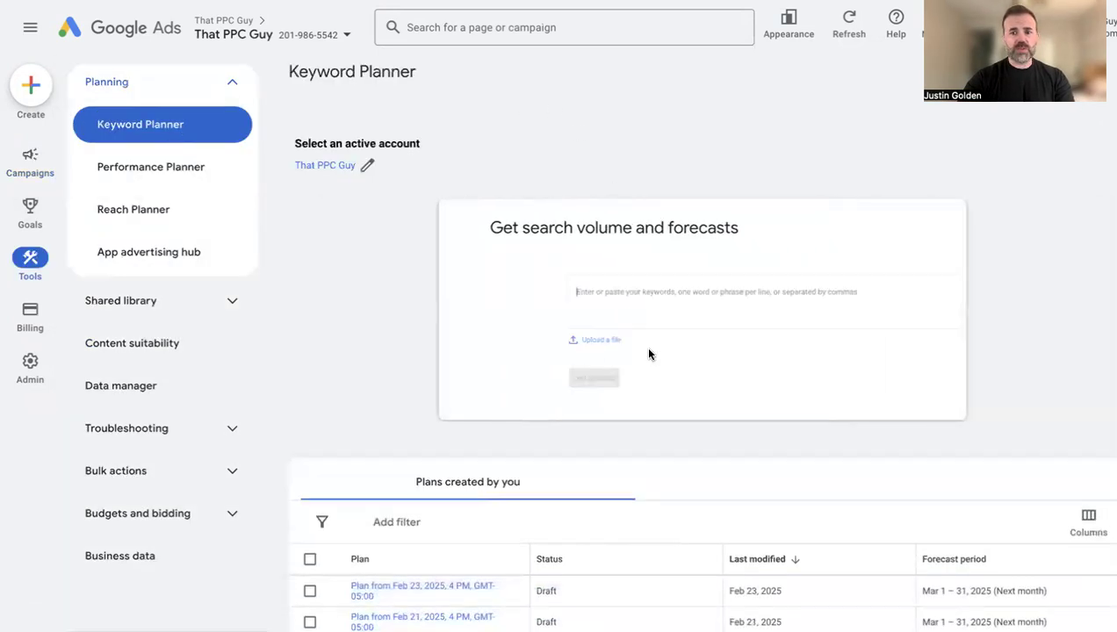
pyautogui.write('dentist near')
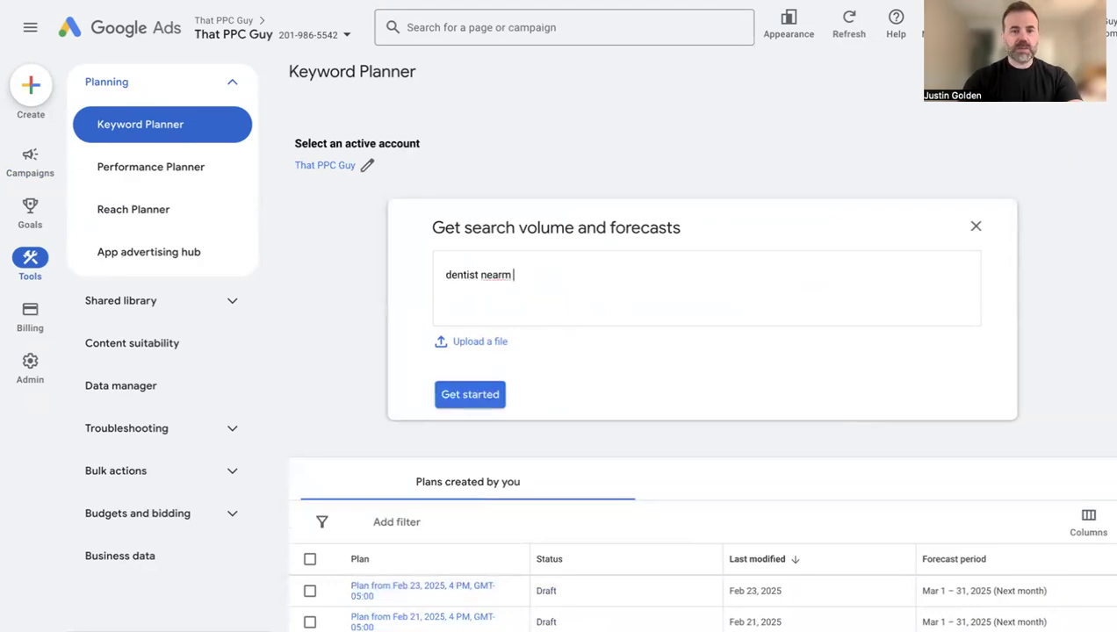
pyautogui.write(' me')
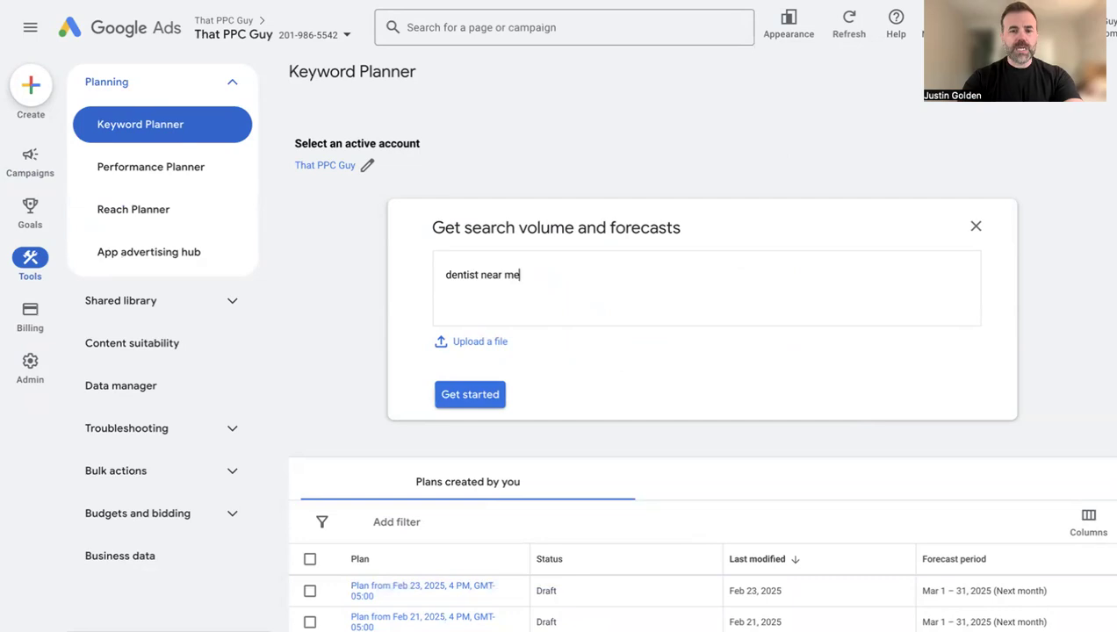
pyautogui.click(473, 394)
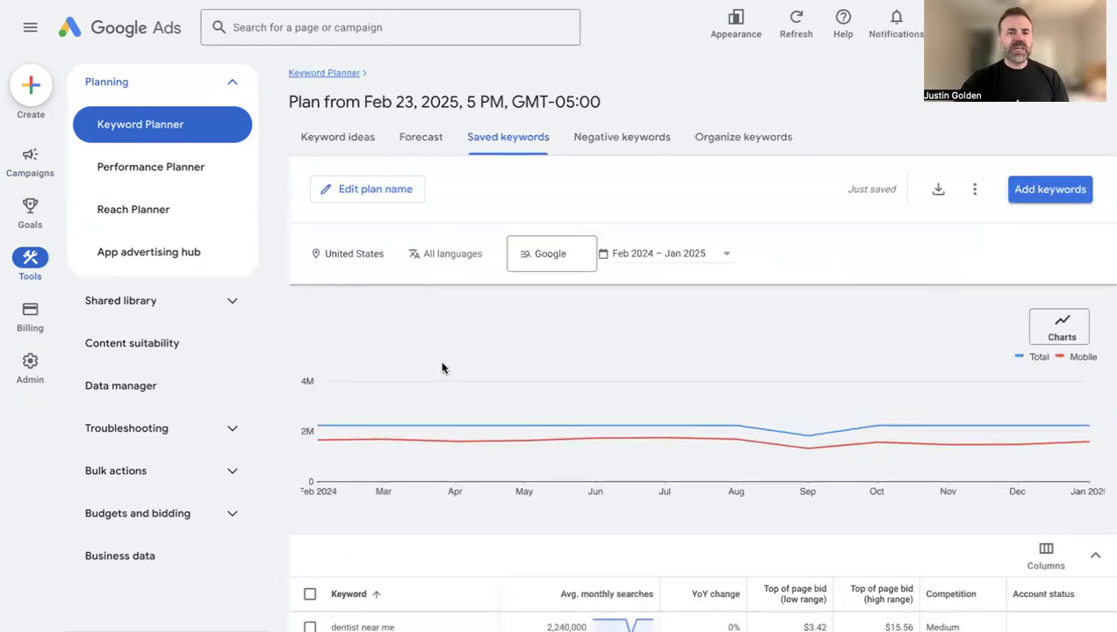
# Replace the plan's United States location target with the city of Clearwater, Florida.
pyautogui.click(390, 256)
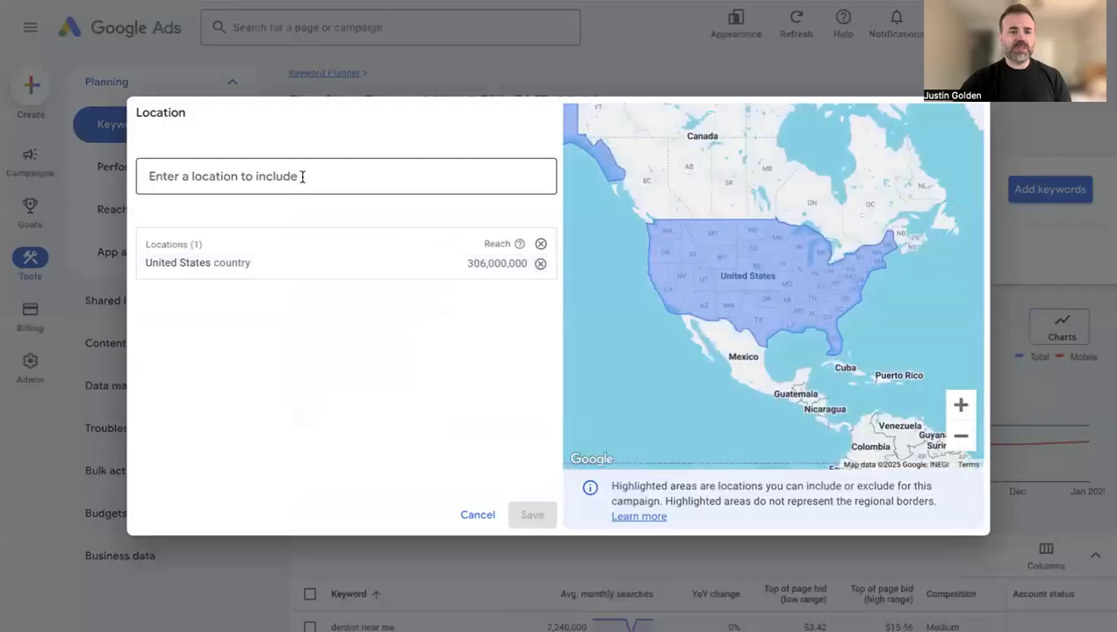
pyautogui.click(302, 176)
pyautogui.write('clear')
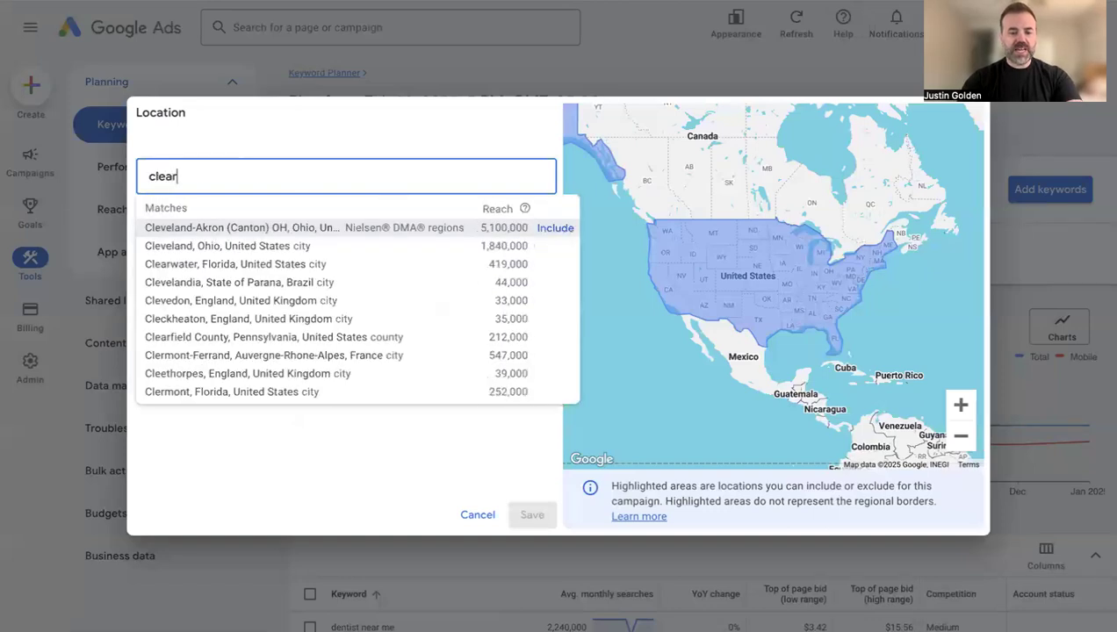
pyautogui.write('water')
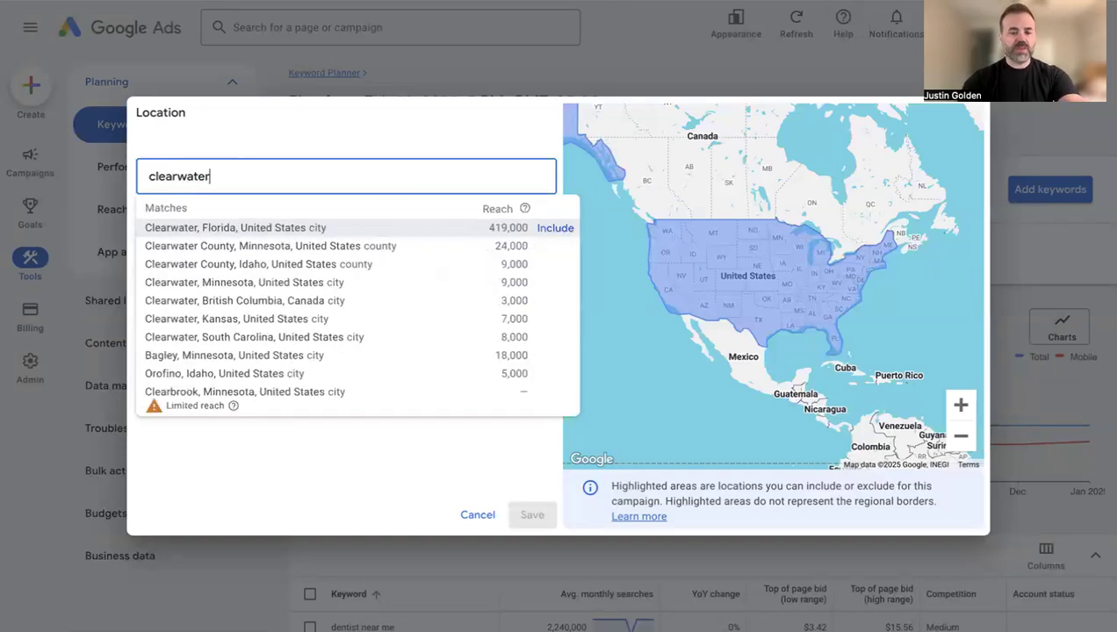
pyautogui.click(552, 232)
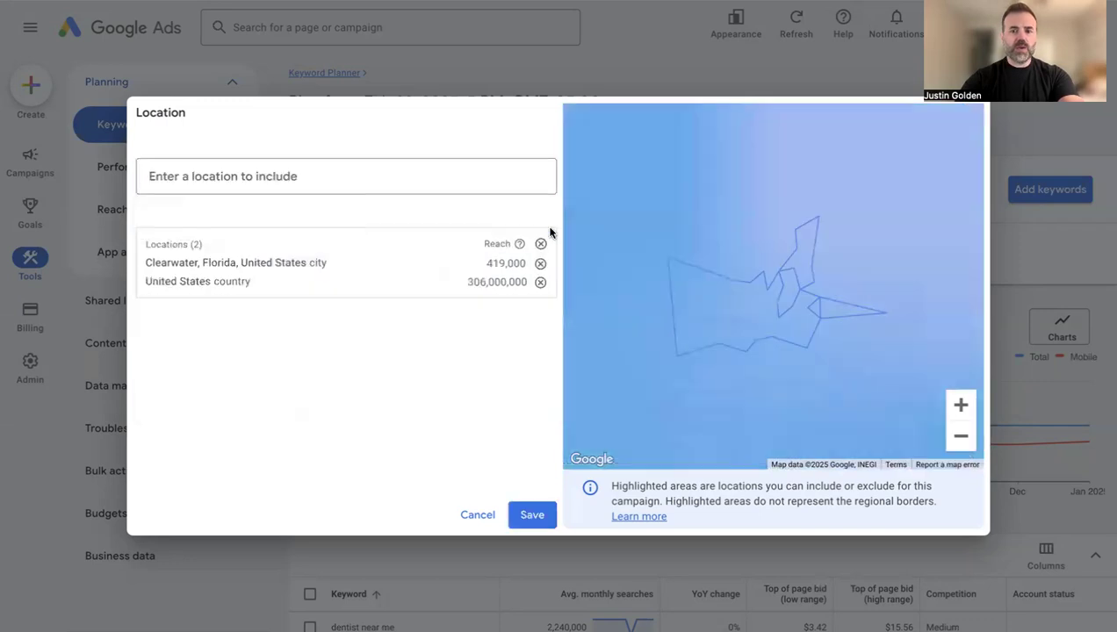
pyautogui.click(540, 283)
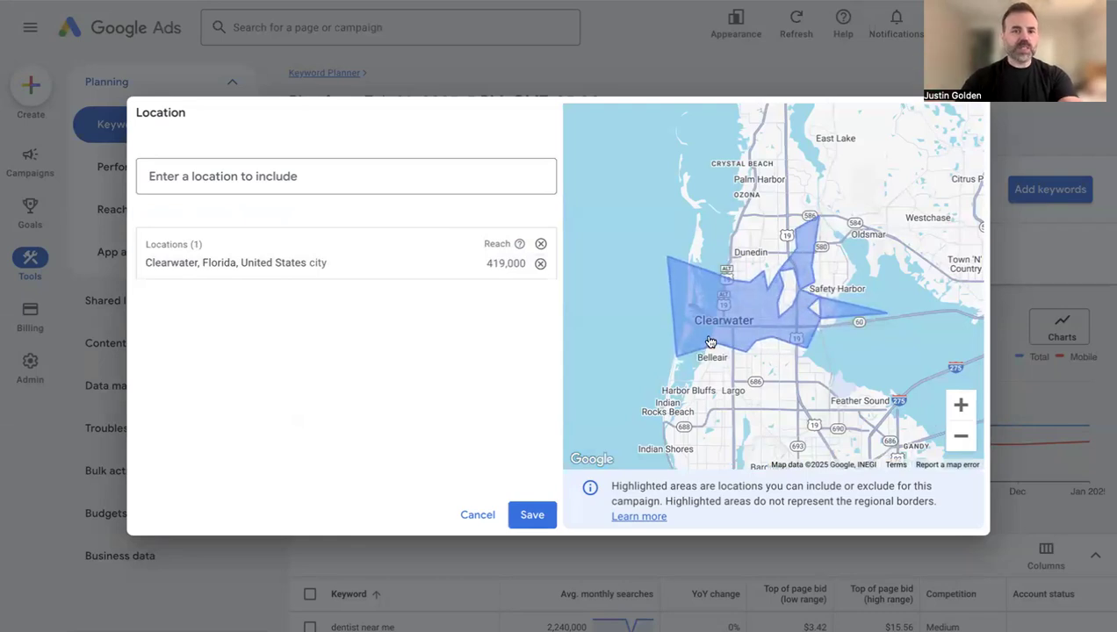
# Include the cities of Largo, Florida and Dunedin, Florida in the plan's locations.
pyautogui.click(321, 175)
pyautogui.write('largo')
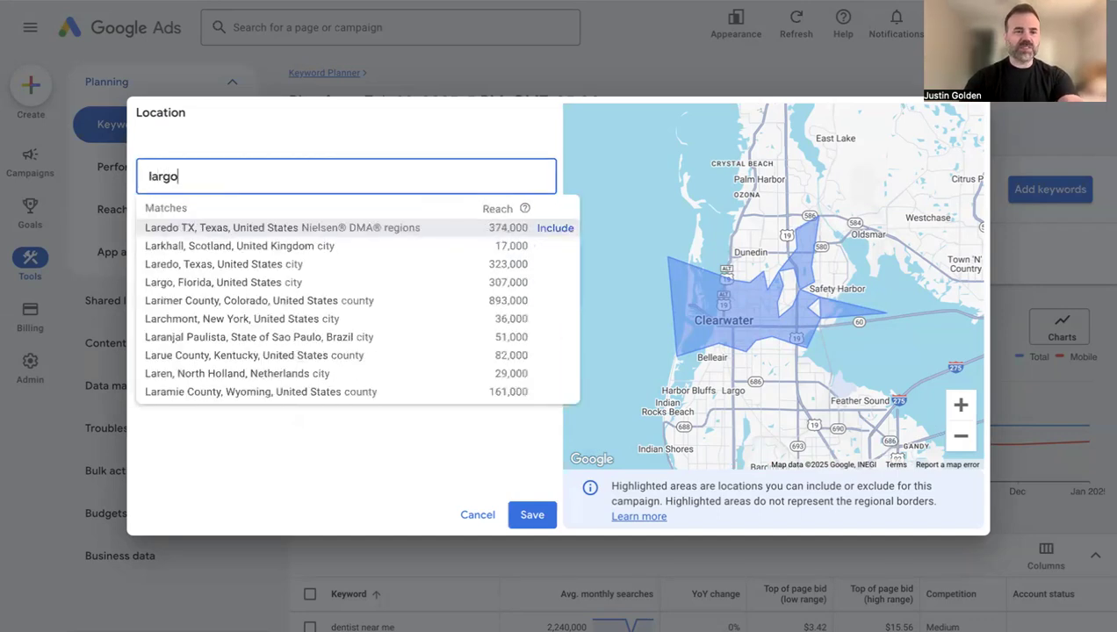
pyautogui.click(553, 230)
pyautogui.click(419, 176)
pyautogui.write('dunedi')
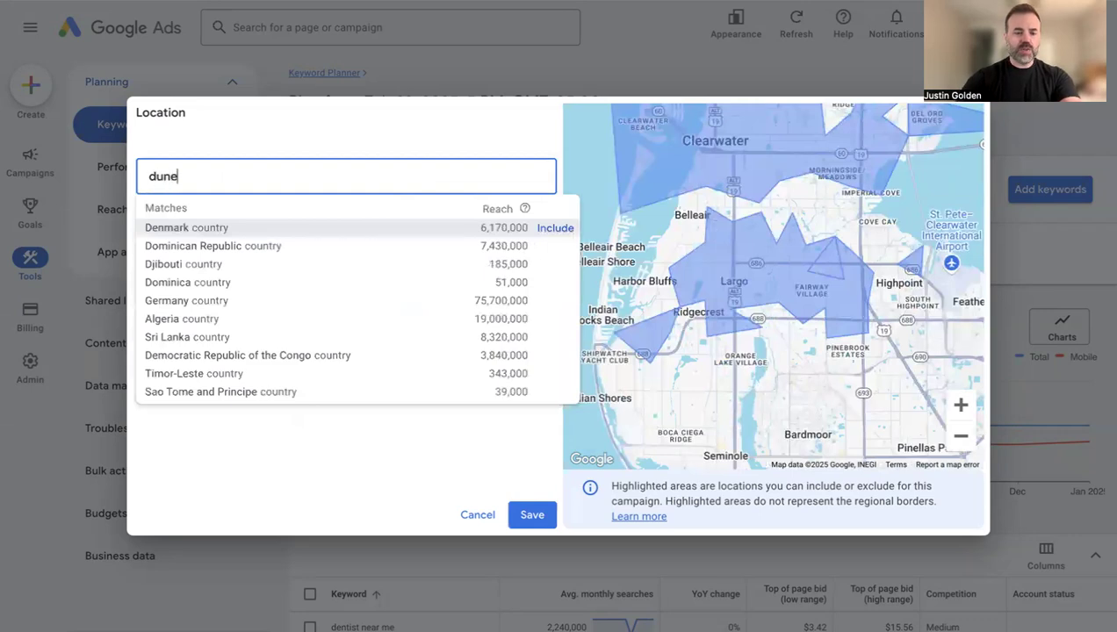
pyautogui.press('BackSpace')
pyautogui.press('BackSpace')
pyautogui.press('BackSpace')
pyautogui.write('ednin')
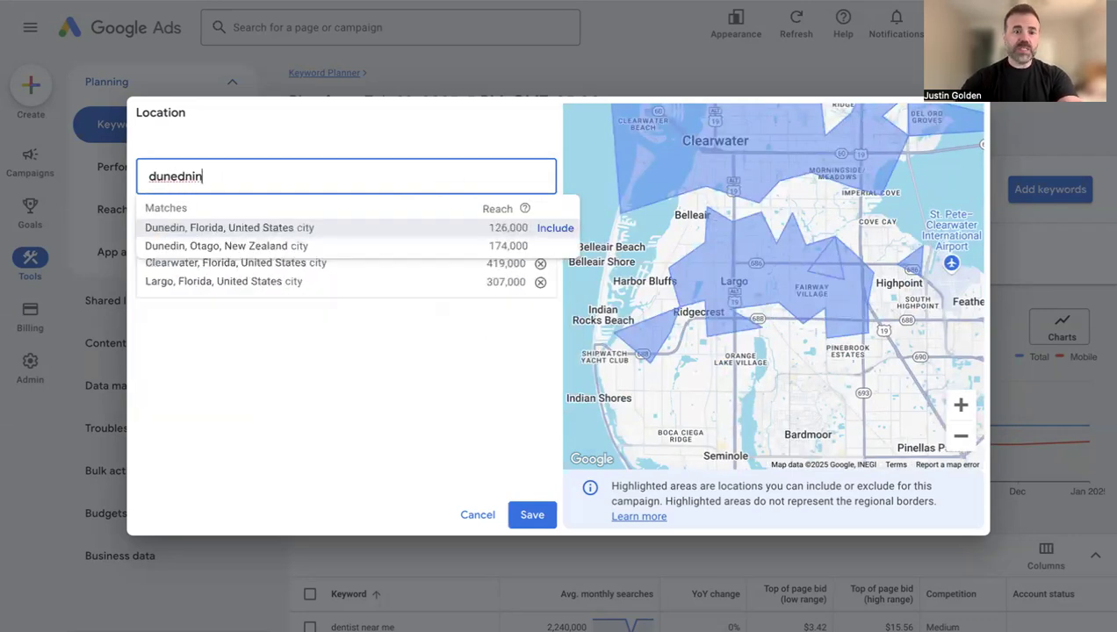
pyautogui.click(553, 228)
# Include the cities of Pinellas Park and Safety Harbor, Florida, and save the plan's location targeting.
pyautogui.click(363, 176)
pyautogui.write('pine')
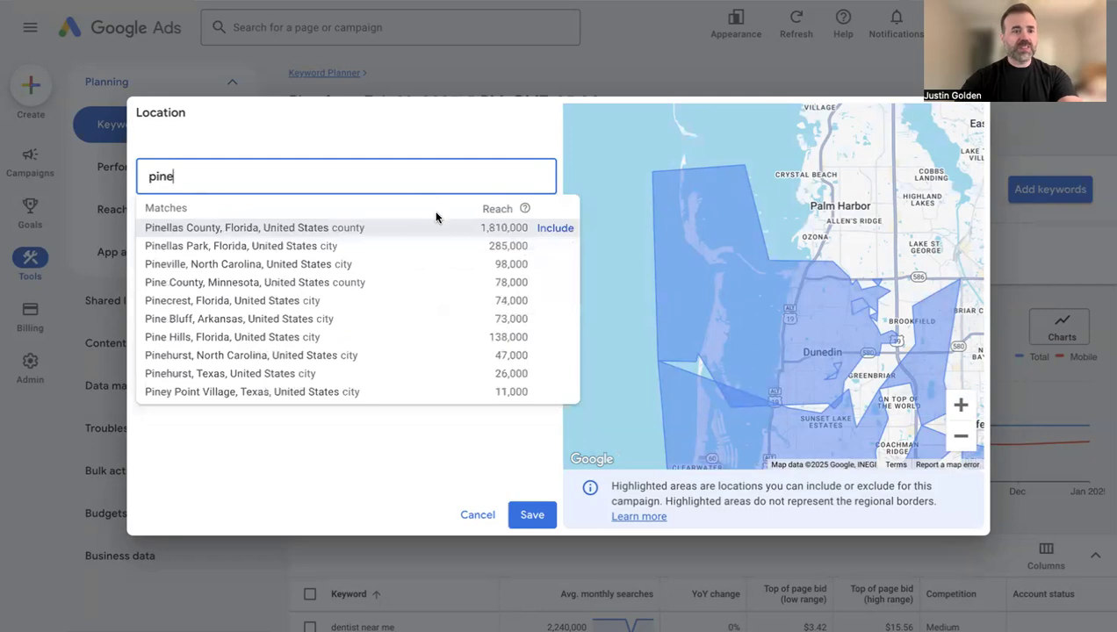
pyautogui.click(546, 246)
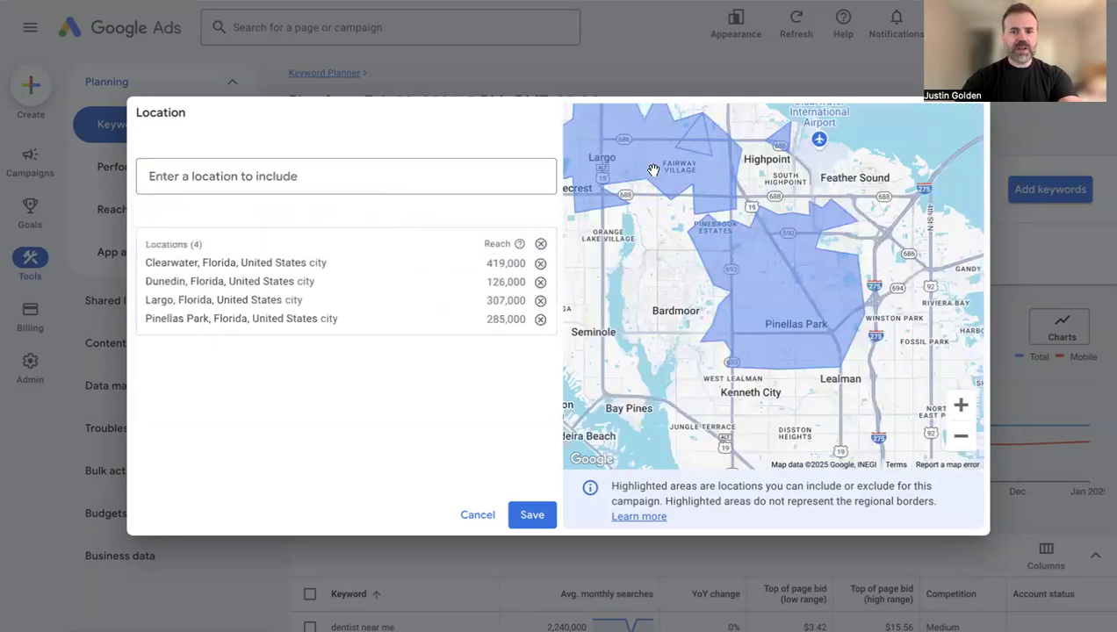
pyautogui.moveTo(765, 419); pyautogui.dragTo(770, 435)
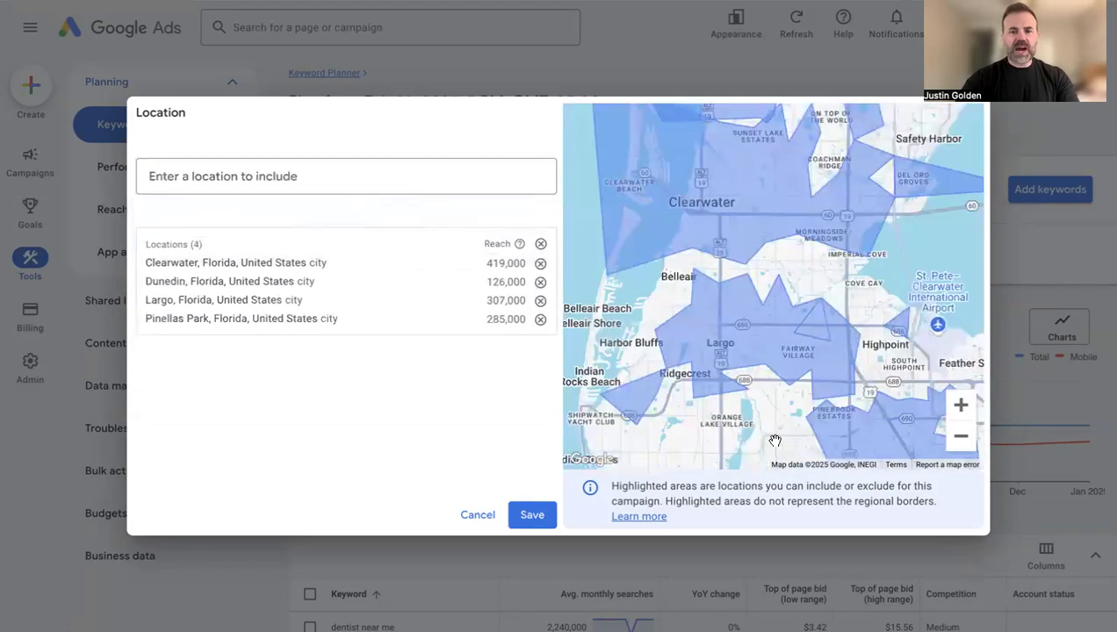
pyautogui.moveTo(846, 291); pyautogui.dragTo(829, 429)
pyautogui.click(345, 171)
pyautogui.write('safet')
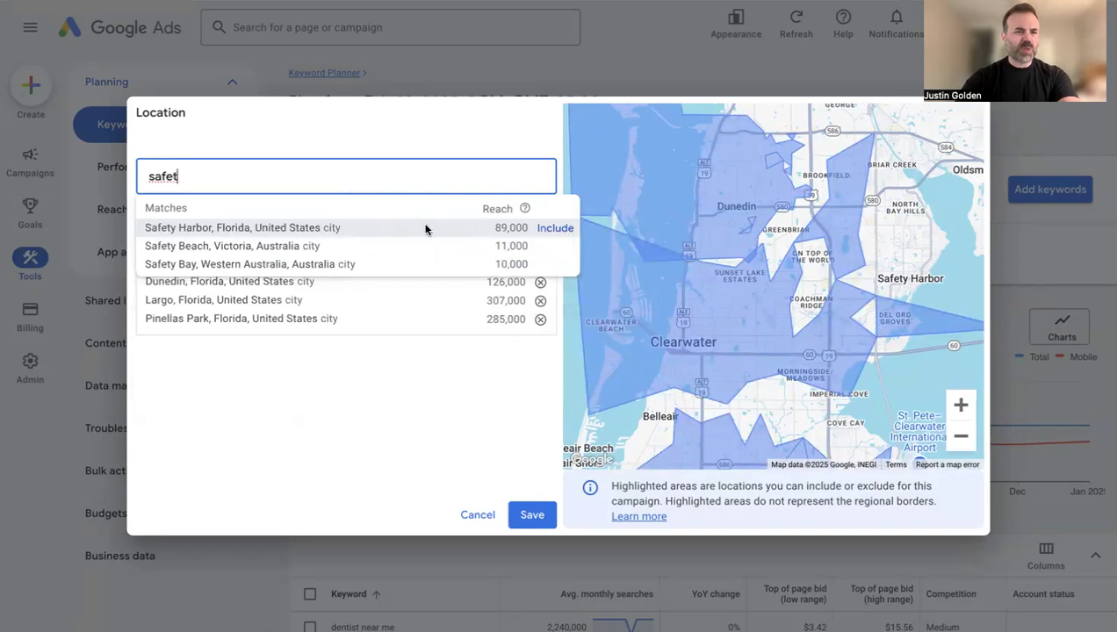
pyautogui.click(546, 230)
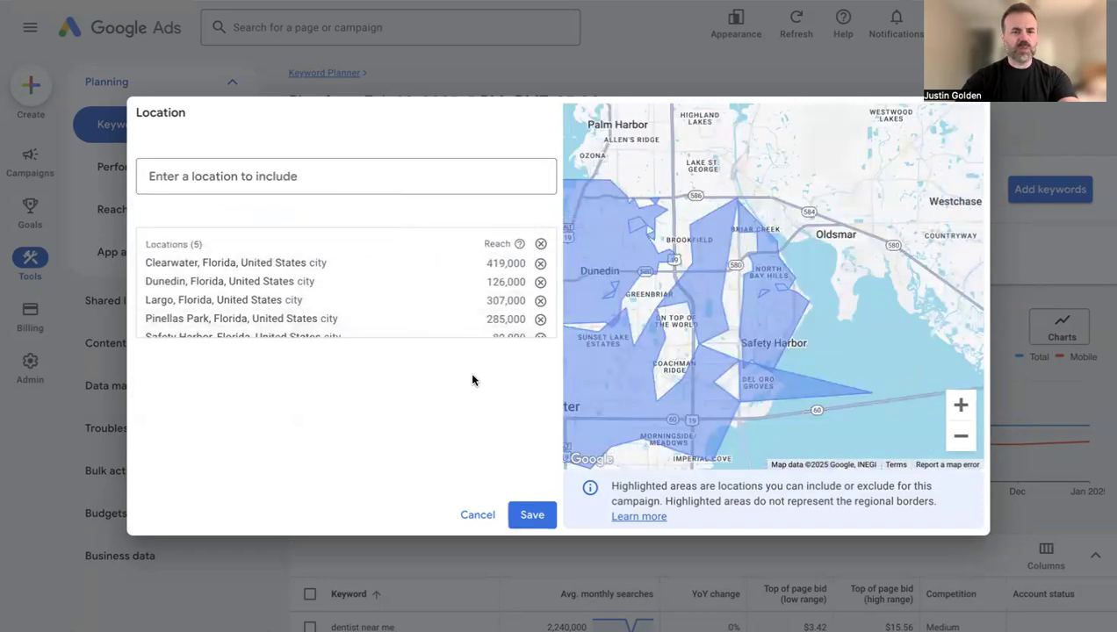
pyautogui.click(528, 512)
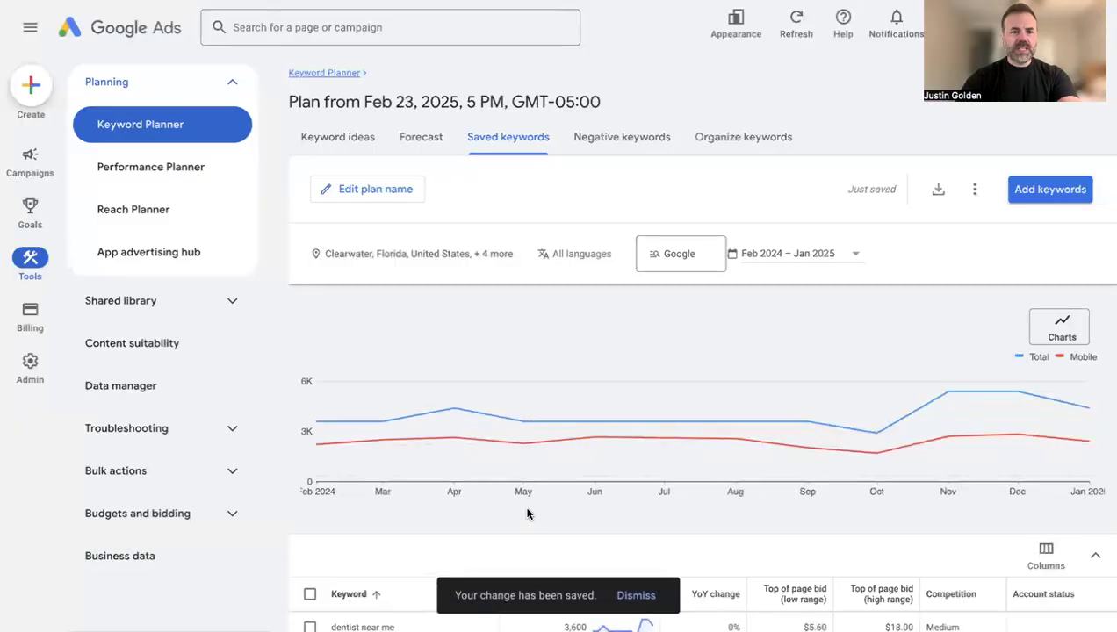
# Get keyword ideas for the plan, starting from the keyword "dentist".
pyautogui.scroll(-1, 504, 278)
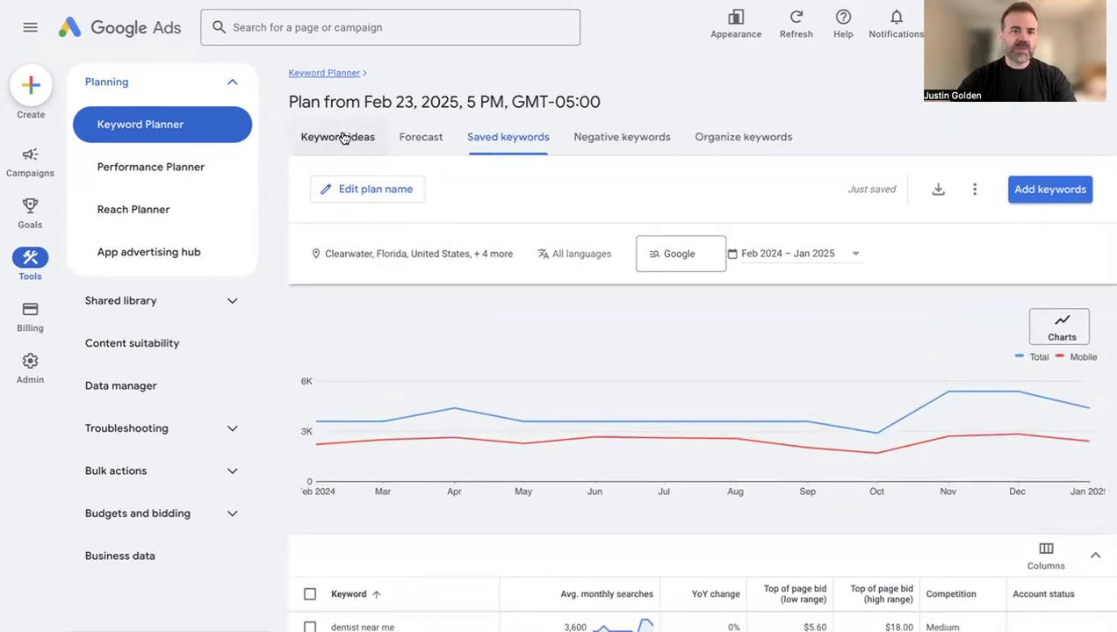
pyautogui.click(347, 141)
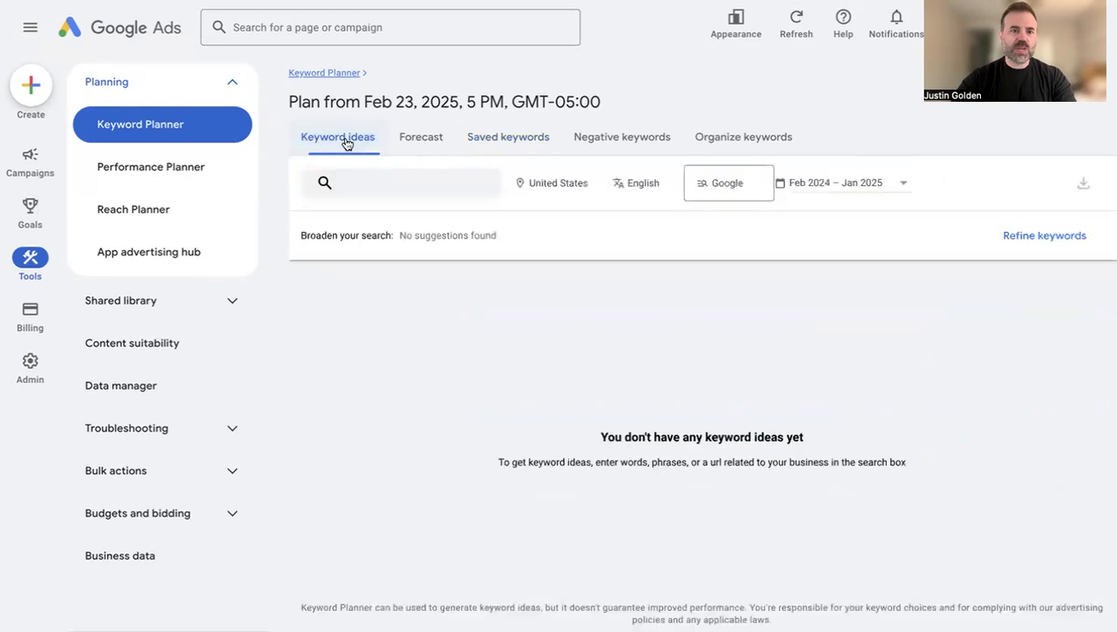
pyautogui.click(408, 182)
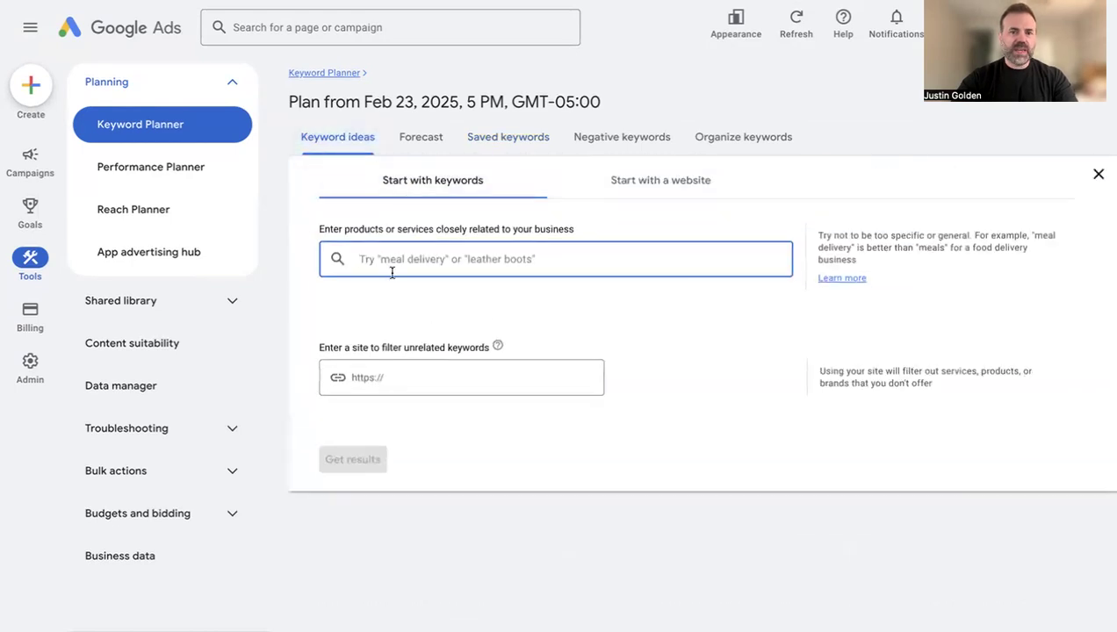
pyautogui.write('dentist')
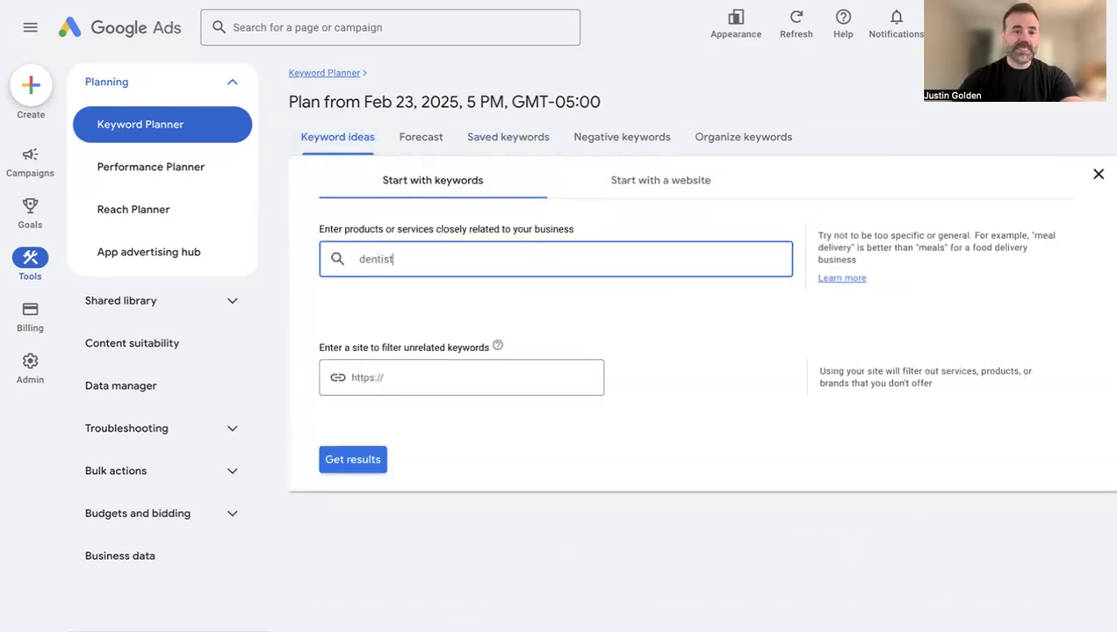
pyautogui.click(345, 457)
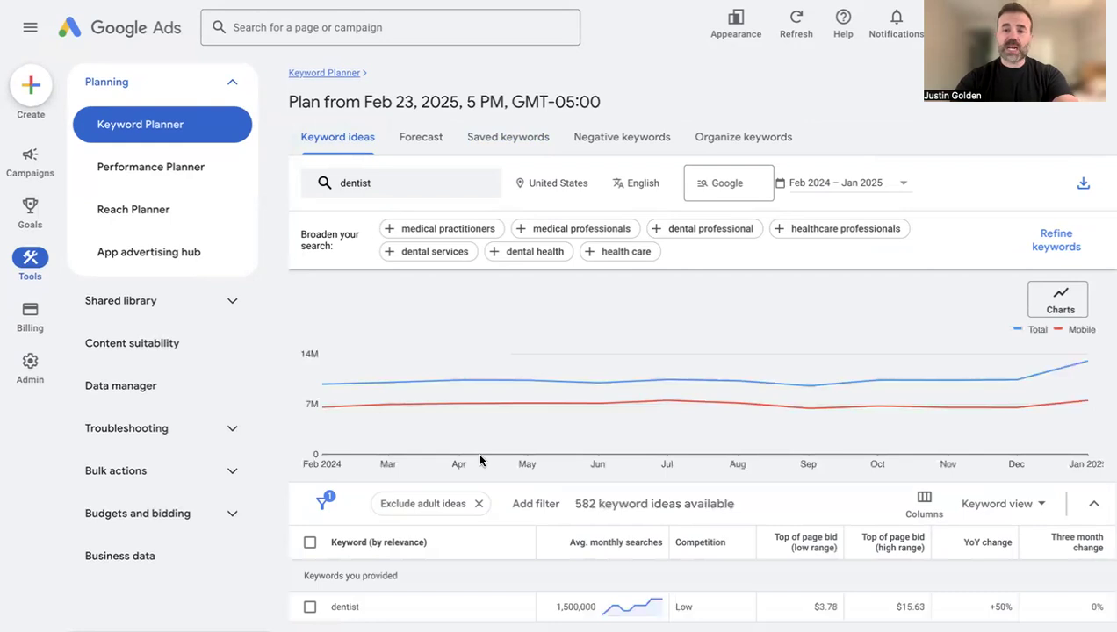
# Select the keyword ideas "dental implants" and "dental implants near me" in the results.
pyautogui.scroll(-1, 479, 460)
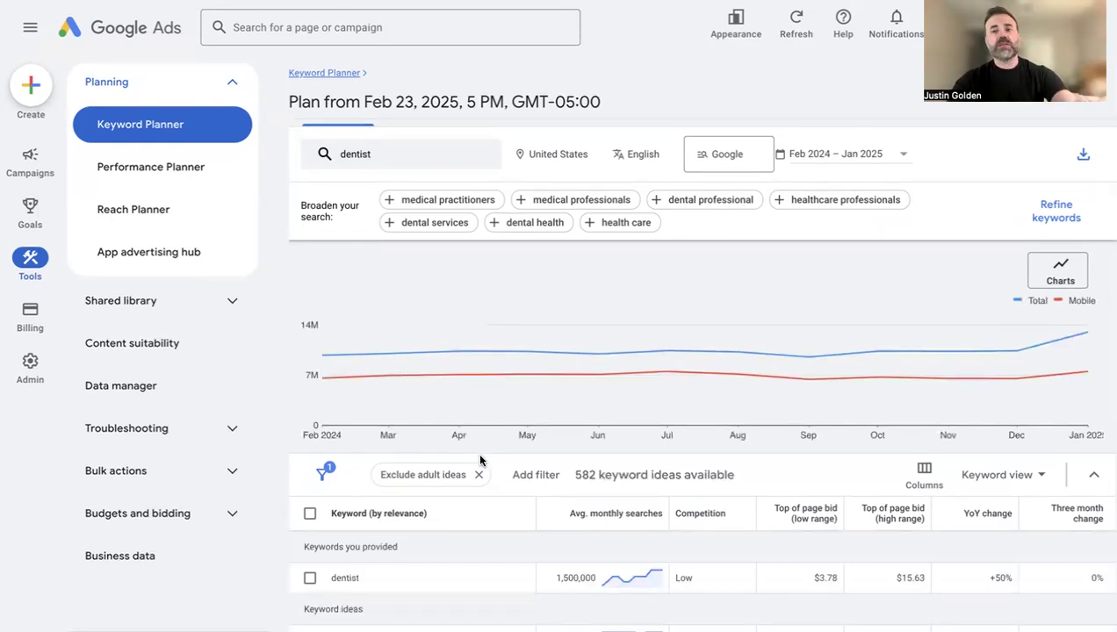
pyautogui.scroll(-4, 503, 516)
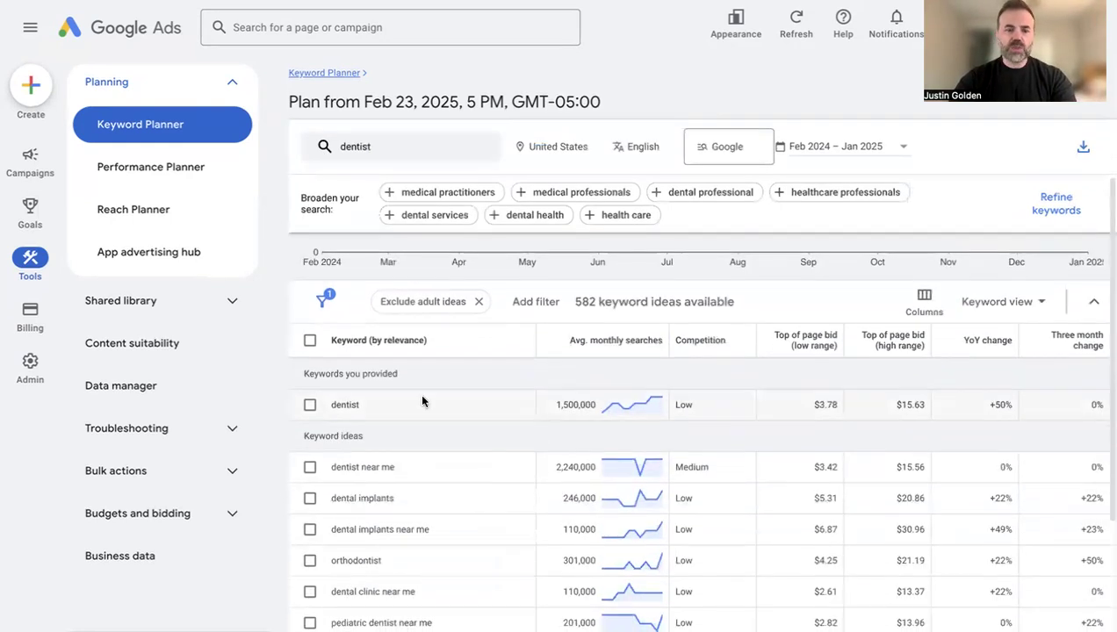
pyautogui.scroll(-1, 537, 407)
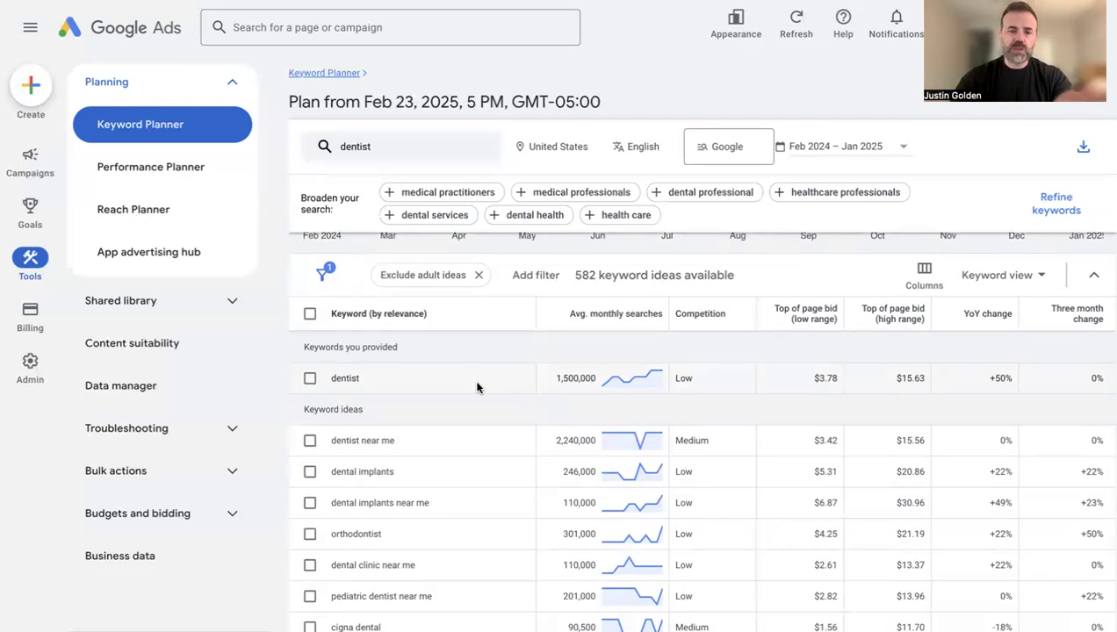
pyautogui.scroll(-1, 407, 370)
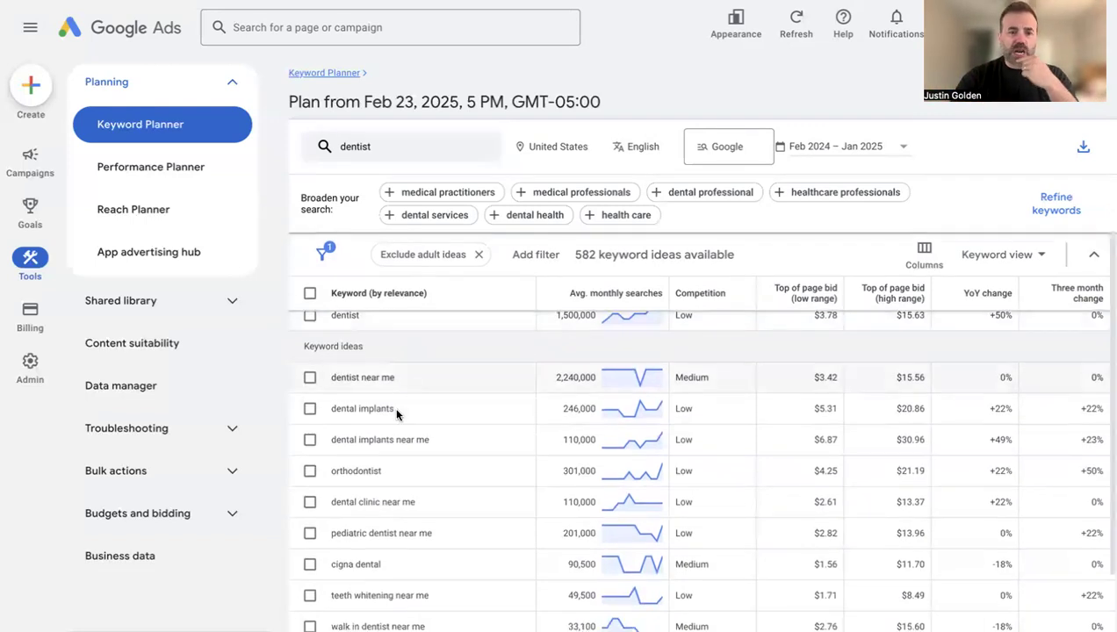
pyautogui.click(310, 408)
pyautogui.click(309, 438)
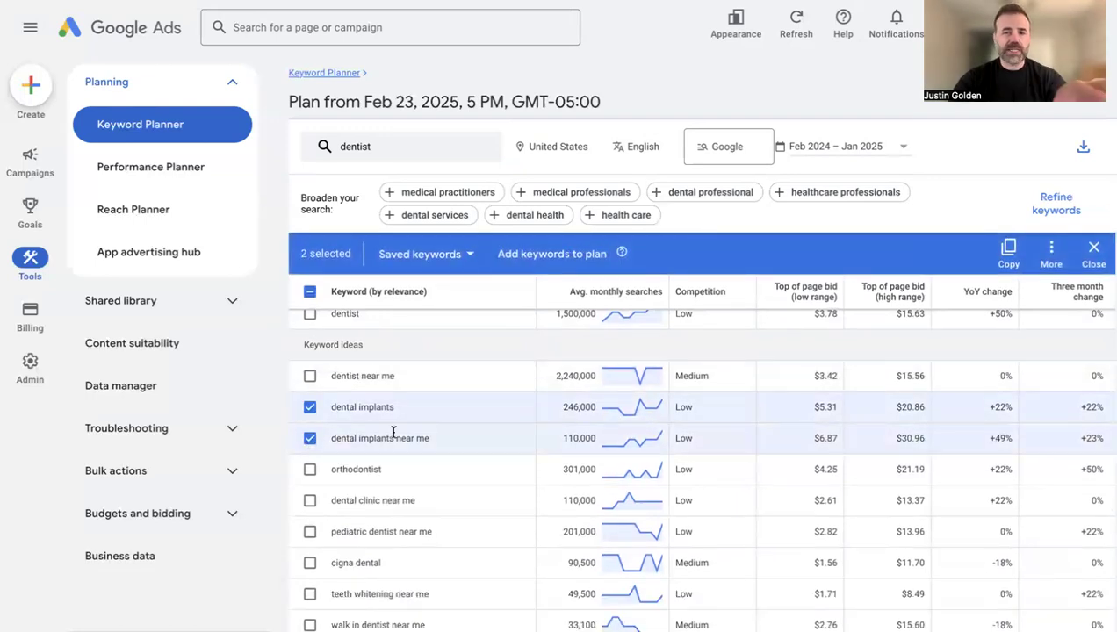
# Add "orthodontist", "dental clinic near me" and "pediatric dentist near me" to the selected keyword ideas.
pyautogui.scroll(-1, 394, 435)
pyautogui.scroll(-1, 393, 436)
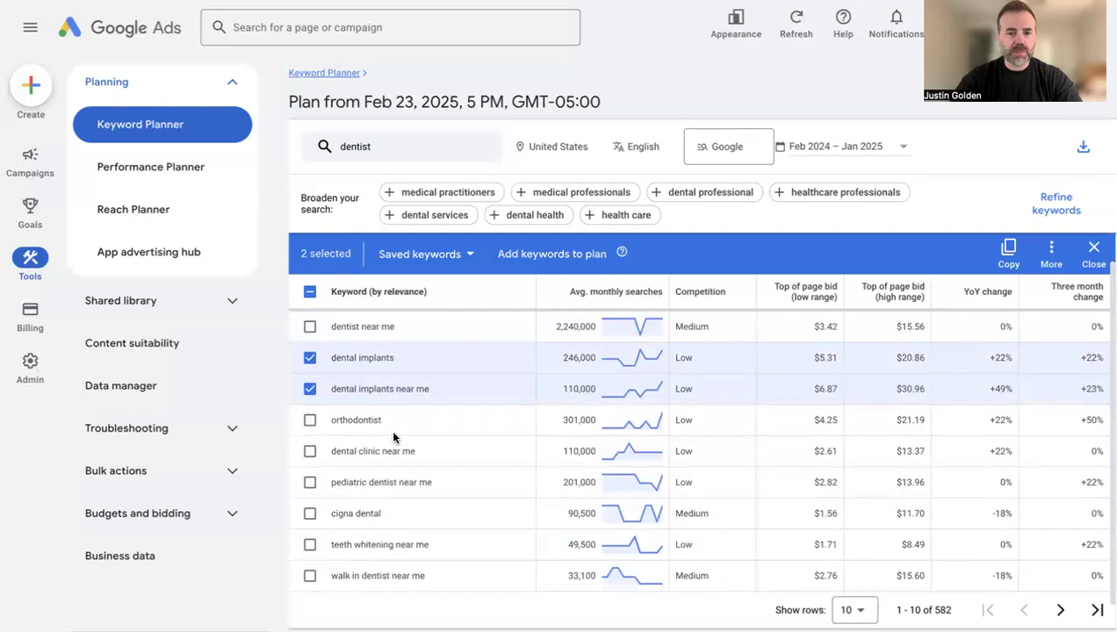
pyautogui.click(310, 420)
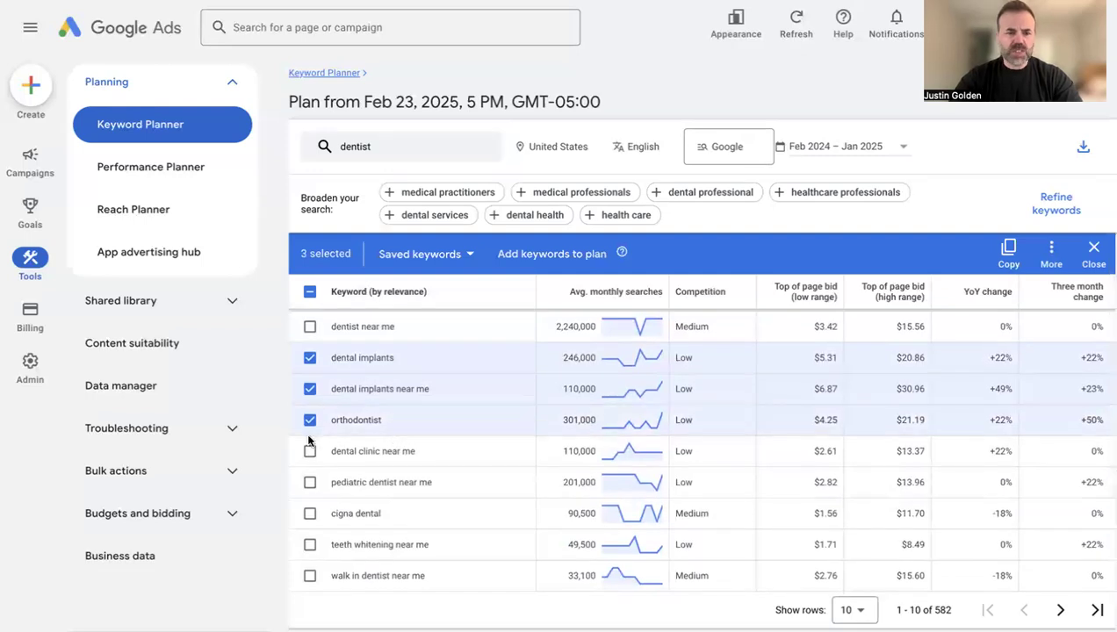
pyautogui.click(310, 452)
pyautogui.click(309, 482)
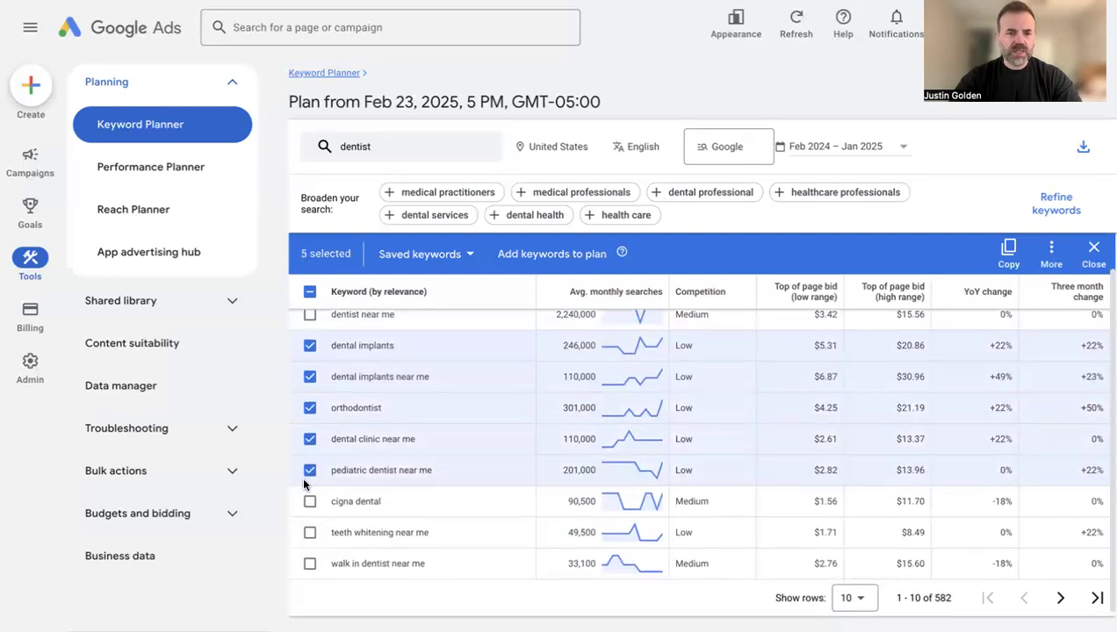
# Also select "teeth whitening near me" and "walk in dentist near me", and add all selected keywords to the plan.
pyautogui.scroll(-2, 306, 486)
pyautogui.click(308, 503)
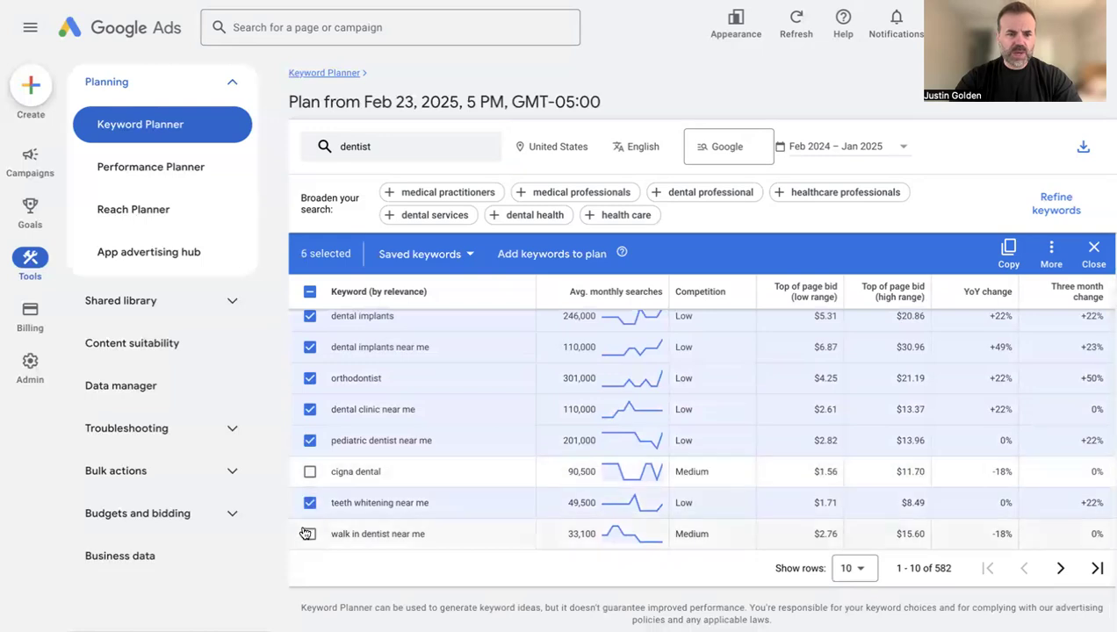
pyautogui.click(309, 533)
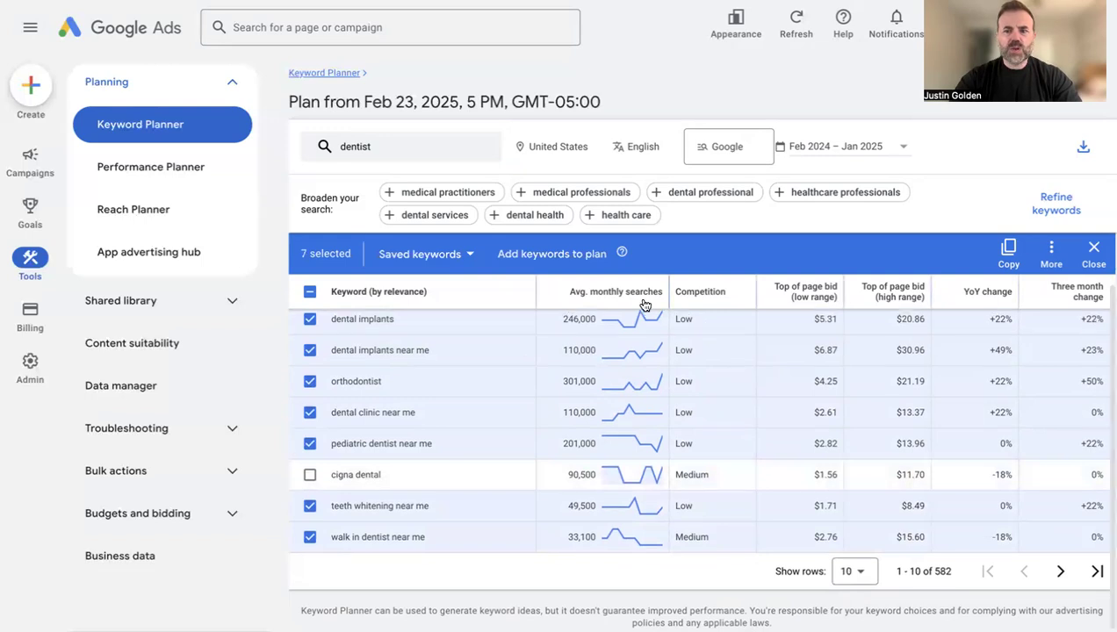
pyautogui.scroll(3, 654, 303)
pyautogui.click(573, 256)
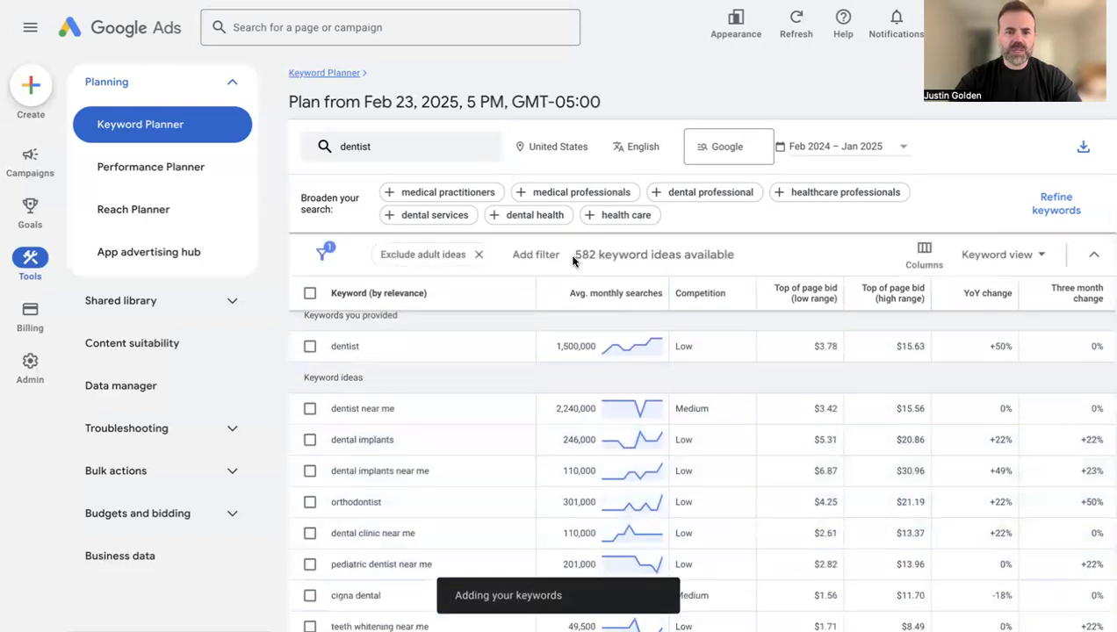
# Sort the keyword ideas by highest average monthly searches and add "tooth bleaching" to the plan.
pyautogui.click(559, 298)
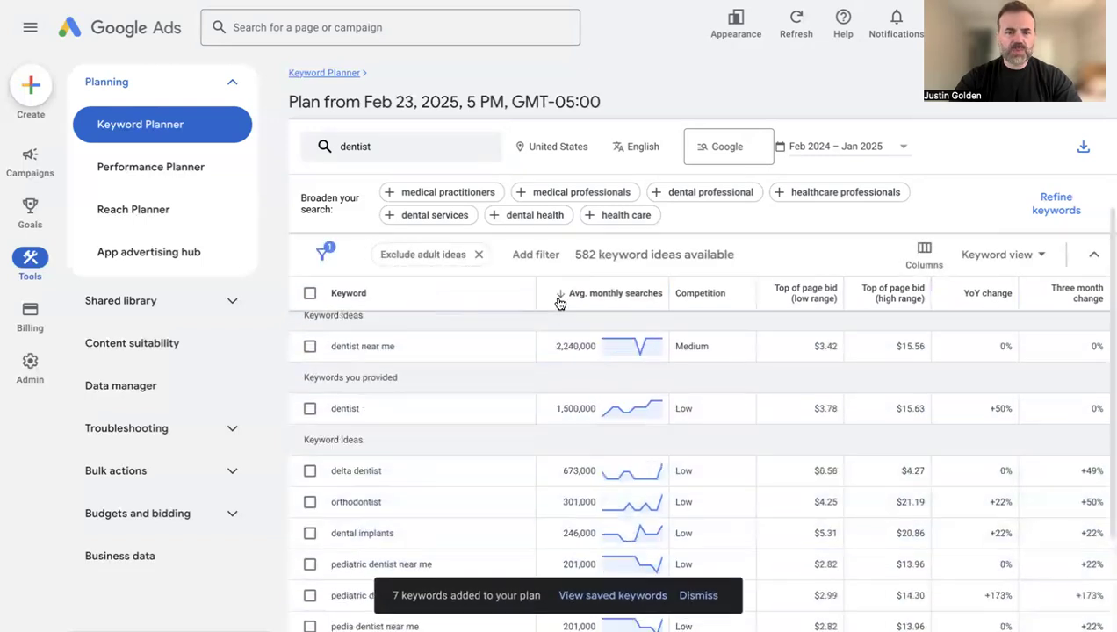
pyautogui.scroll(-1, 545, 377)
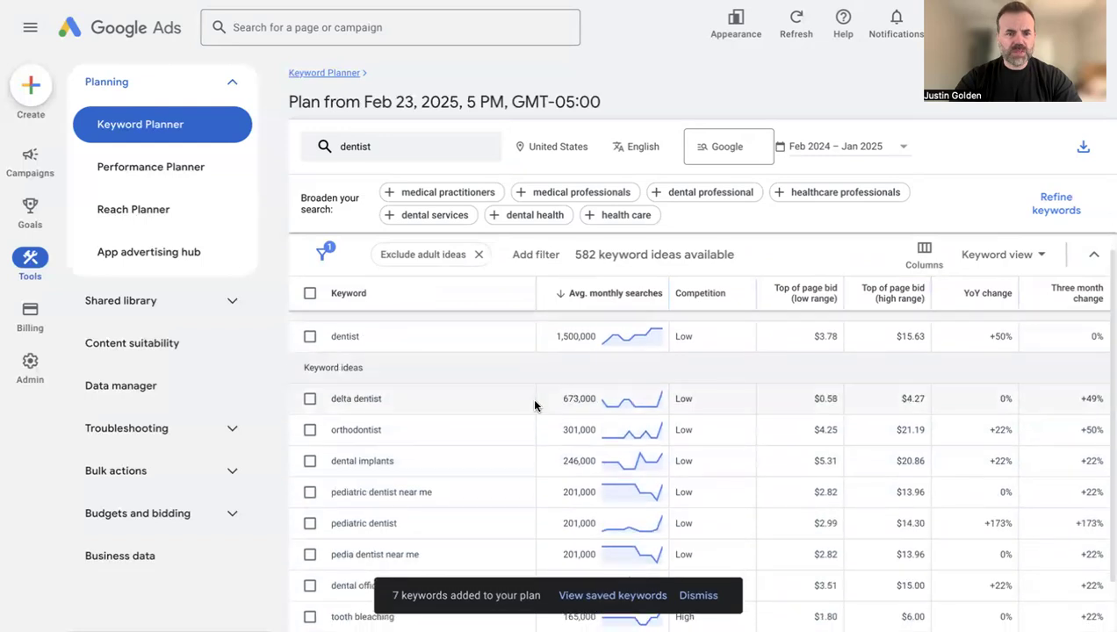
pyautogui.scroll(-1, 518, 403)
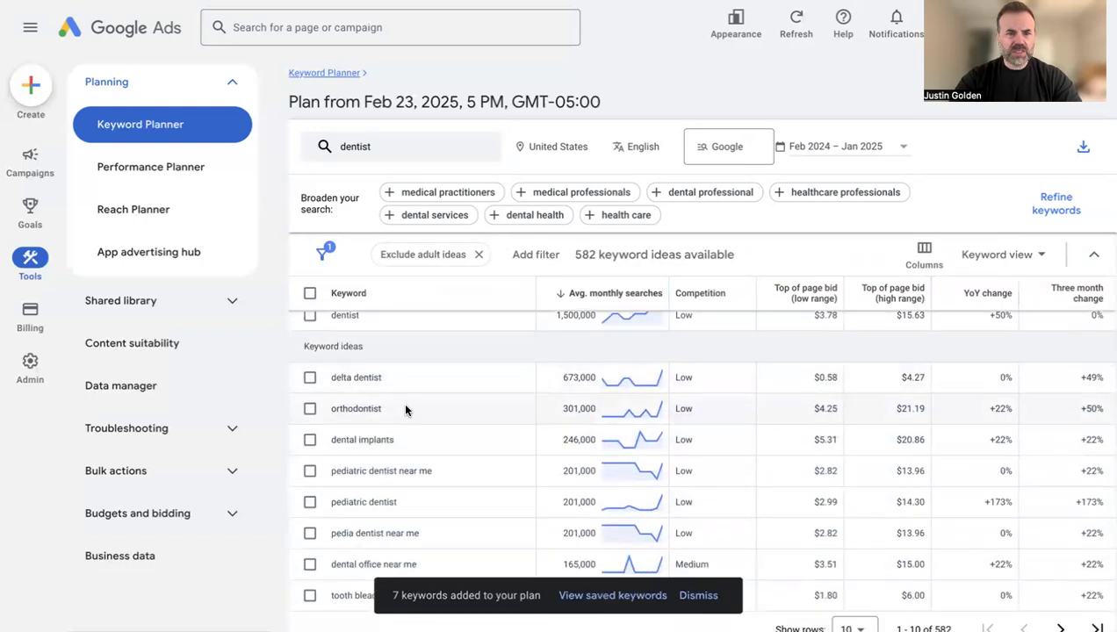
pyautogui.scroll(-2, 402, 401)
pyautogui.scroll(-1, 421, 411)
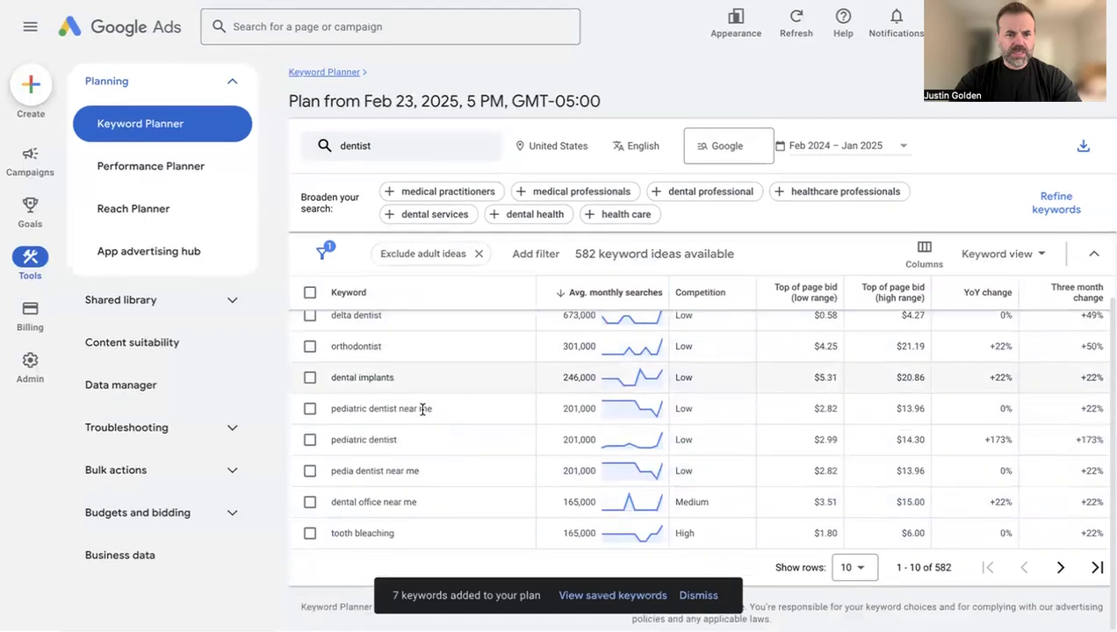
pyautogui.click(309, 535)
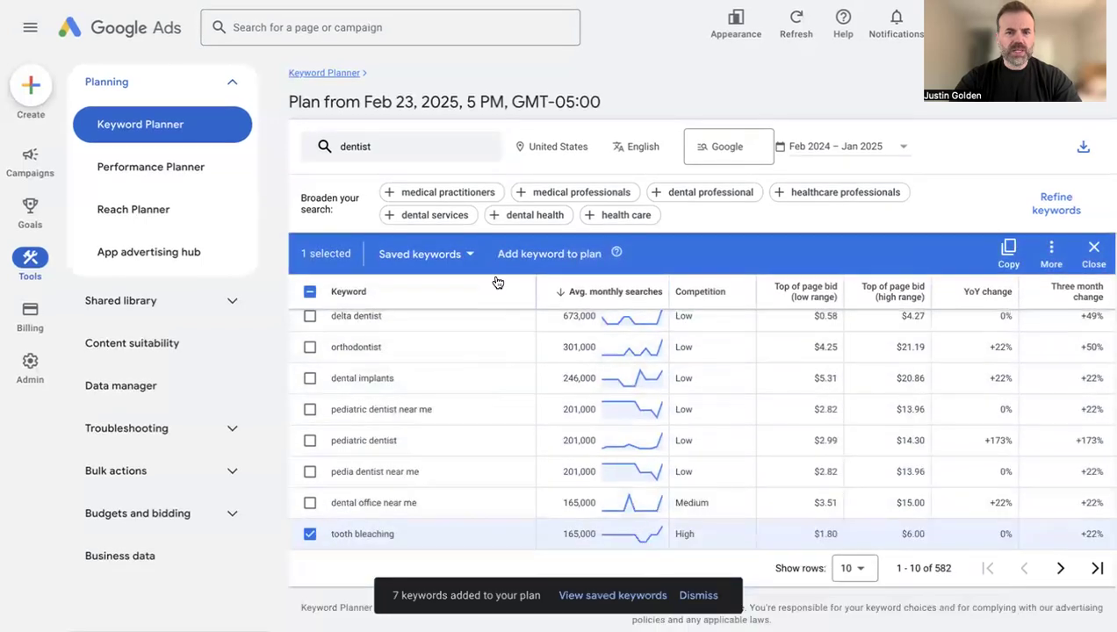
pyautogui.click(525, 254)
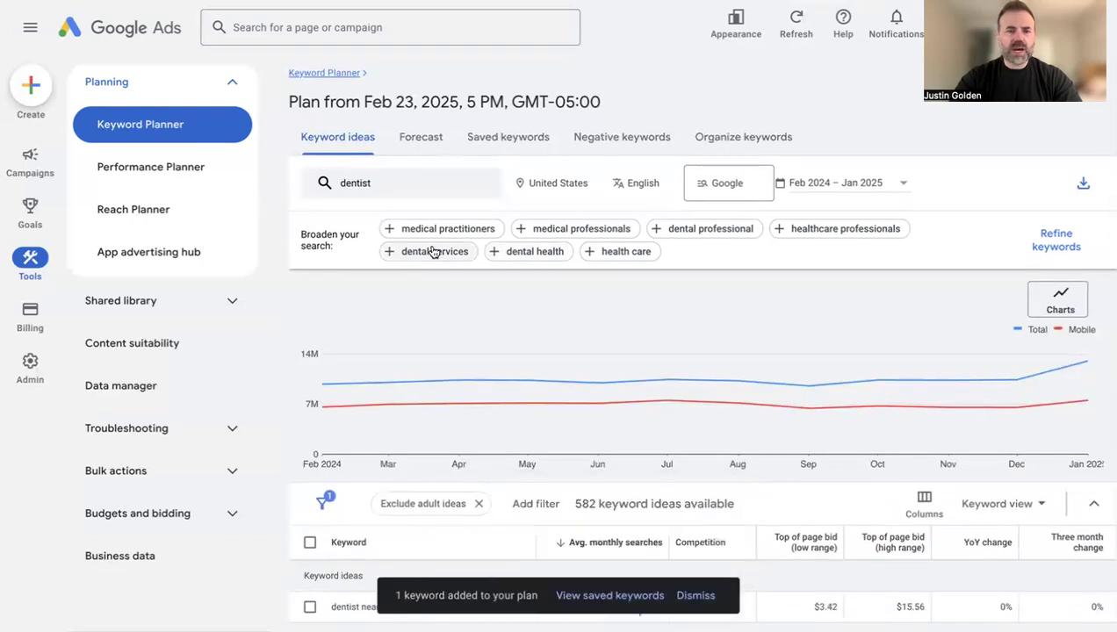
# Open the plan's saved keywords and sort them by highest average monthly searches.
pyautogui.click(519, 143)
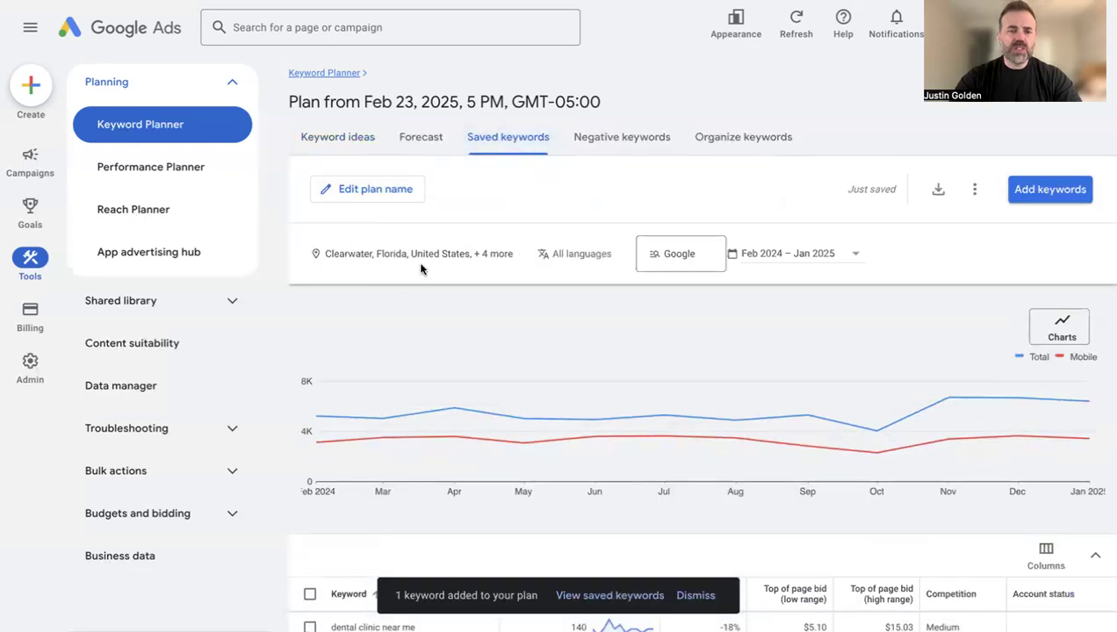
pyautogui.scroll(-2, 415, 272)
pyautogui.scroll(-2, 416, 277)
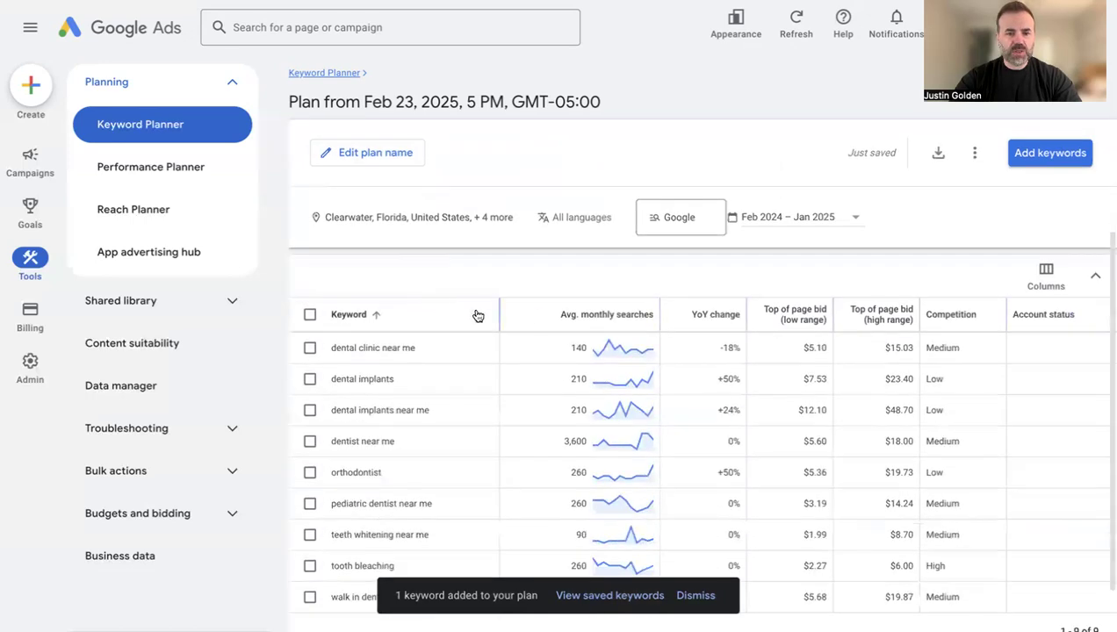
pyautogui.click(543, 314)
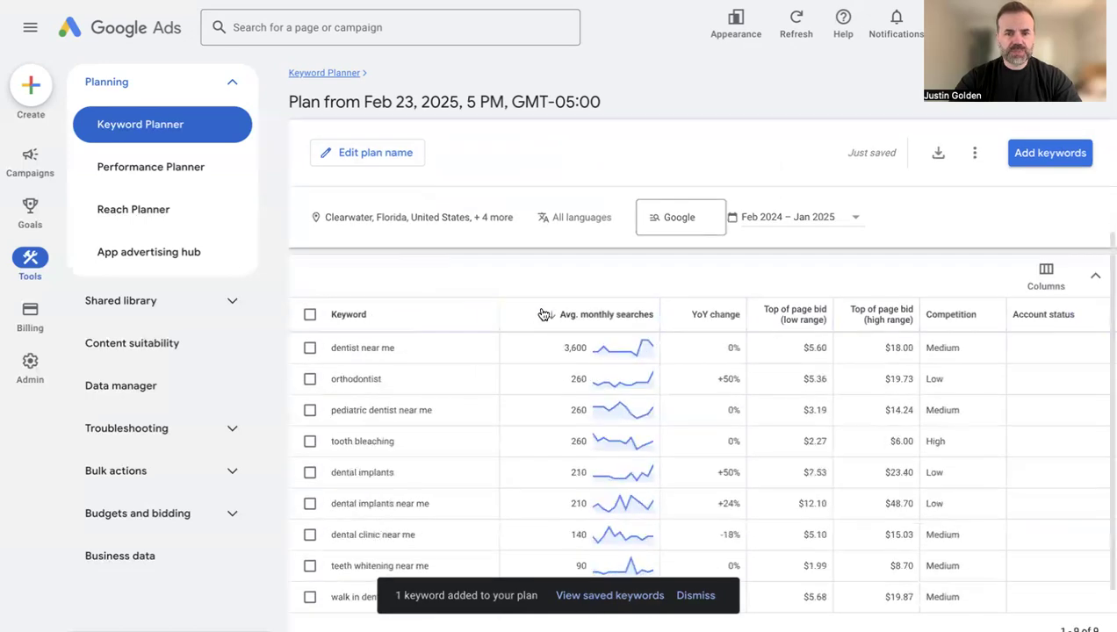
# Select "dentist near me" and "dental clinic near me" among the saved keywords, keeping "walk in dentist near me" unselected.
pyautogui.click(309, 348)
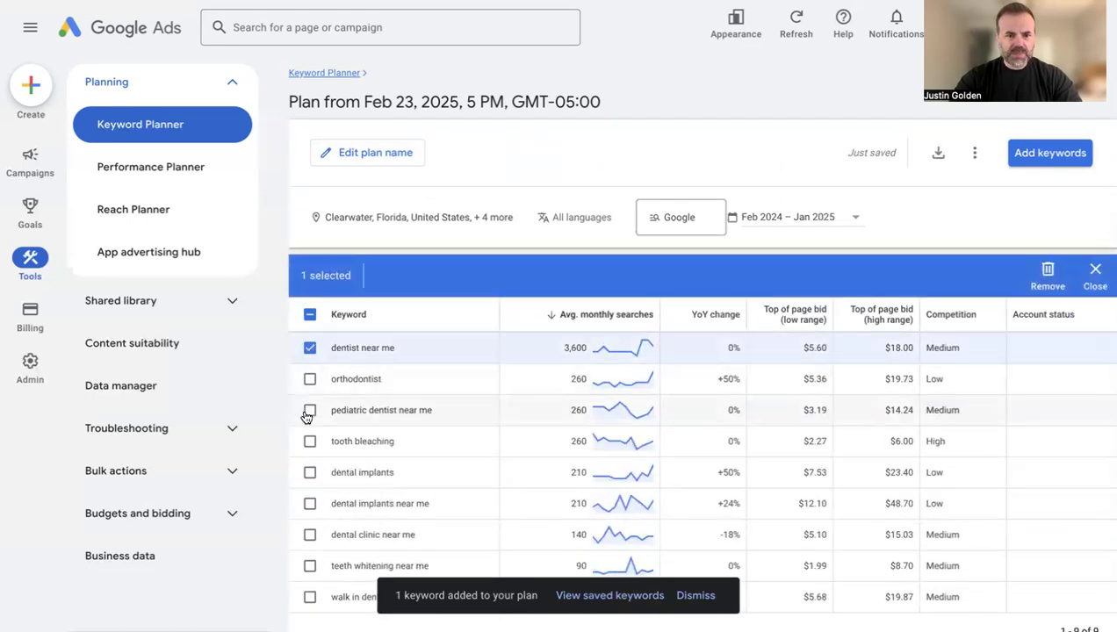
pyautogui.scroll(-1, 306, 421)
pyautogui.click(309, 518)
pyautogui.scroll(-2, 303, 519)
pyautogui.click(309, 534)
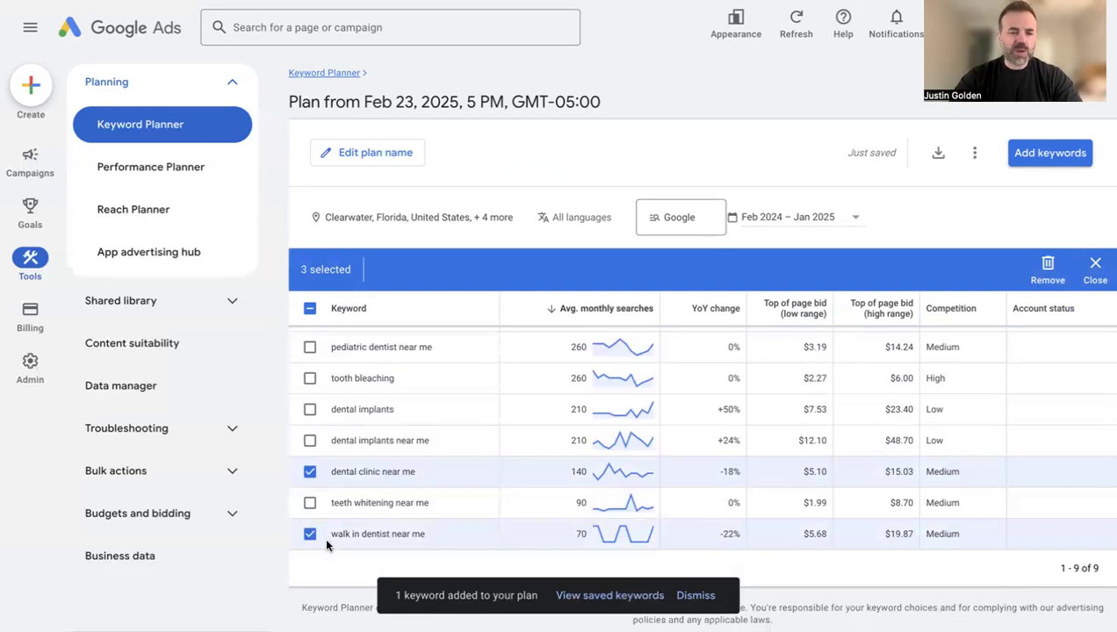
pyautogui.click(309, 534)
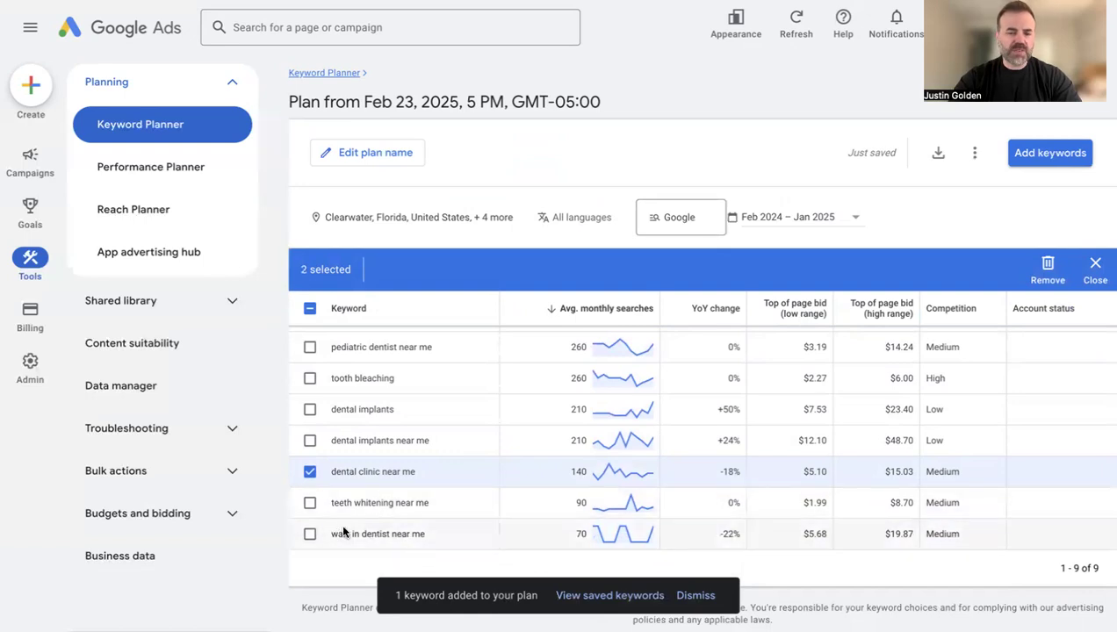
pyautogui.scroll(3, 312, 538)
pyautogui.scroll(-3, 406, 375)
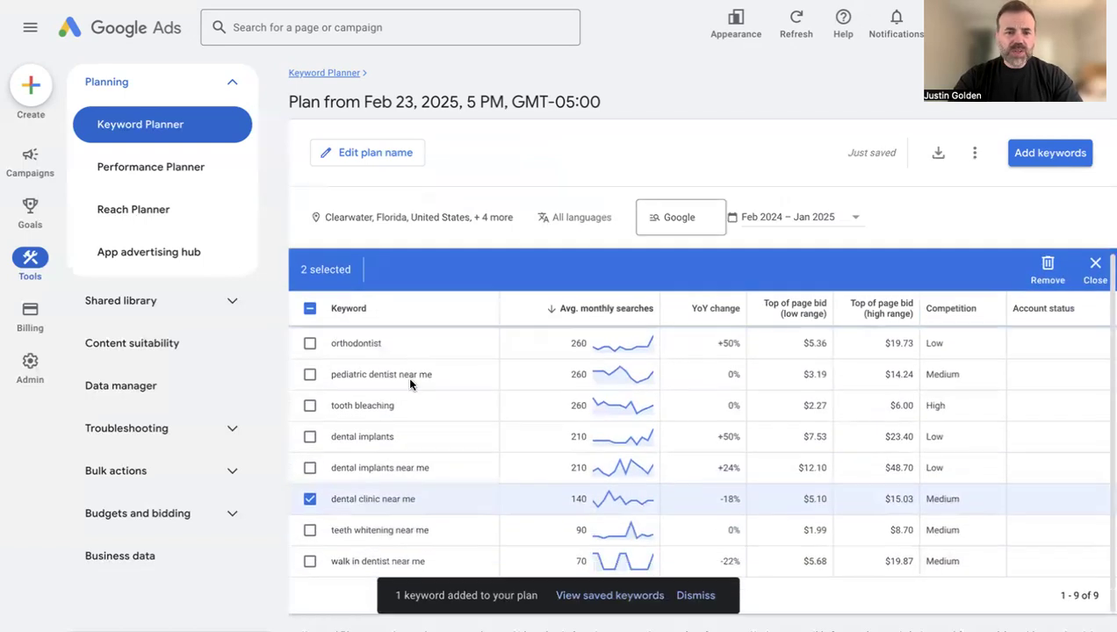
pyautogui.scroll(3, 494, 435)
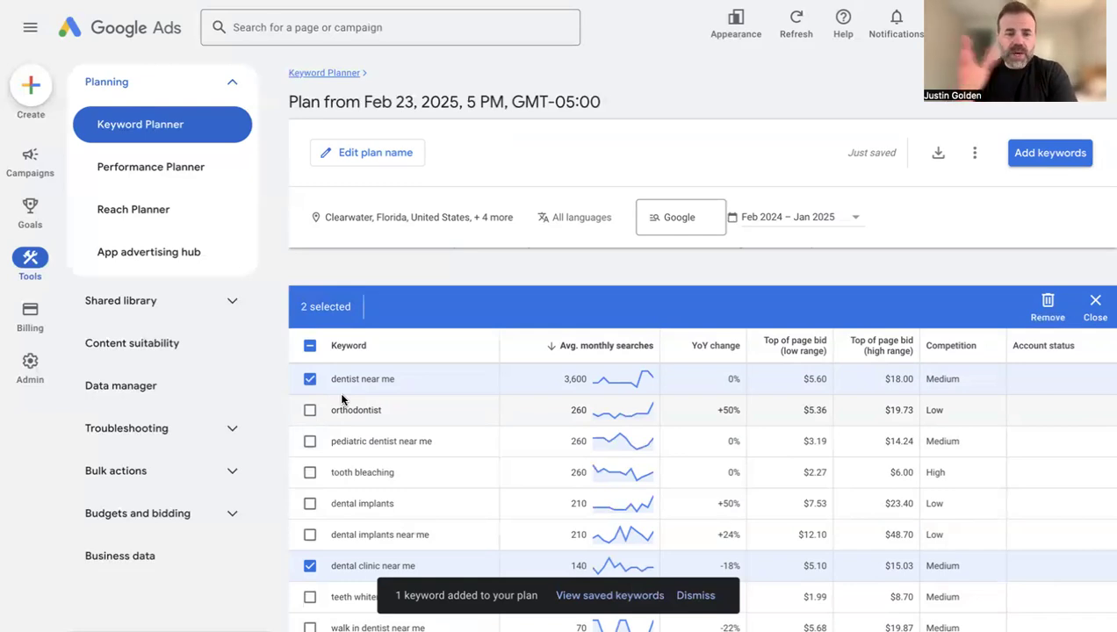
pyautogui.scroll(-1, 358, 420)
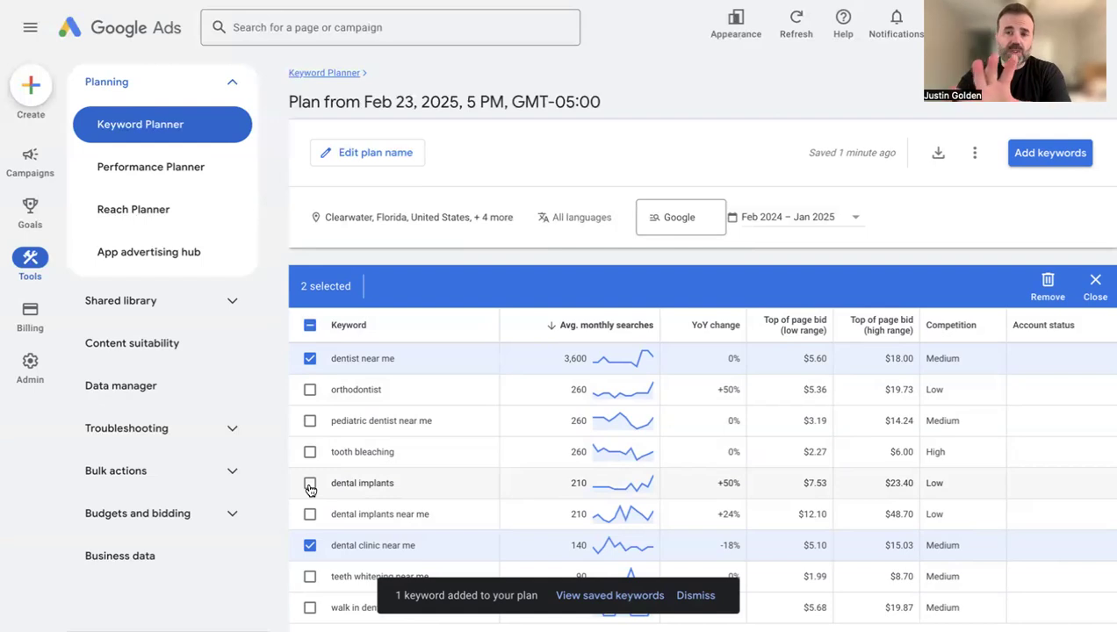
# Start a new campaign with the Leads objective and continue with the account's default conversion goals.
pyautogui.click(23, 170)
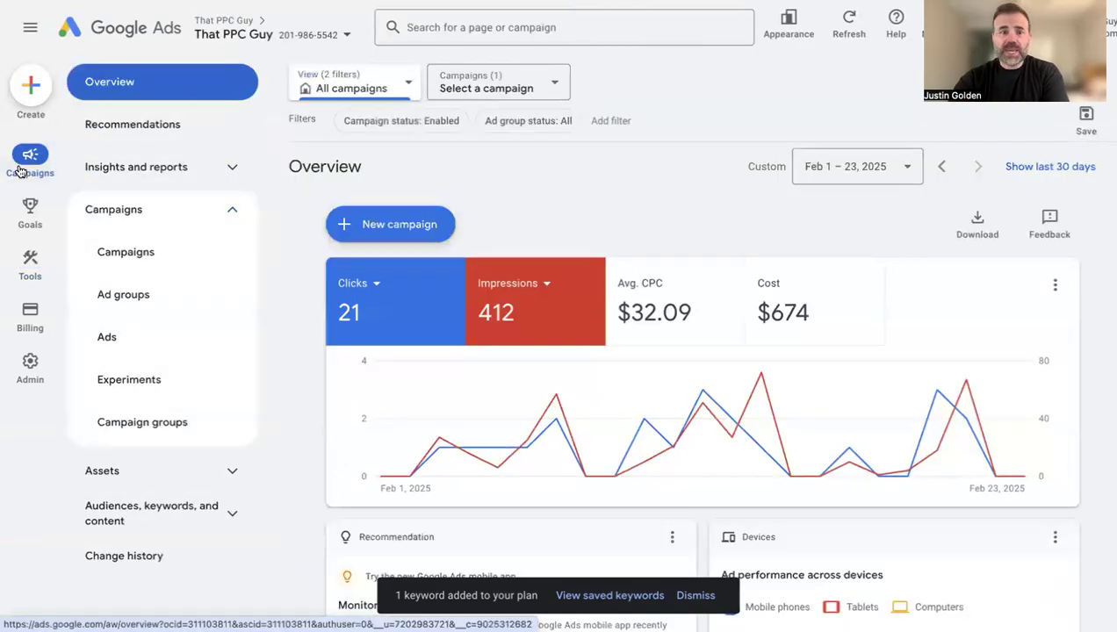
pyautogui.click(372, 240)
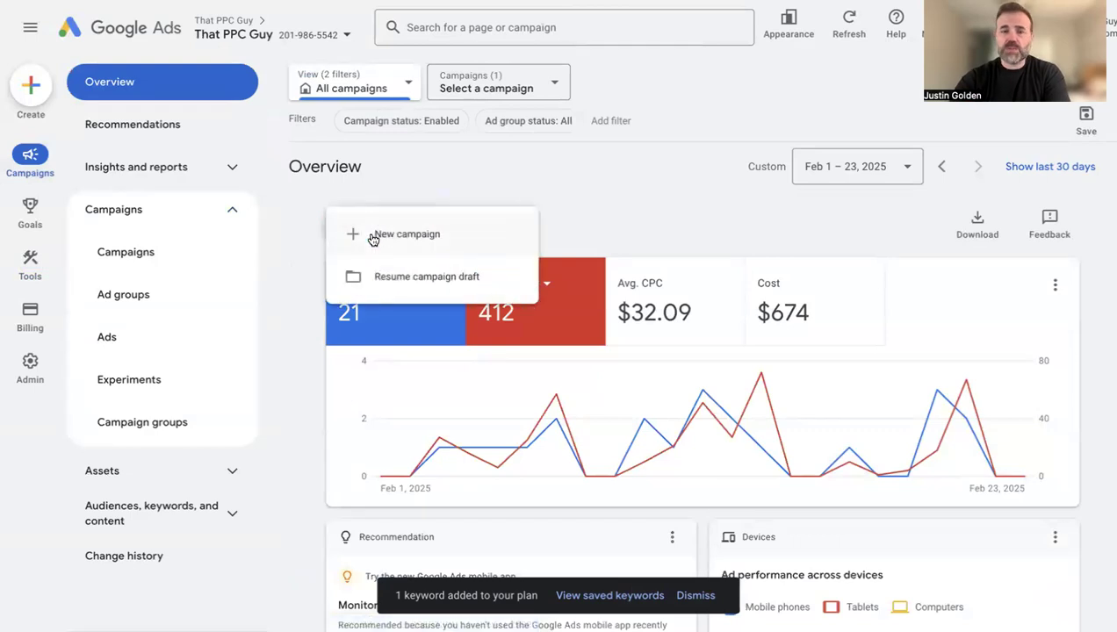
pyautogui.click(372, 236)
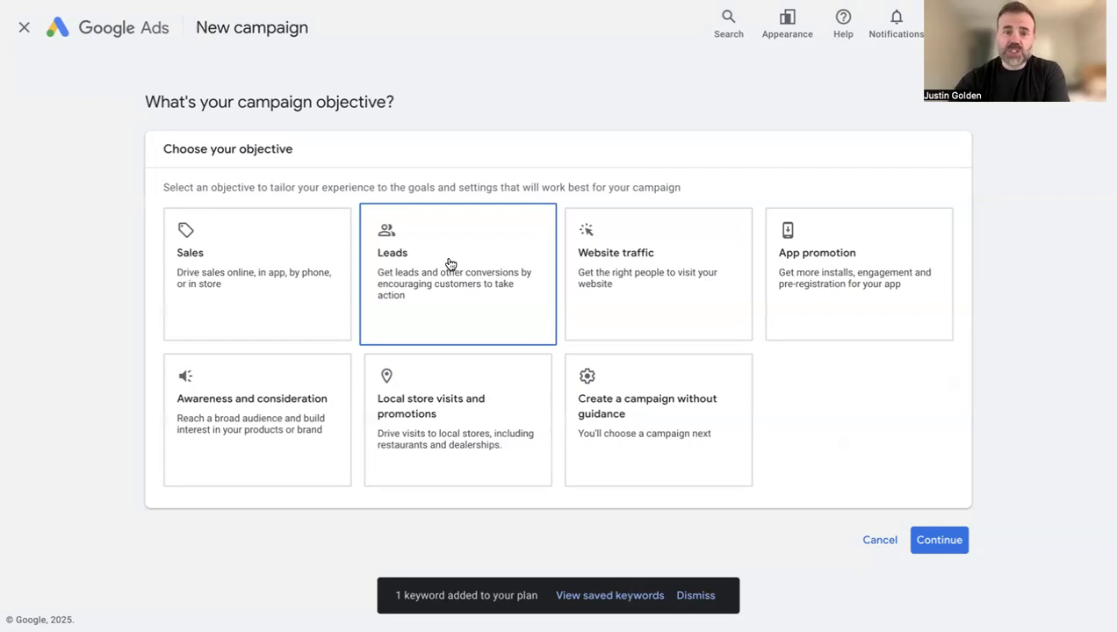
pyautogui.click(449, 264)
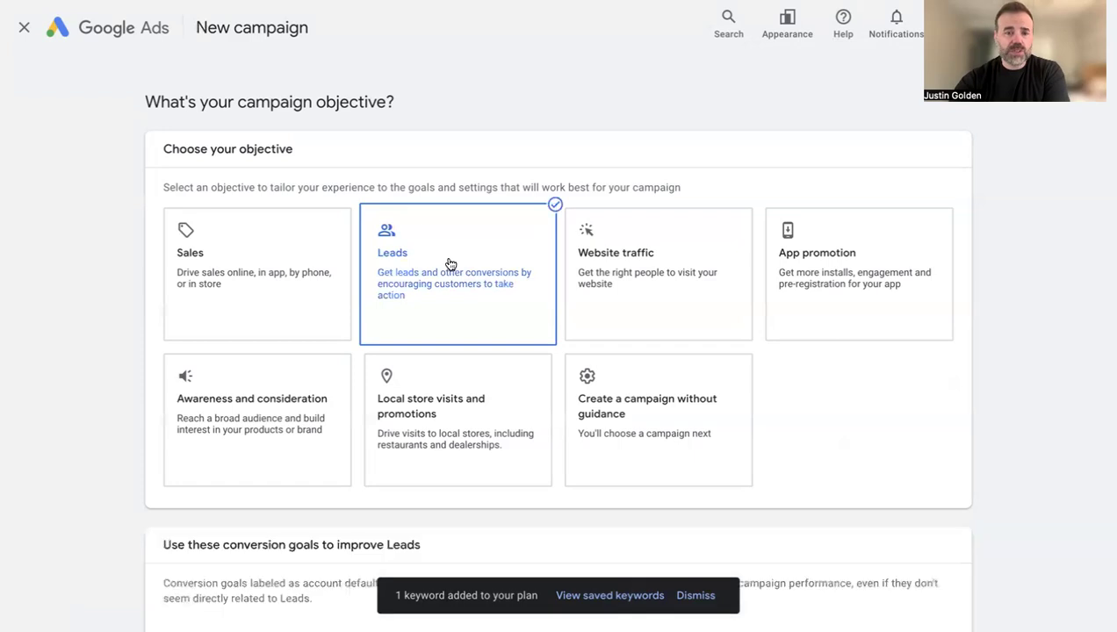
pyautogui.scroll(-4, 815, 326)
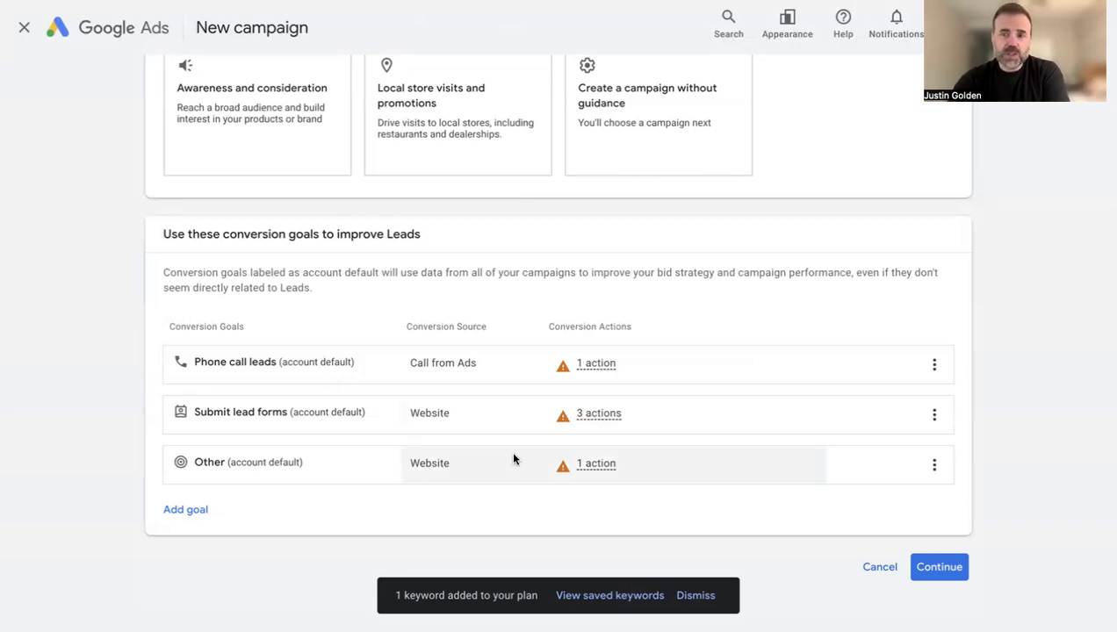
pyautogui.click(931, 563)
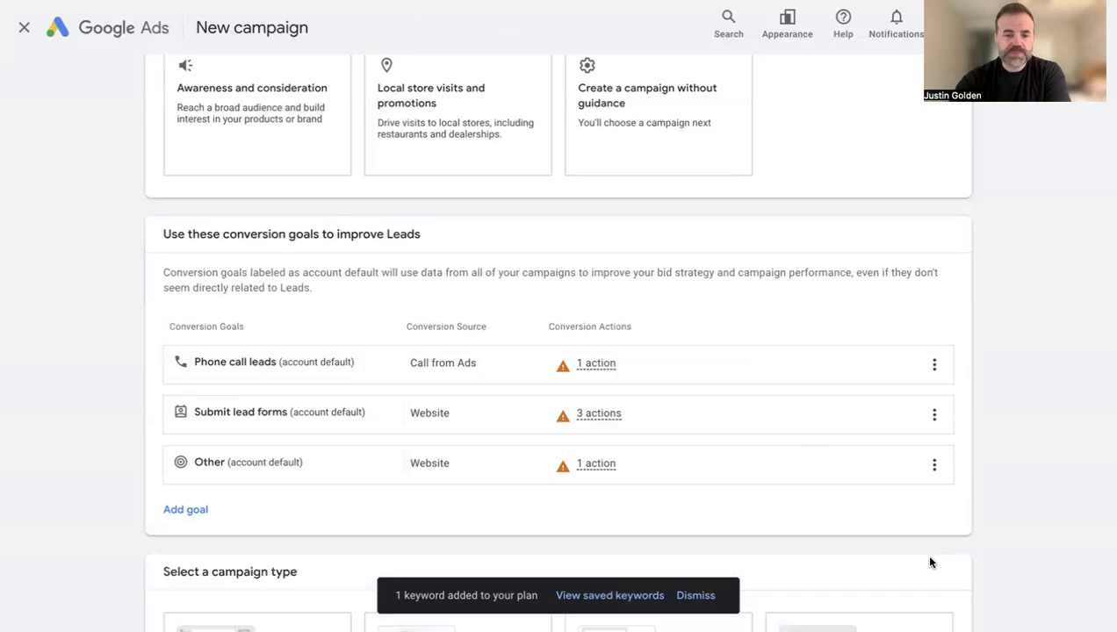
# Dismiss the added-keyword notification and choose Search as the campaign type.
pyautogui.scroll(-2, 713, 483)
pyautogui.click(689, 597)
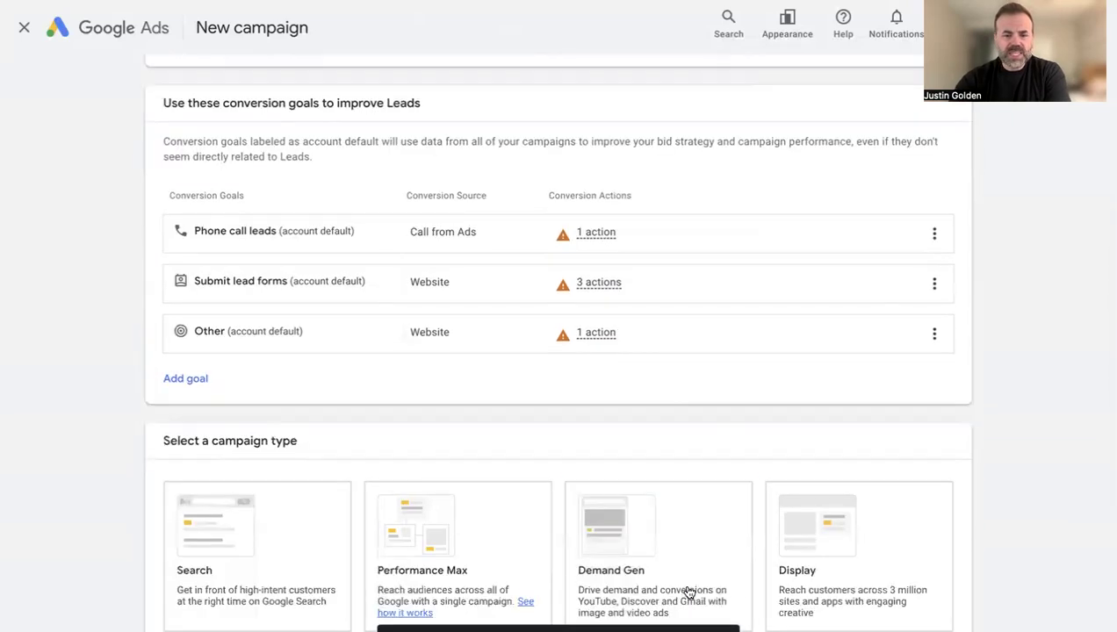
pyautogui.scroll(-2, 962, 462)
pyautogui.click(451, 383)
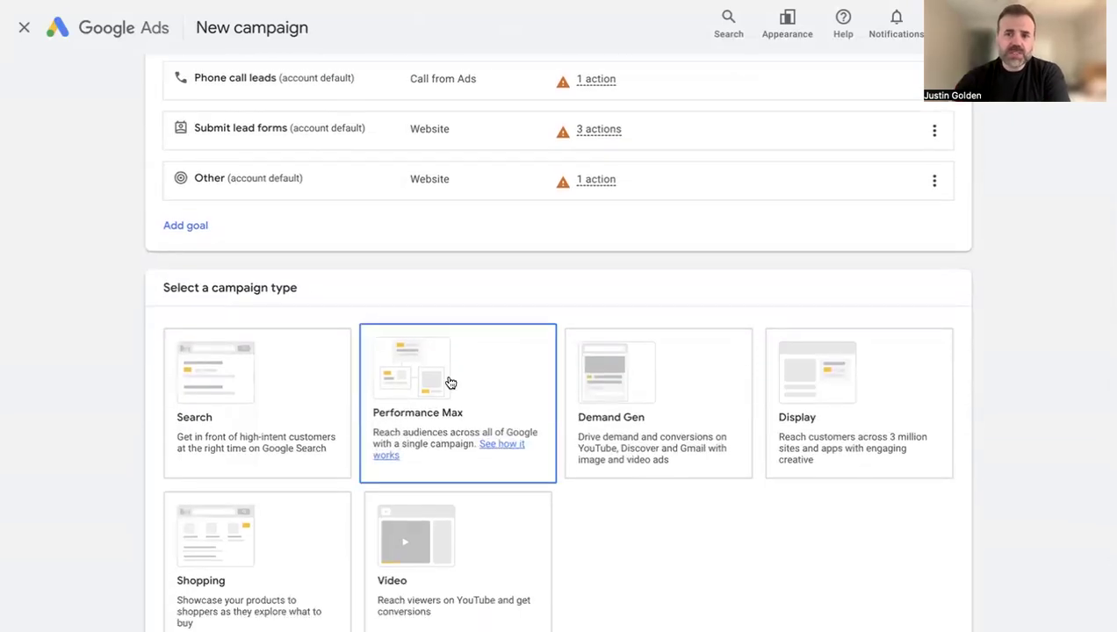
pyautogui.click(270, 379)
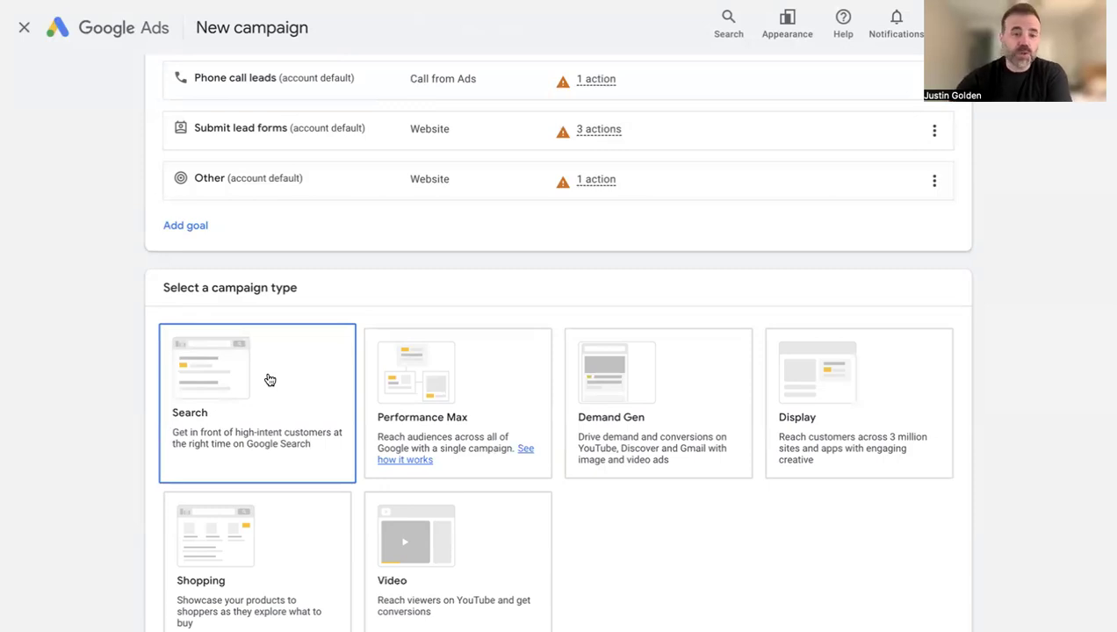
pyautogui.click(269, 379)
# Set website visits as the way to reach the campaign goal, with thatppcguy.com as the business website.
pyautogui.scroll(-2, 688, 475)
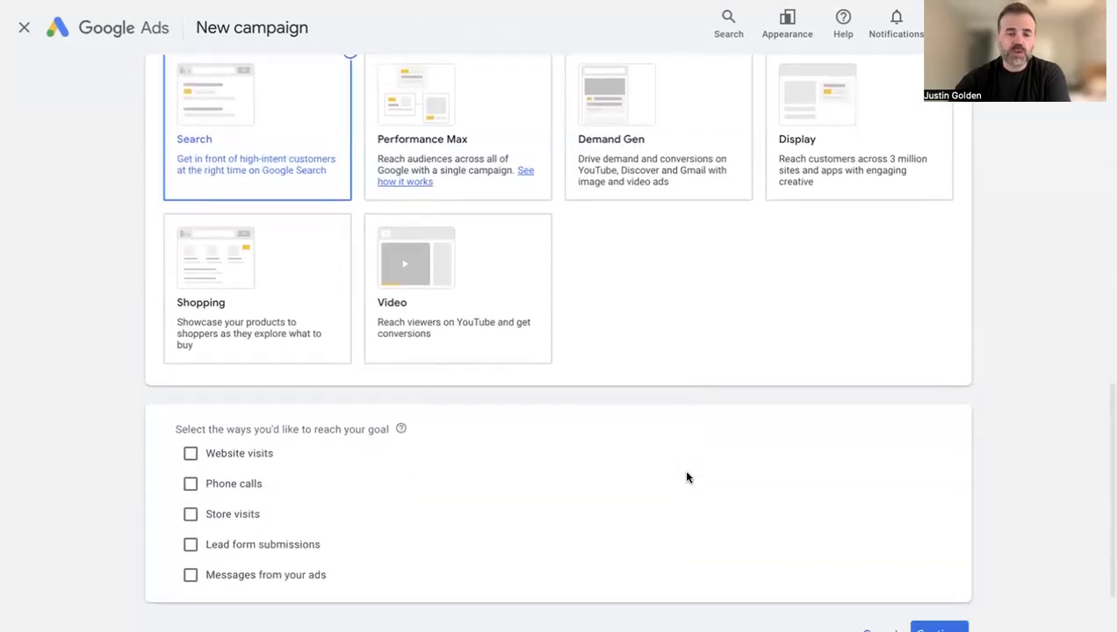
pyautogui.scroll(-2, 687, 477)
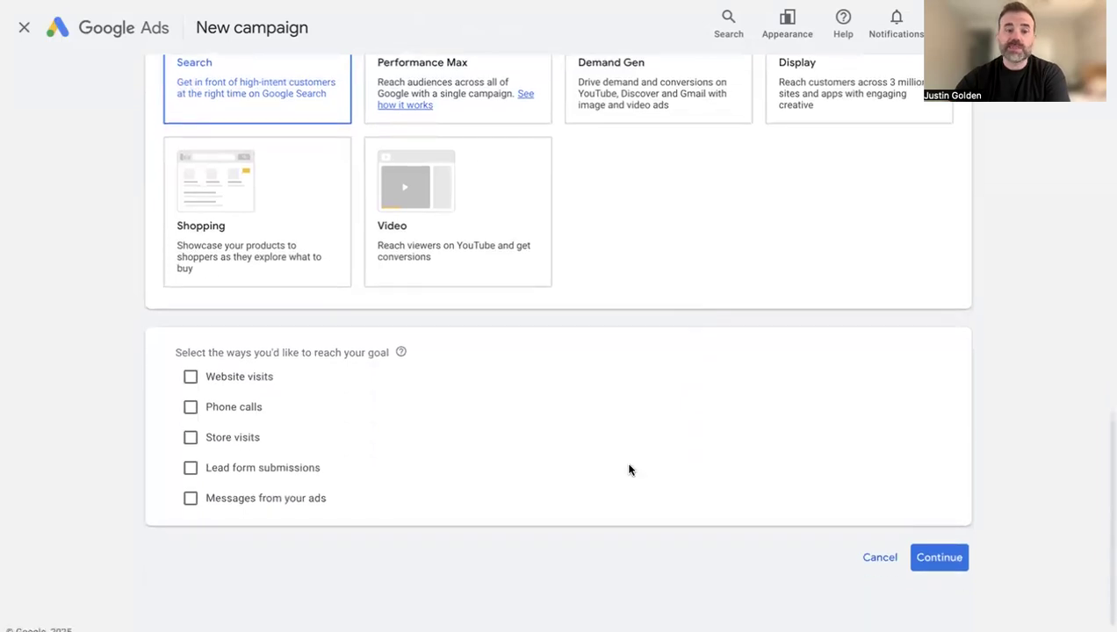
pyautogui.scroll(-1, 361, 356)
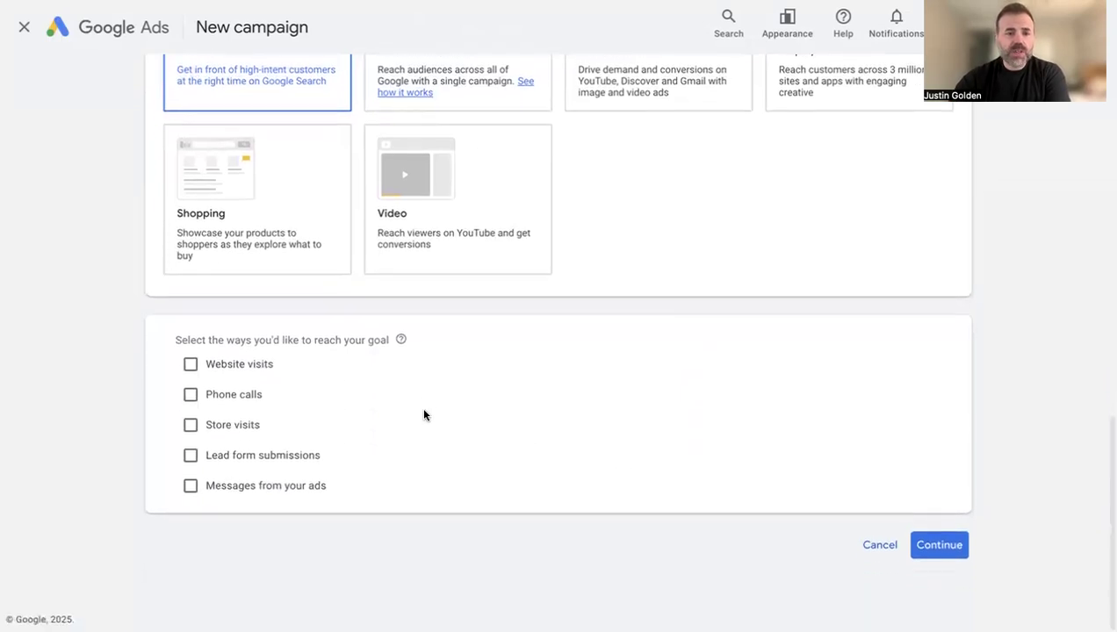
pyautogui.click(189, 365)
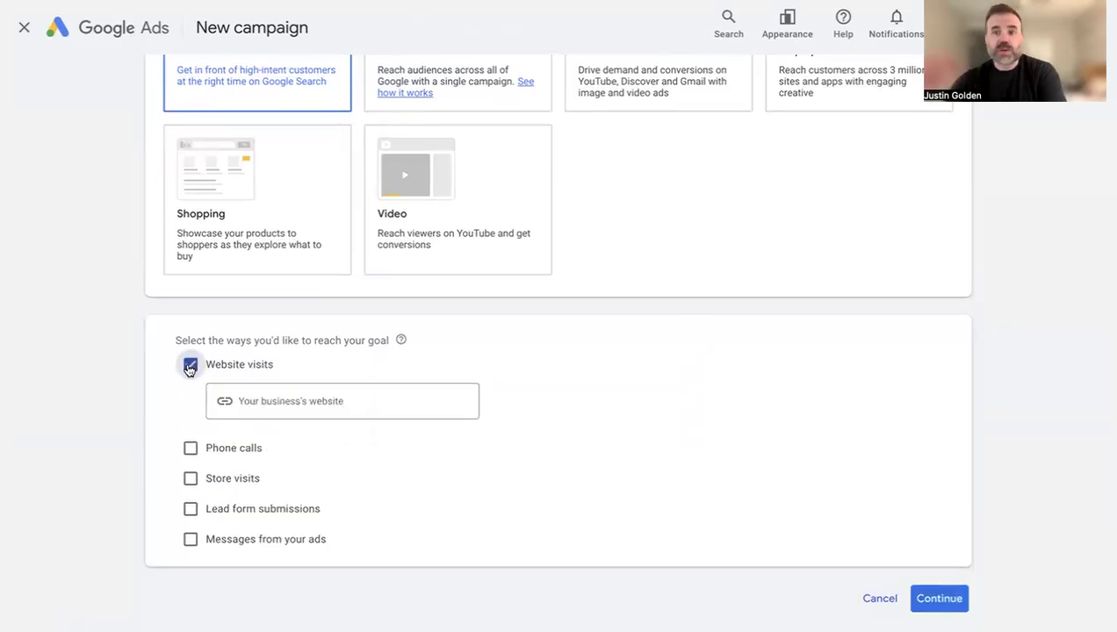
pyautogui.click(337, 410)
pyautogui.write('thatppcguy.com')
pyautogui.scroll(-1, 853, 488)
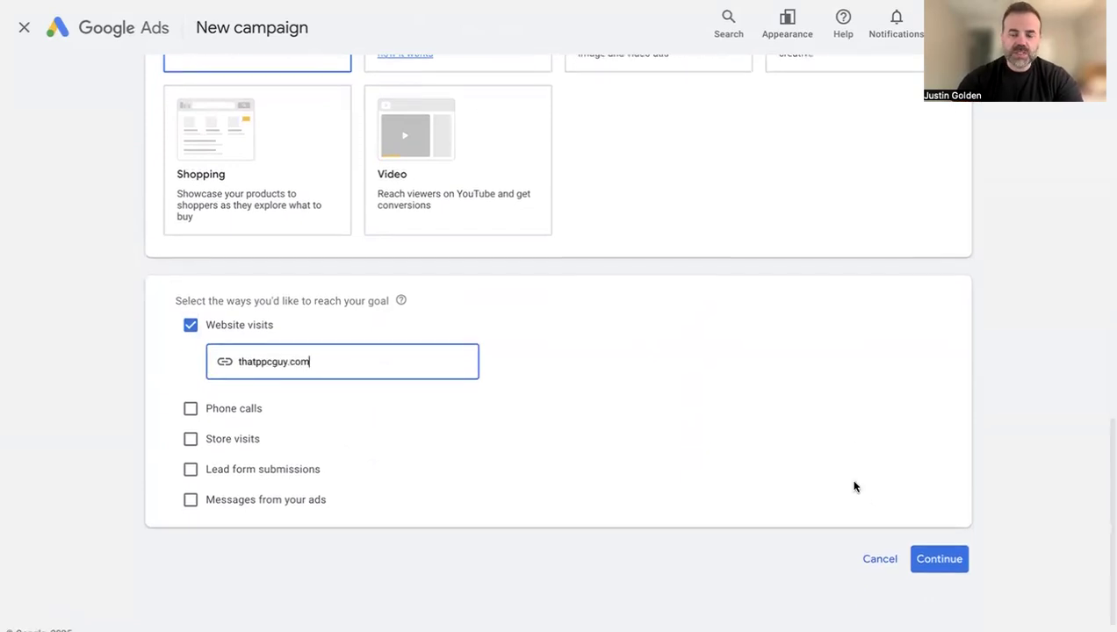
# Name the campaign "Local Dentist" and start it as a new campaign rather than finishing the saved draft.
pyautogui.click(953, 556)
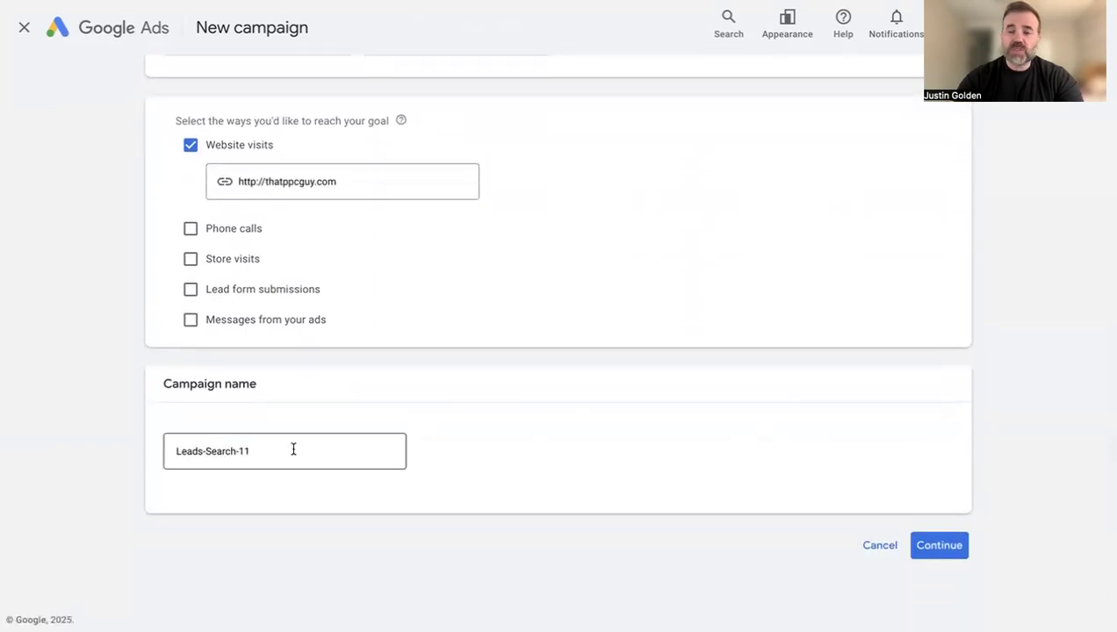
pyautogui.tripleClick(293, 450)
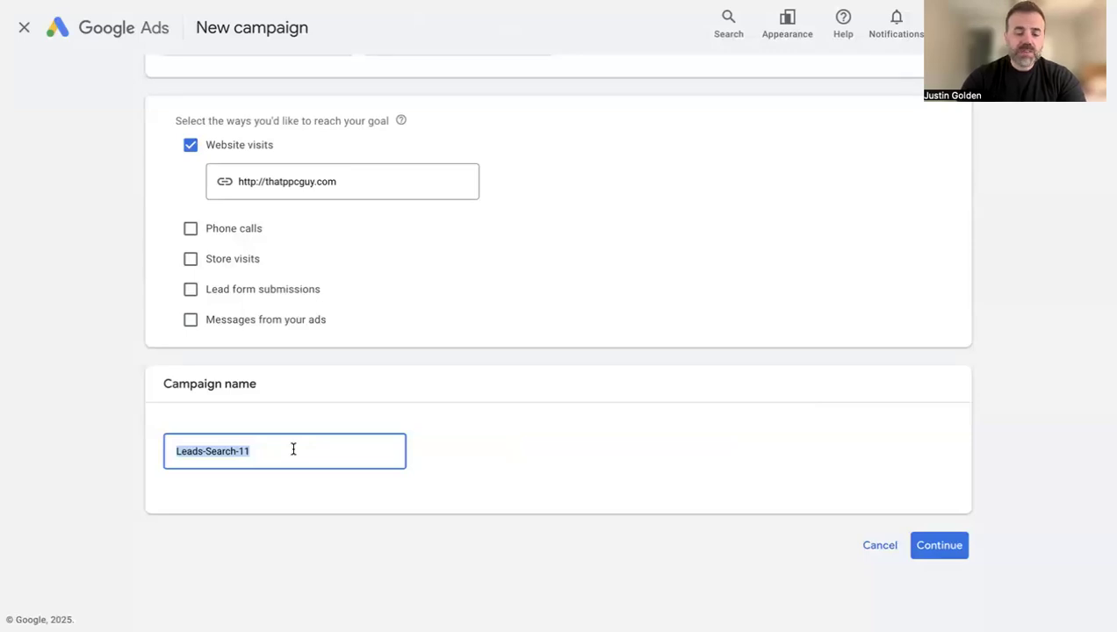
pyautogui.write('Local De')
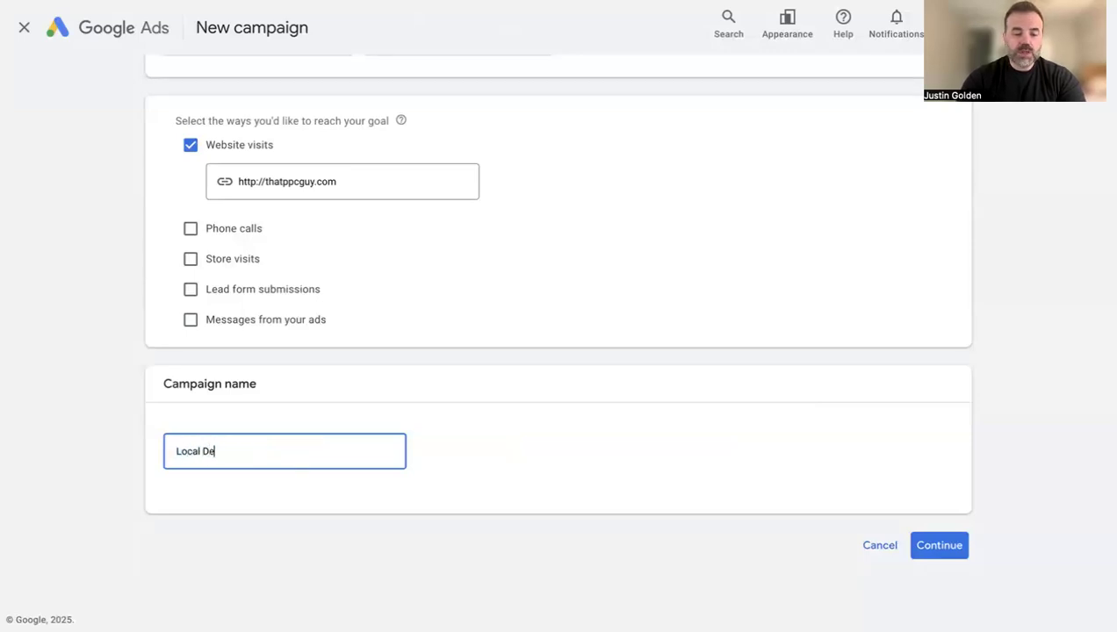
pyautogui.write('ntist')
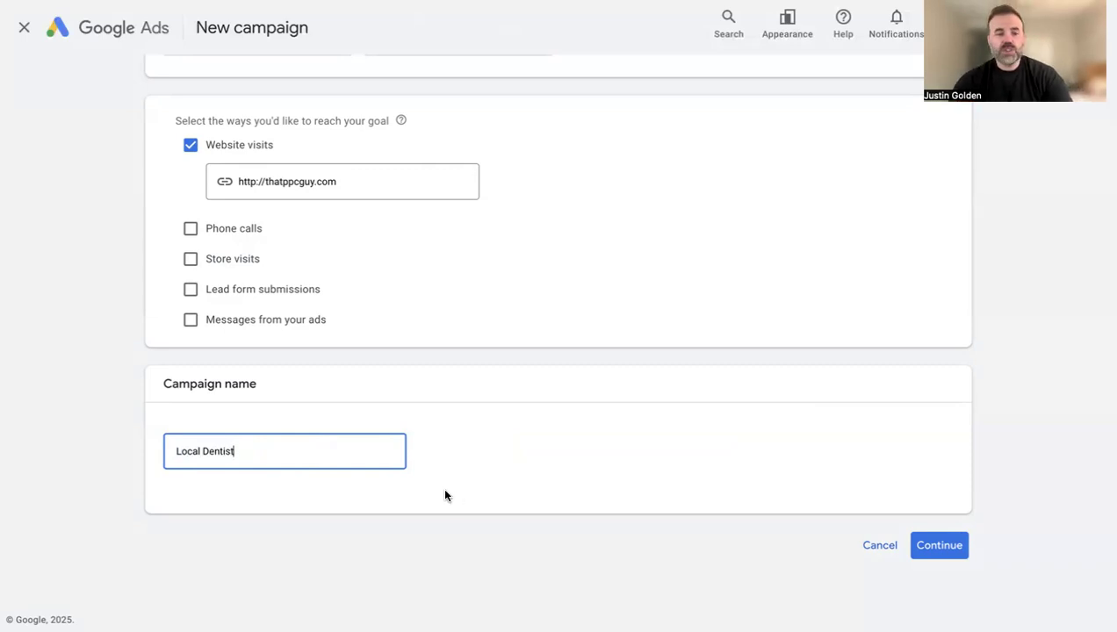
pyautogui.click(937, 543)
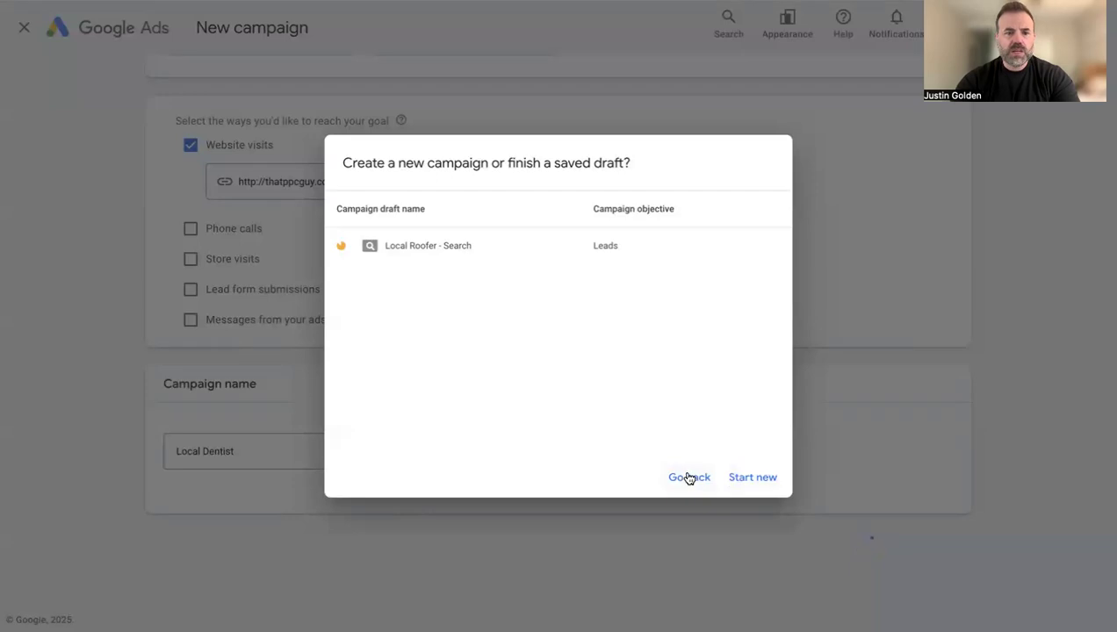
pyautogui.click(750, 476)
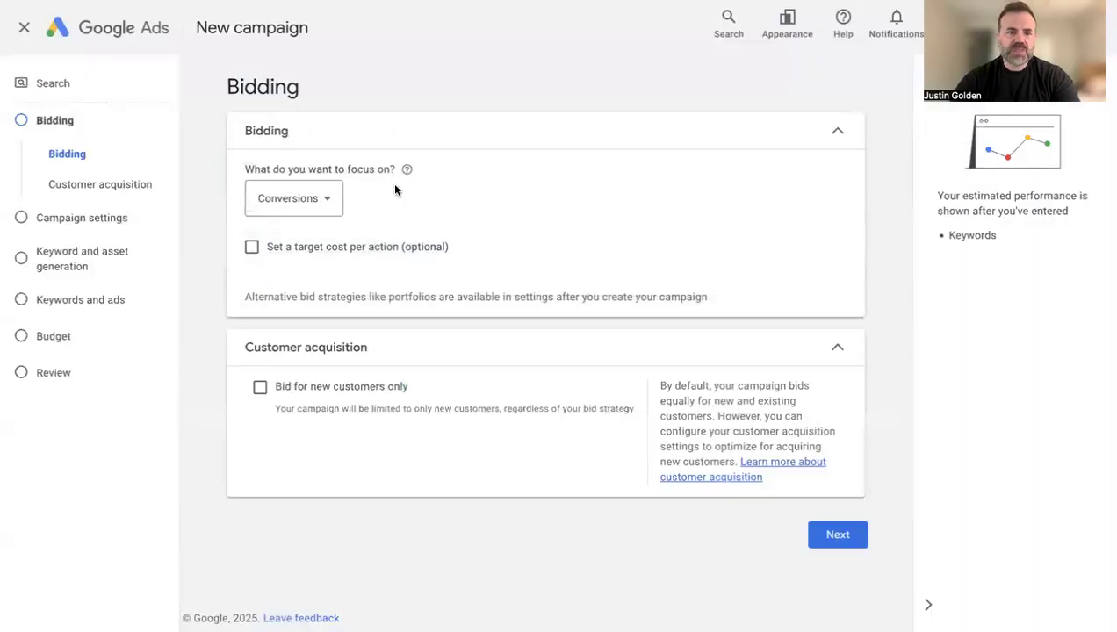
# Set the bidding focus to Clicks without a maximum cost-per-click limit and continue to the campaign settings.
pyautogui.click(328, 202)
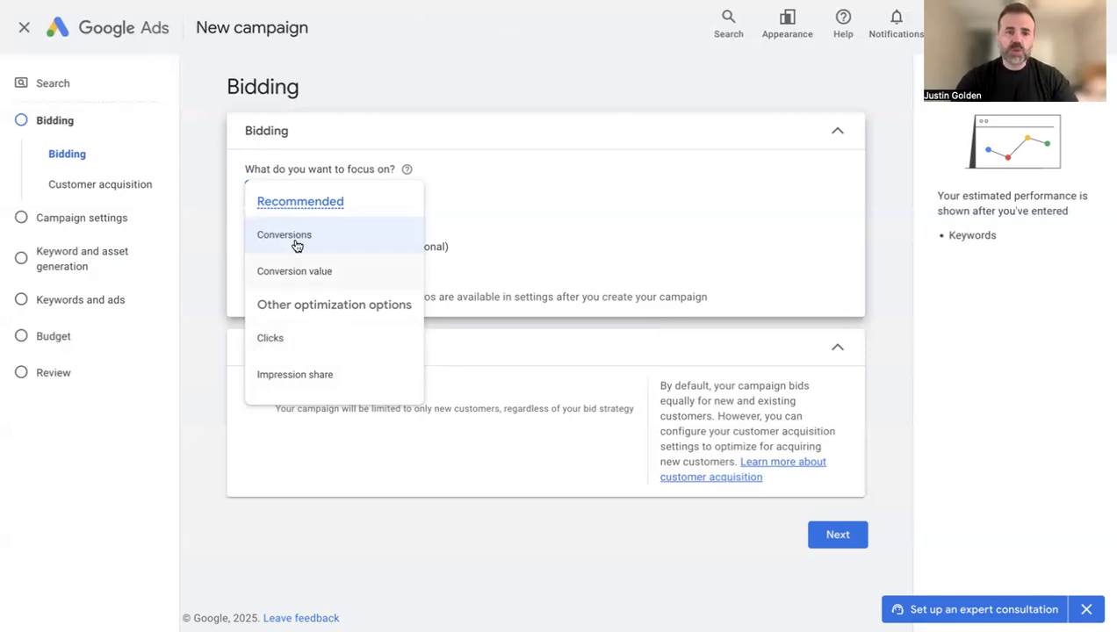
pyautogui.click(274, 340)
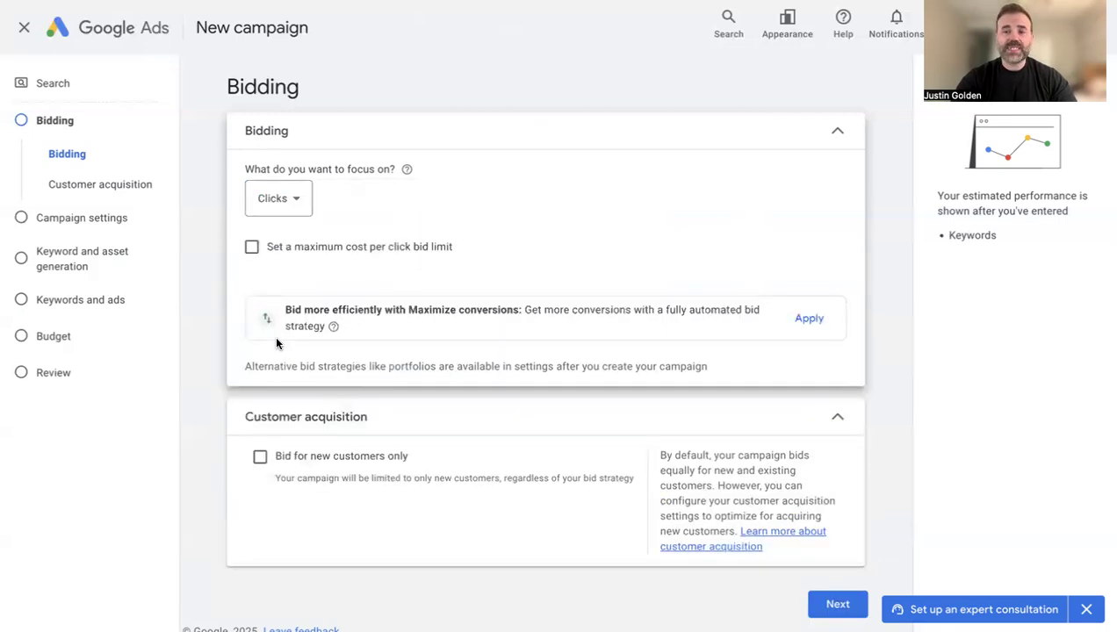
pyautogui.scroll(-1, 501, 239)
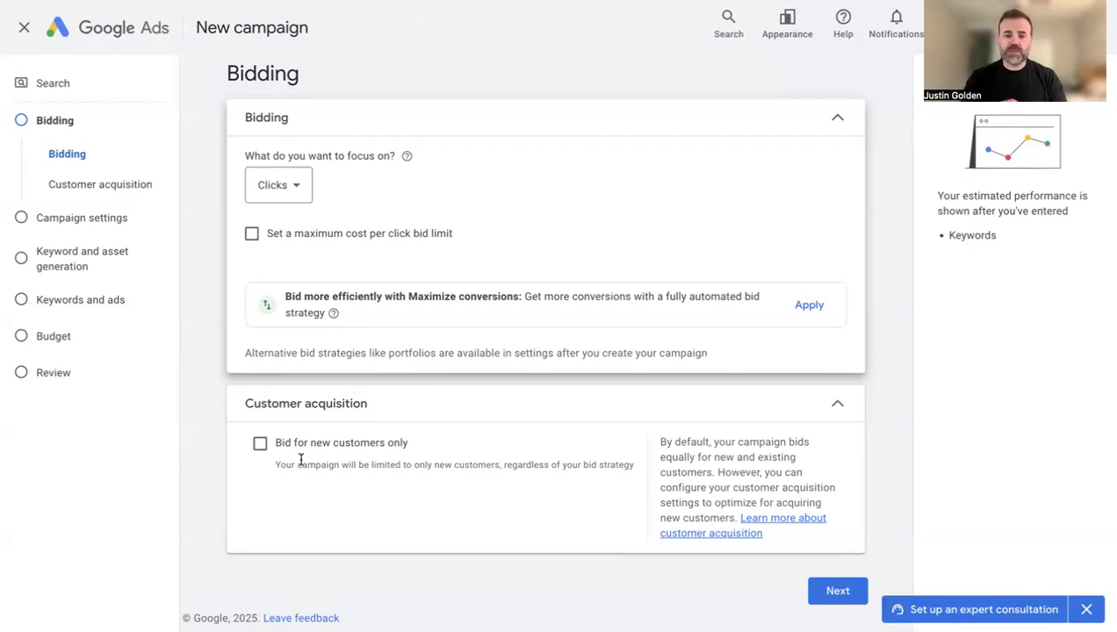
pyautogui.click(836, 591)
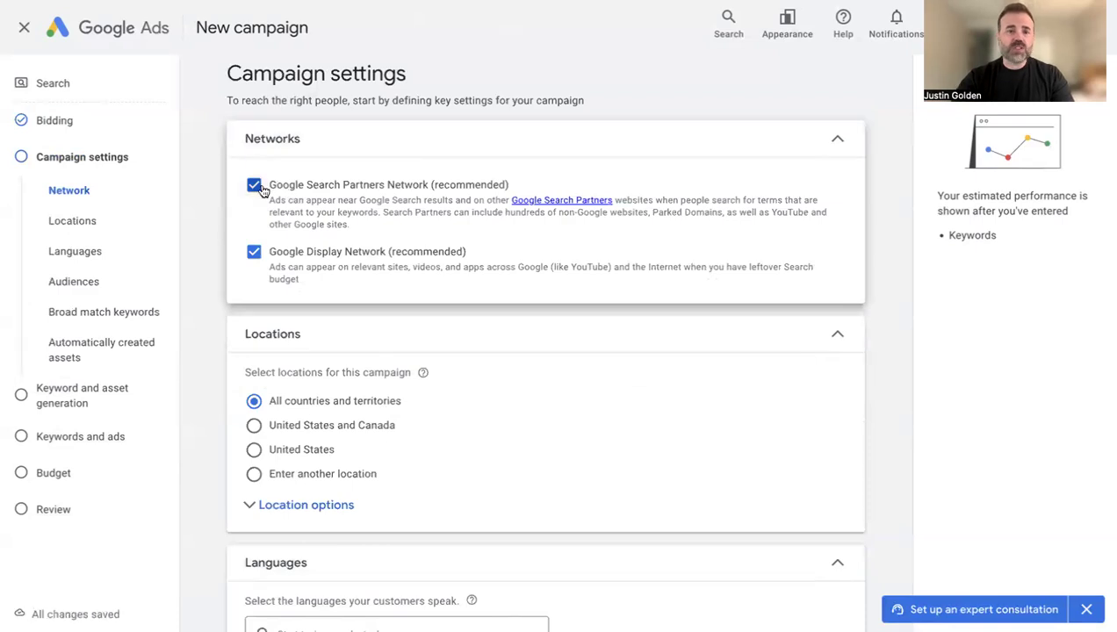
# Exclude the Google Display Network and the Google Search Partners Network from the campaign.
pyautogui.click(252, 252)
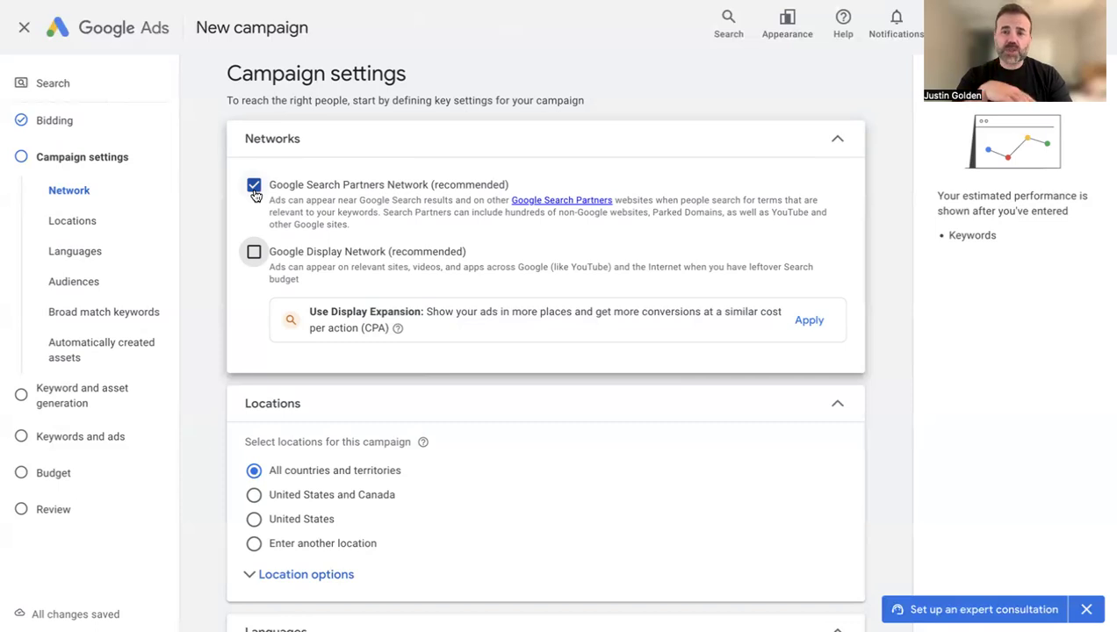
pyautogui.click(254, 187)
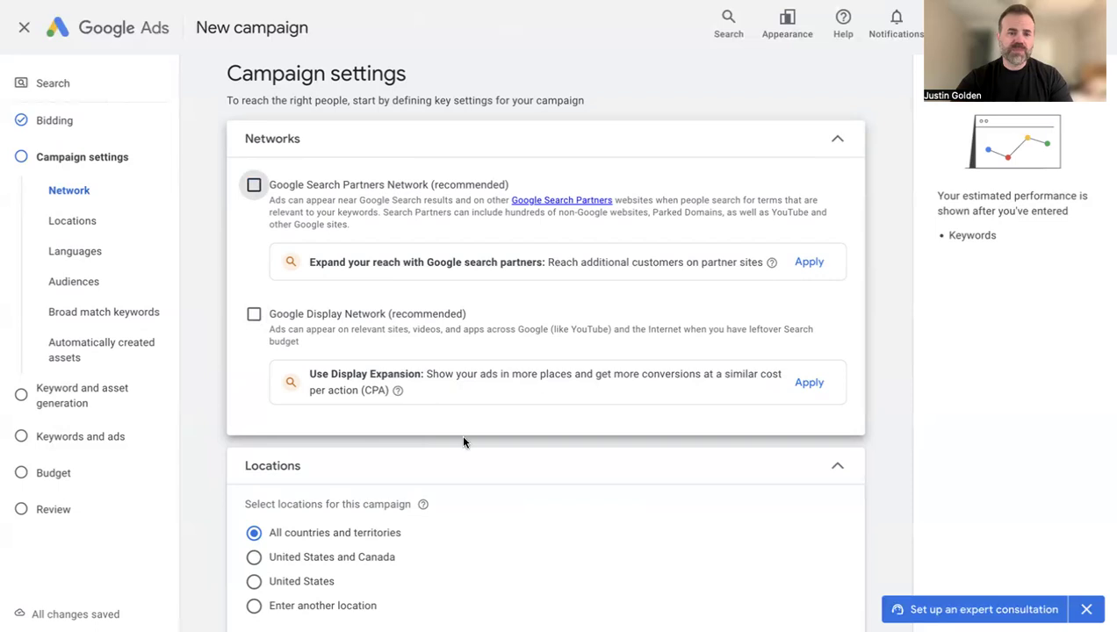
# Target a custom location using the advanced search, including a 20-mile radius around Clearwater, FL.
pyautogui.scroll(-3, 464, 441)
pyautogui.scroll(-1, 464, 442)
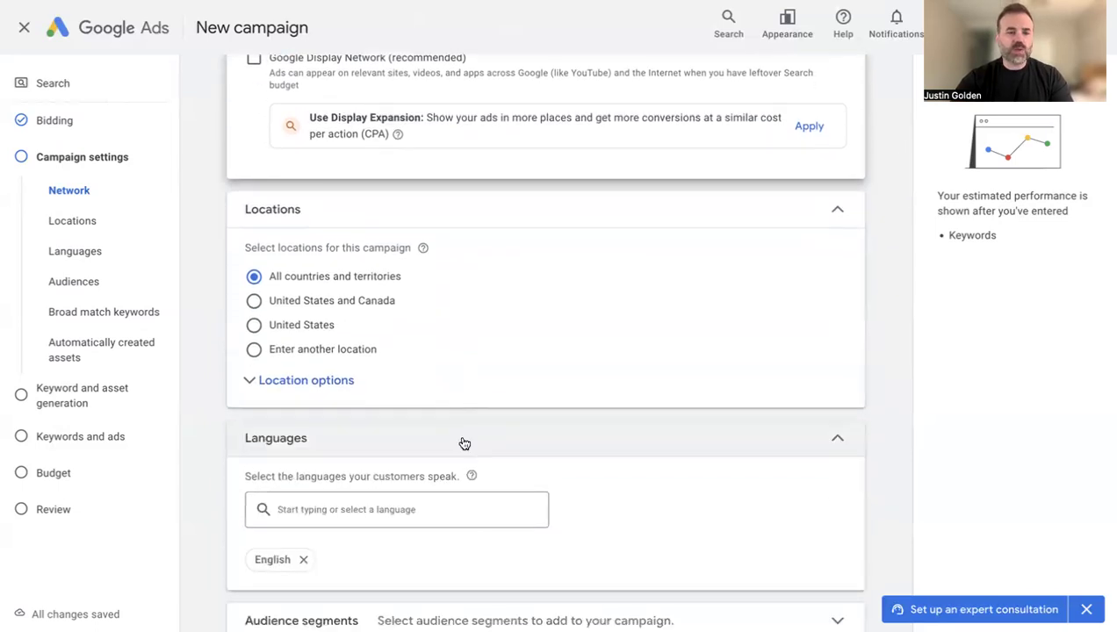
pyautogui.click(324, 354)
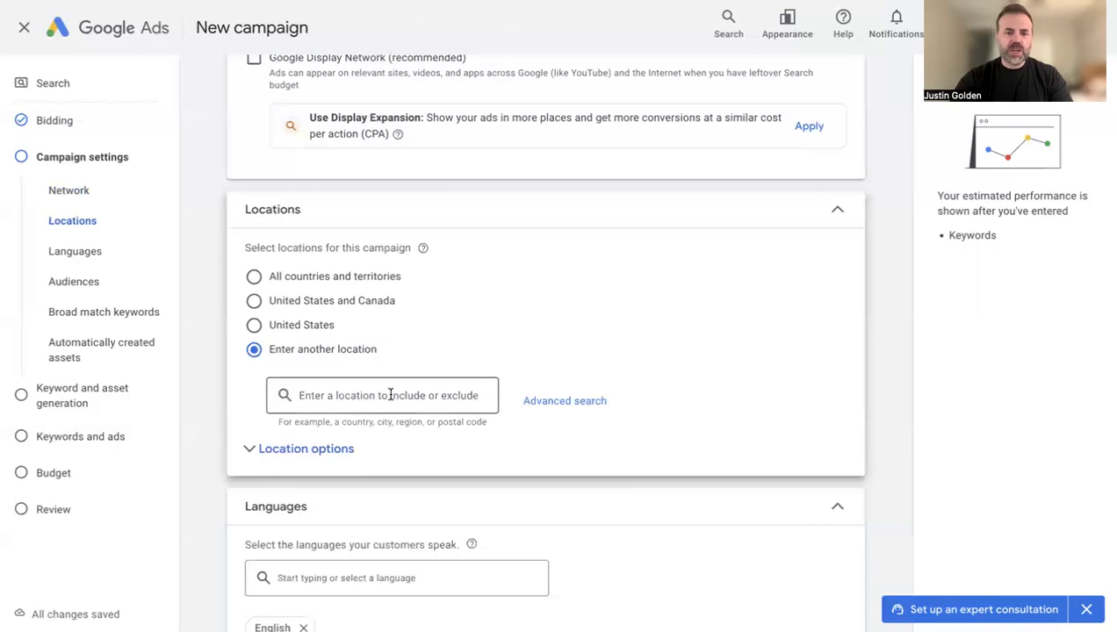
pyautogui.click(339, 421)
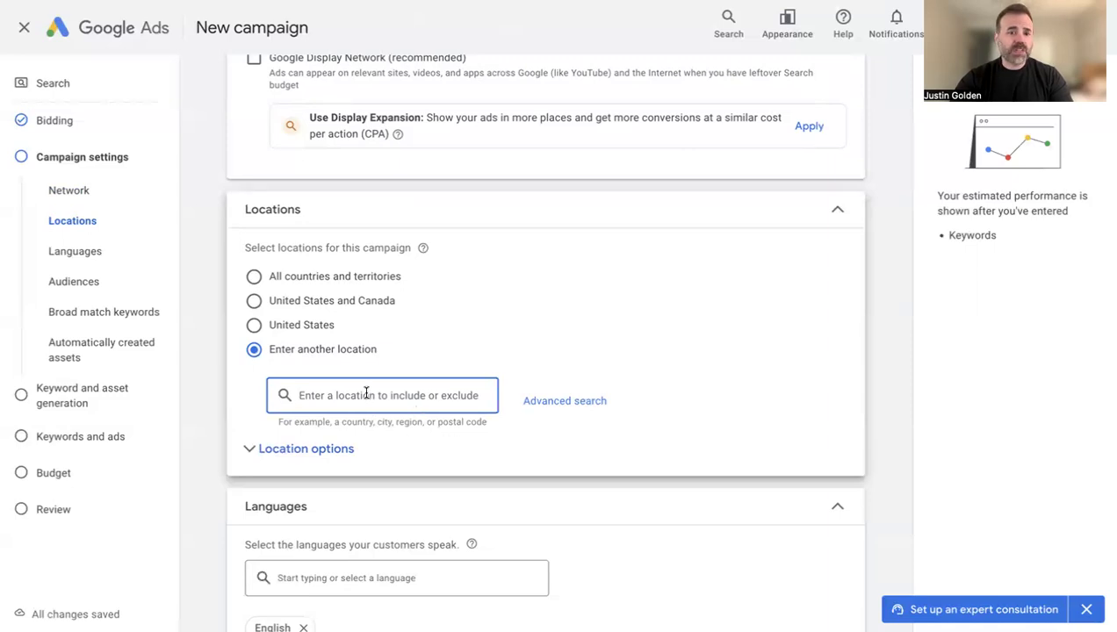
pyautogui.click(582, 397)
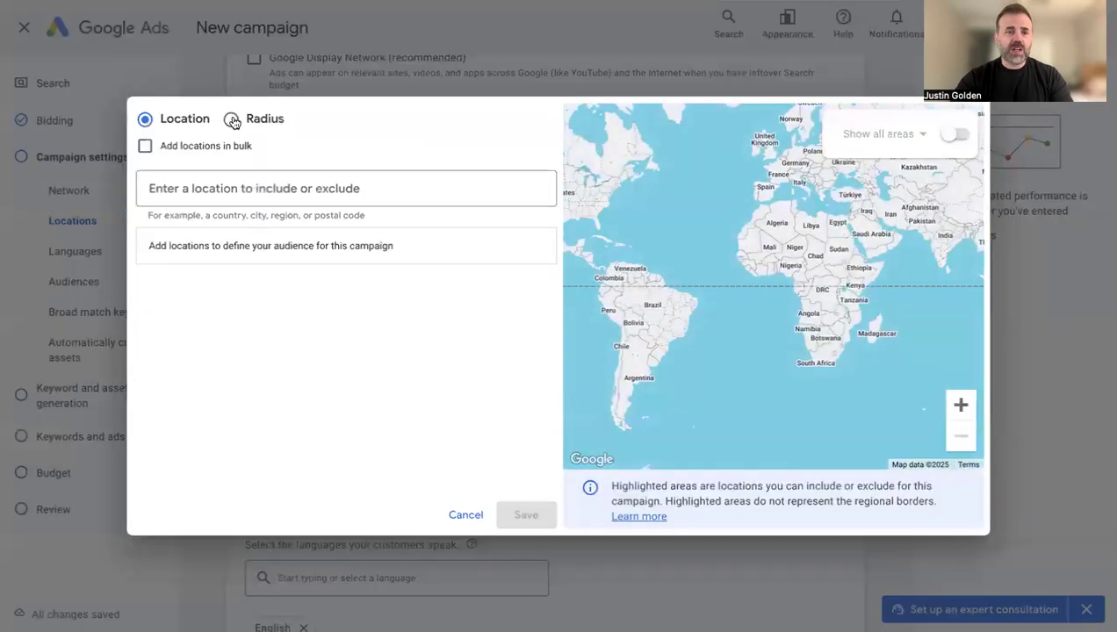
pyautogui.click(233, 122)
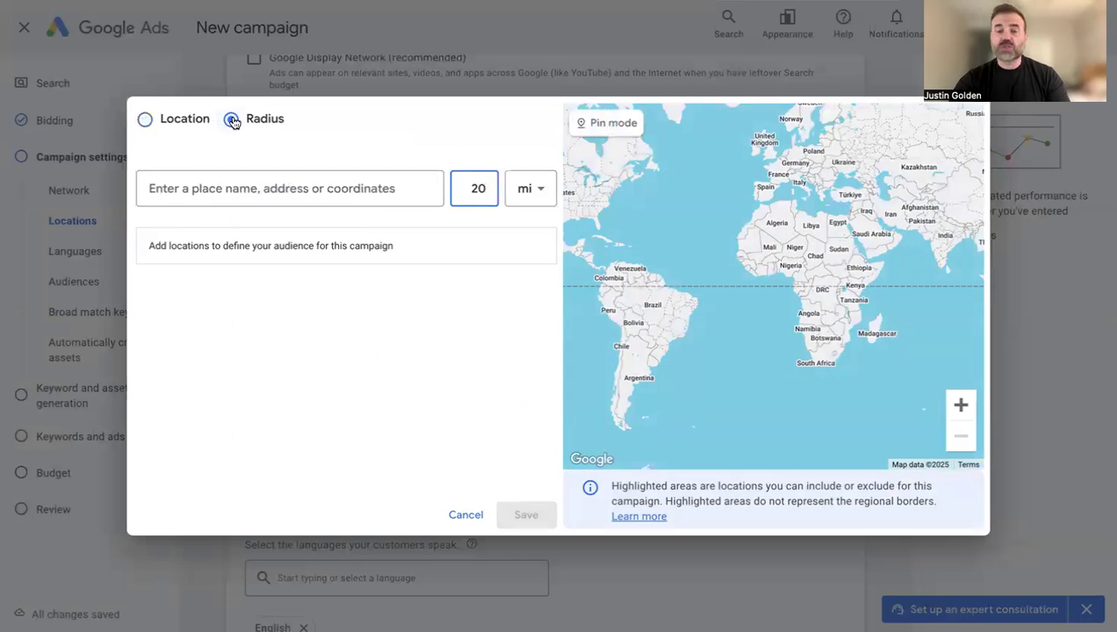
pyautogui.click(245, 183)
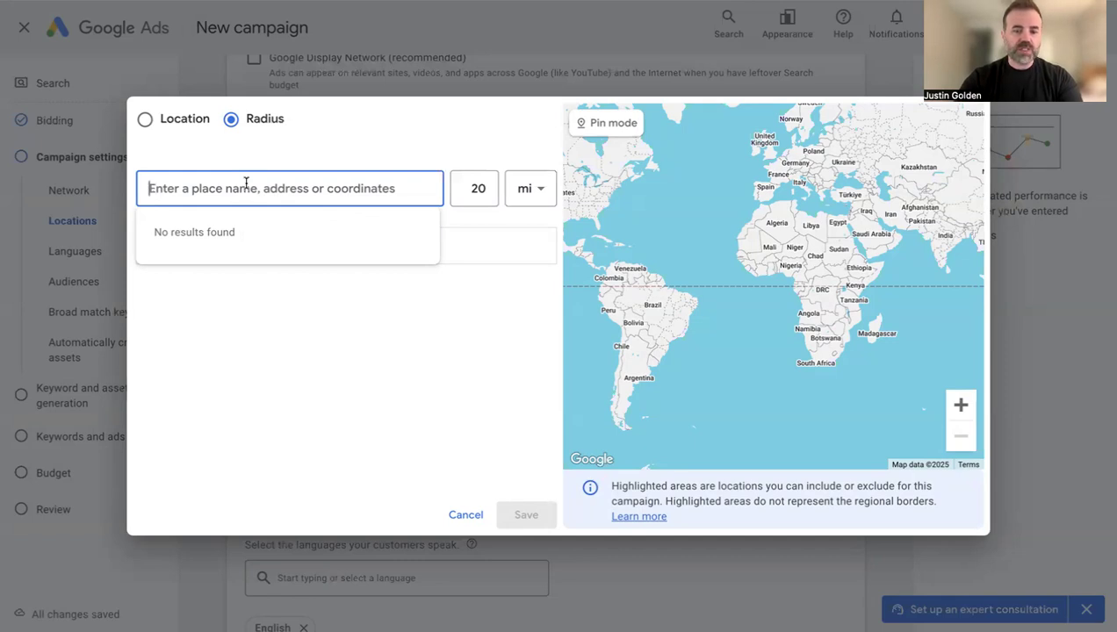
pyautogui.write('clear')
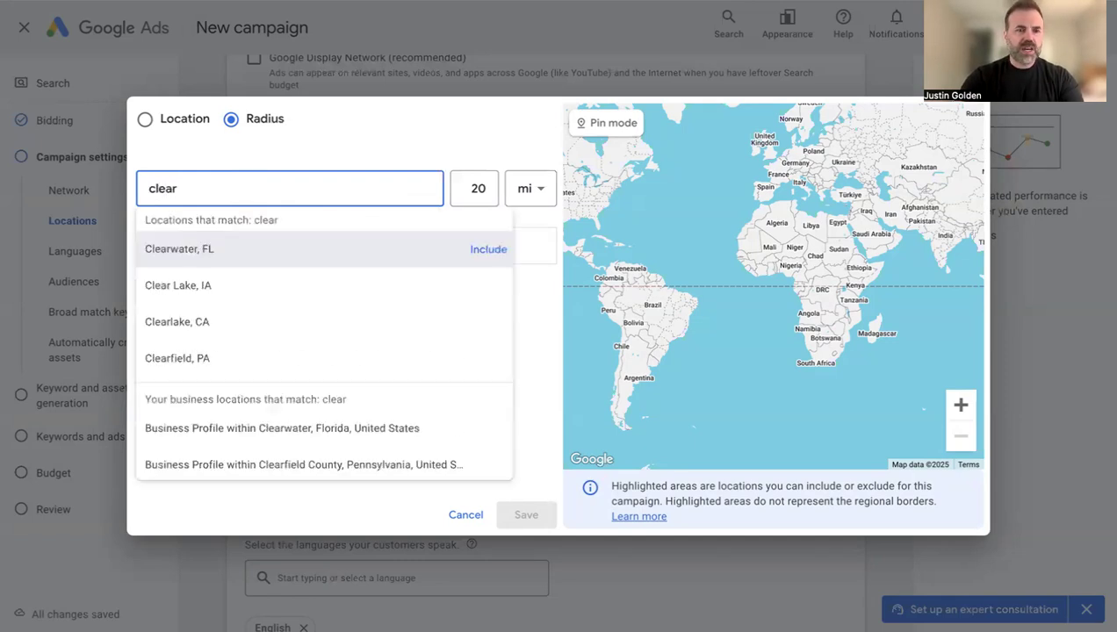
pyautogui.click(488, 250)
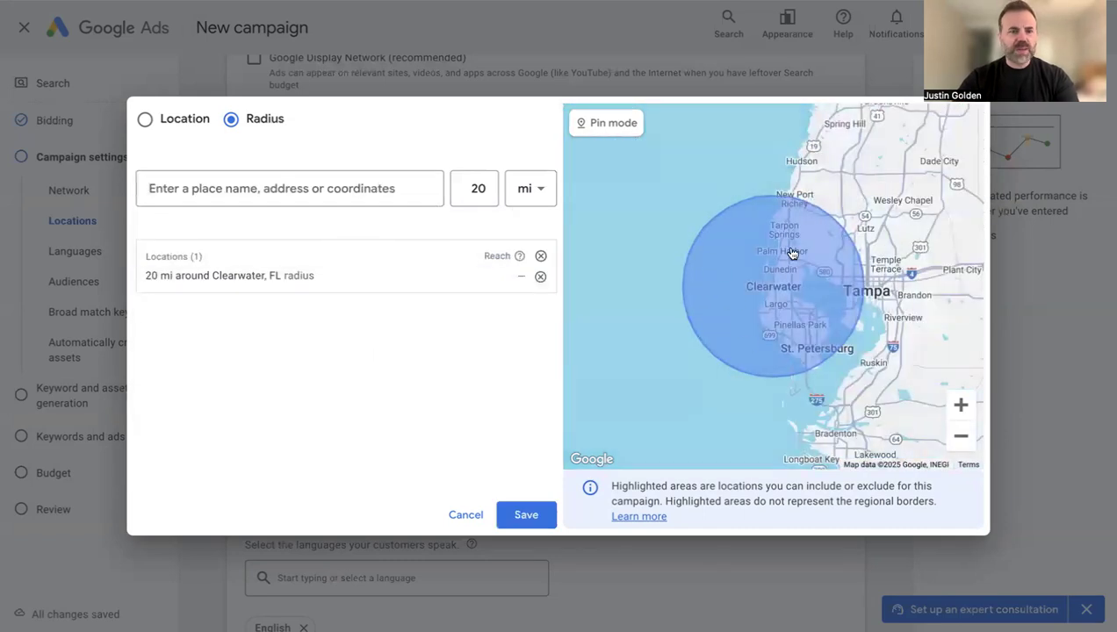
# Reduce the radius around Clearwater, FL to 10 miles and save the location target.
pyautogui.click(450, 278)
pyautogui.press('BackSpace')
pyautogui.press('BackSpace')
pyautogui.write('10')
pyautogui.click(605, 370)
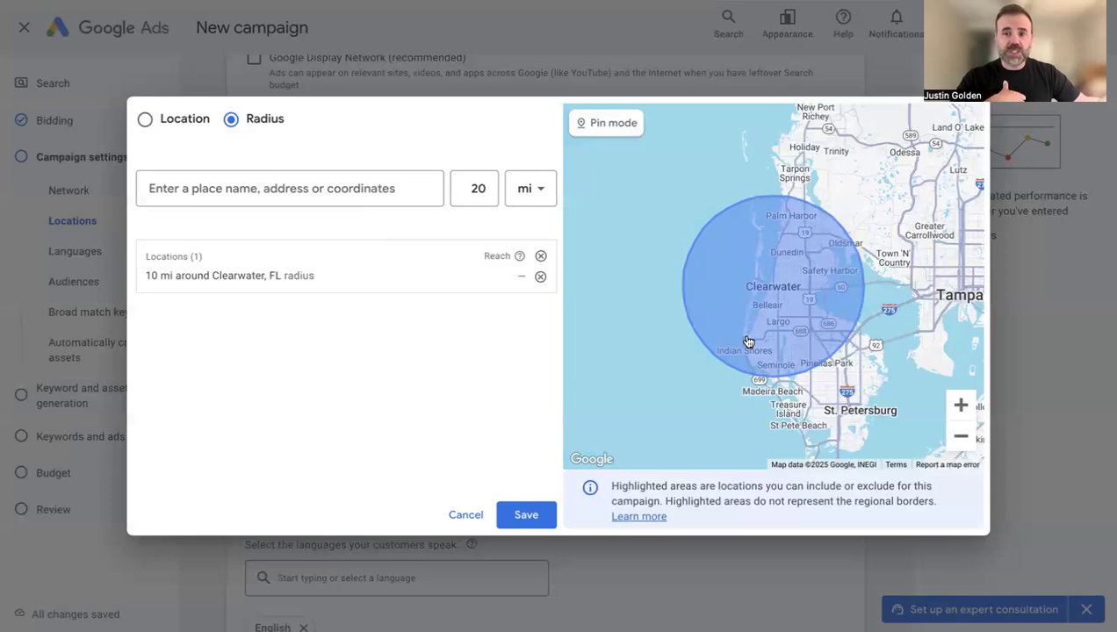
pyautogui.click(526, 515)
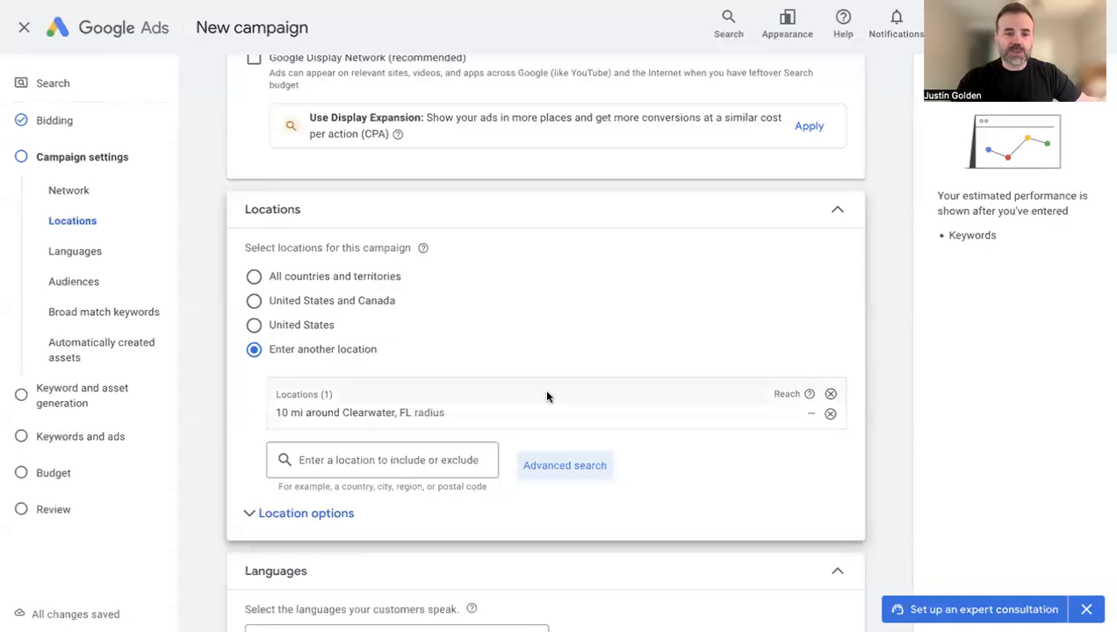
# Set the location options to Presence, including only people in or regularly in the included locations.
pyautogui.scroll(-1, 548, 393)
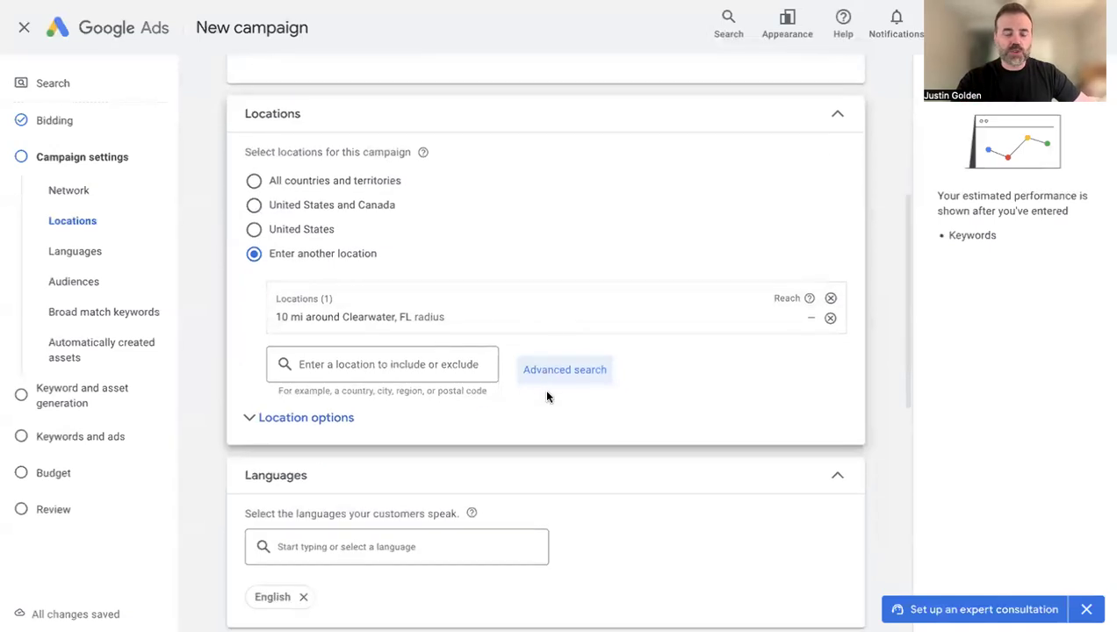
pyautogui.click(251, 420)
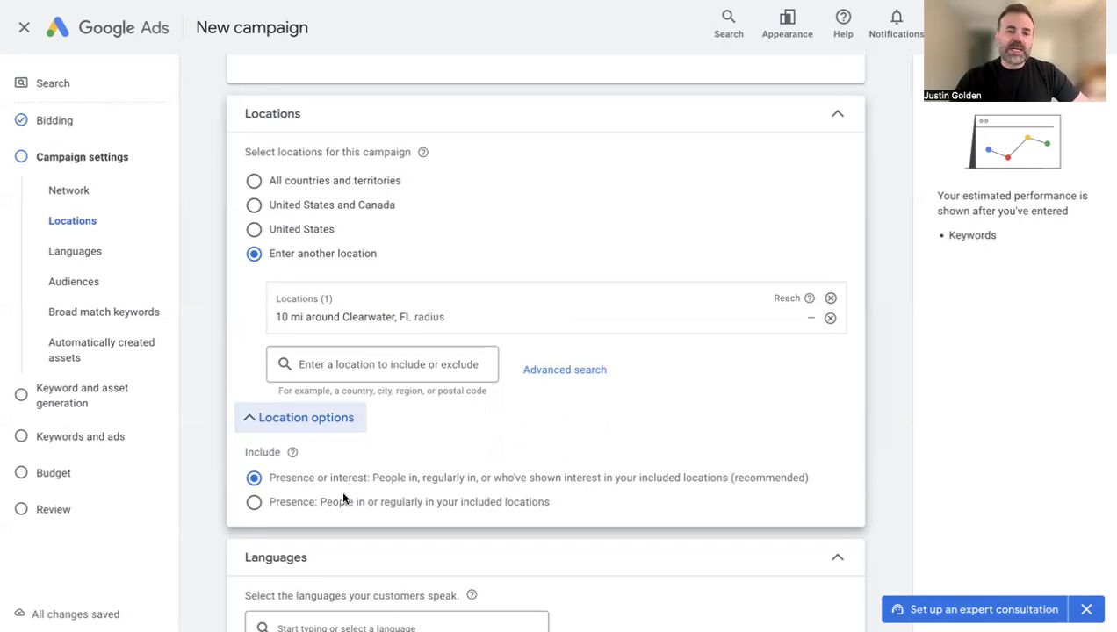
pyautogui.click(254, 502)
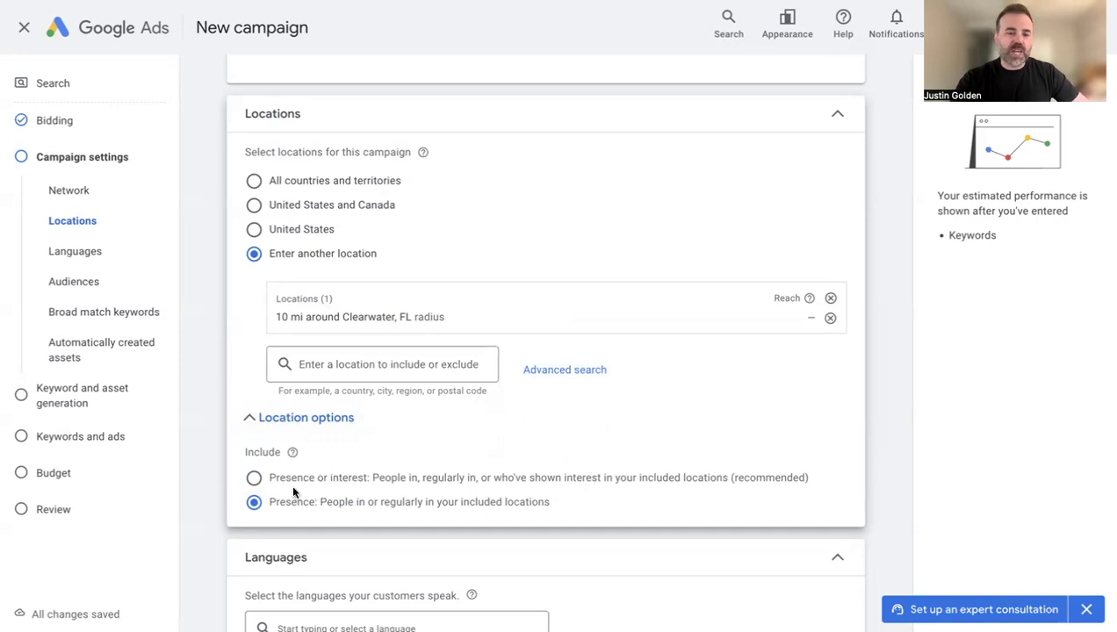
# Expand the audience segments section, keeping English as the language, and search the segments for "dentist".
pyautogui.scroll(-1, 362, 469)
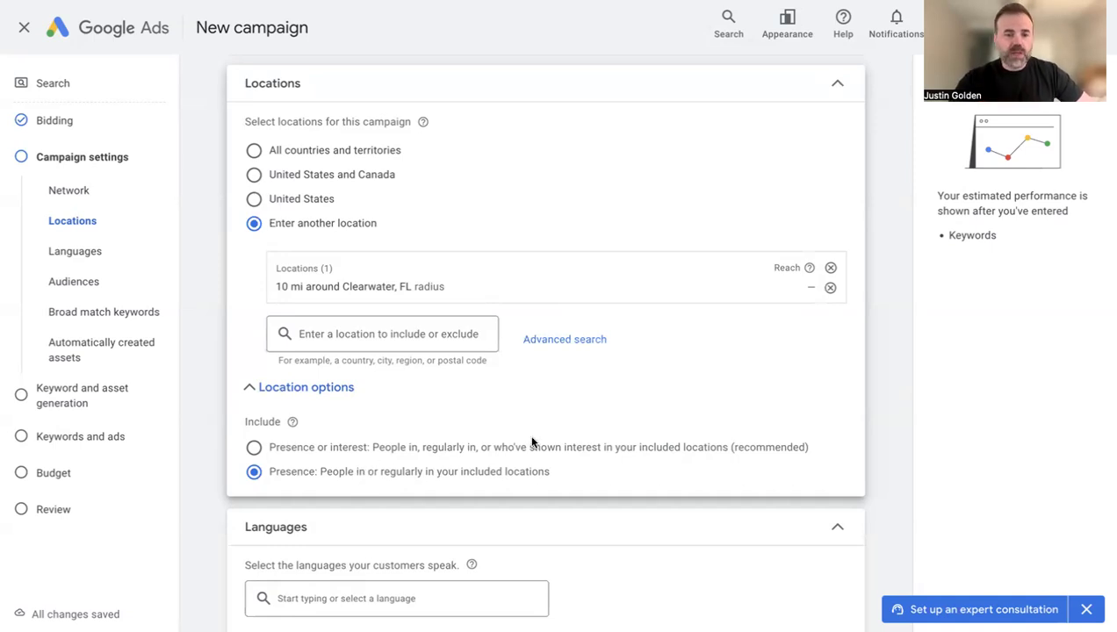
pyautogui.scroll(-5, 531, 441)
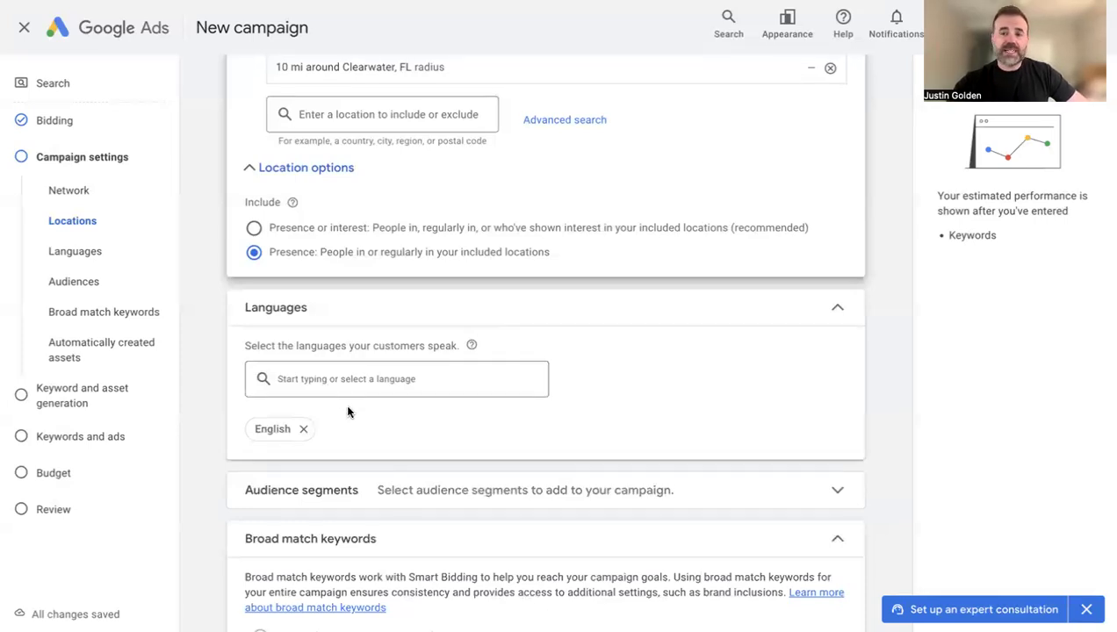
pyautogui.scroll(-1, 483, 424)
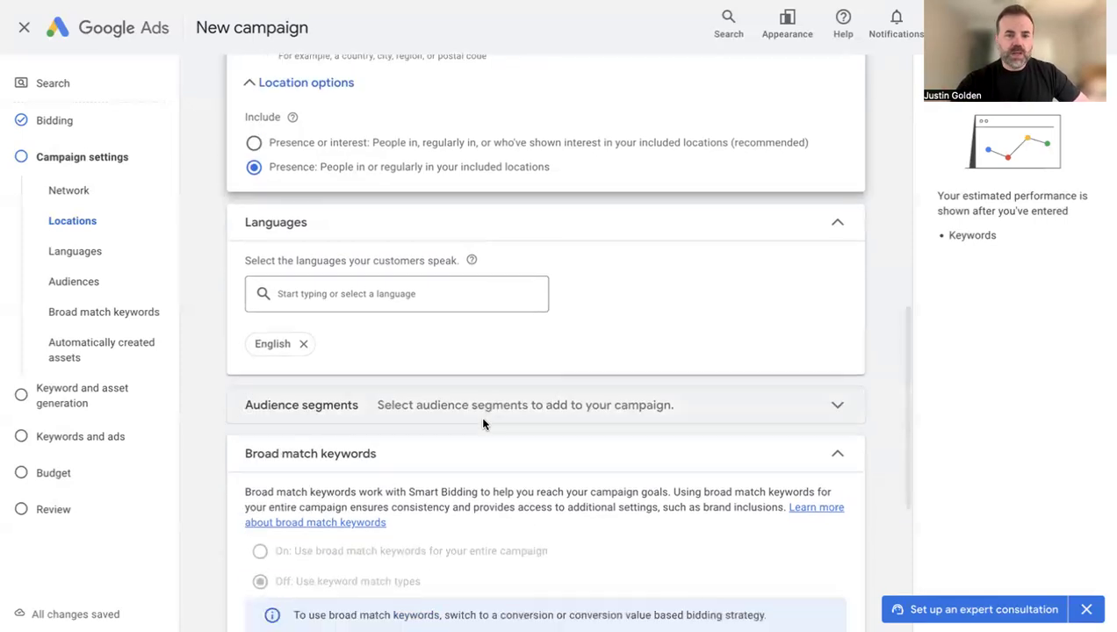
pyautogui.scroll(-1, 483, 424)
pyautogui.click(530, 359)
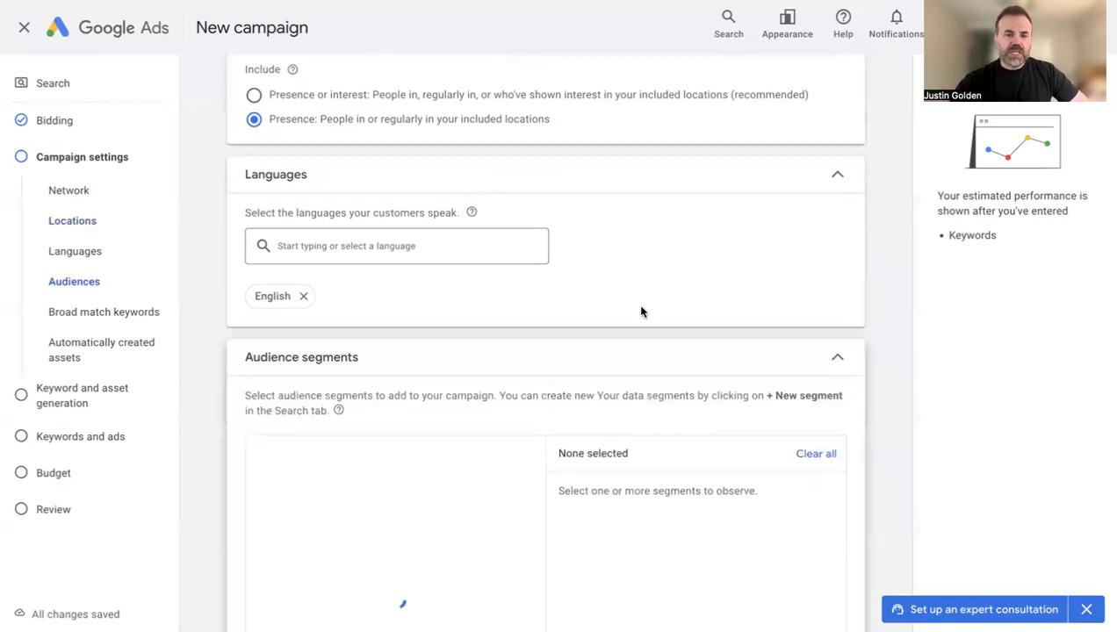
pyautogui.scroll(-1, 641, 312)
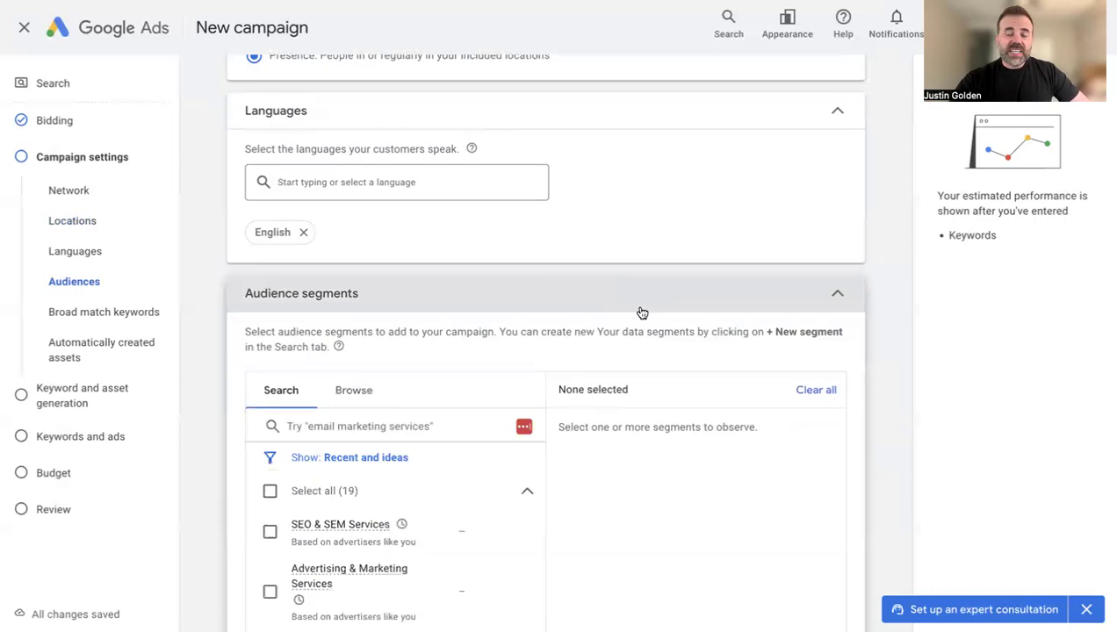
pyautogui.scroll(-1, 504, 358)
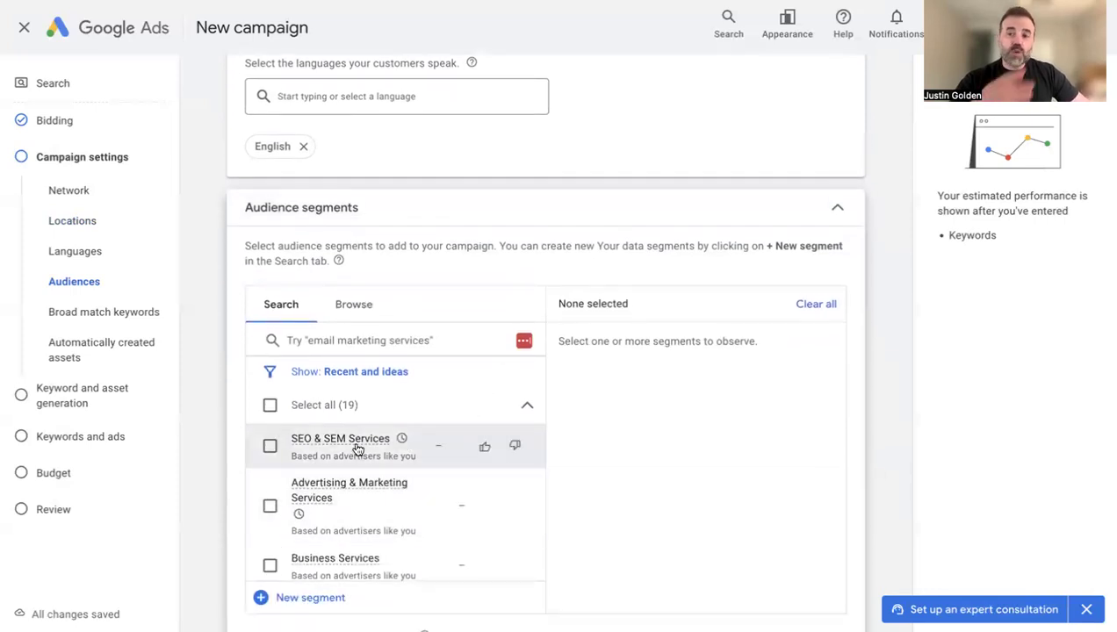
pyautogui.moveTo(356, 449)
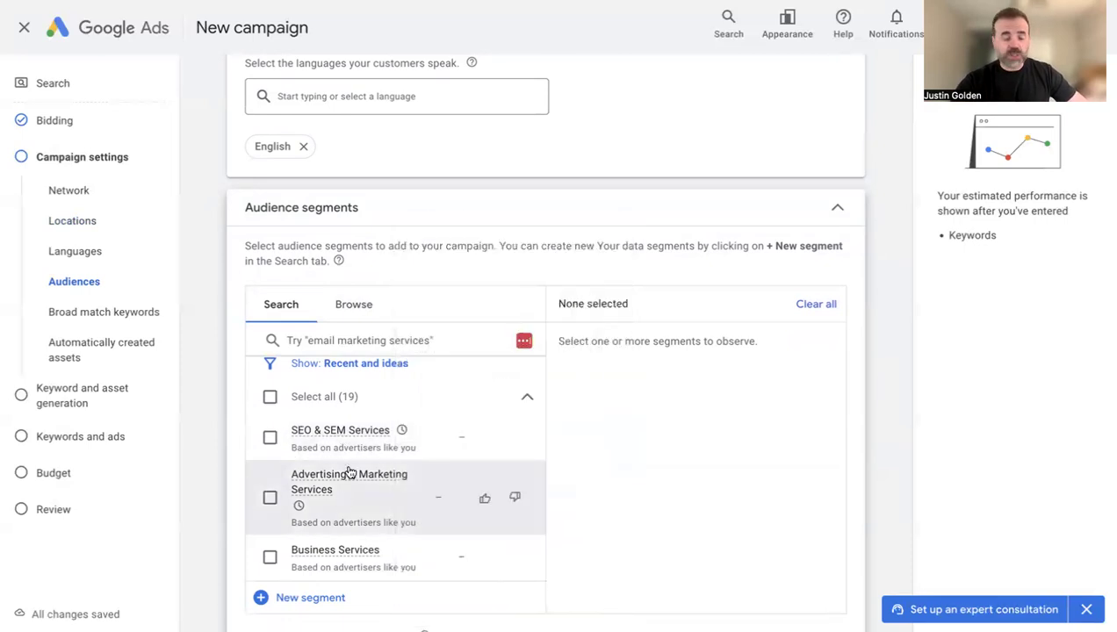
pyautogui.click(370, 340)
pyautogui.write('de')
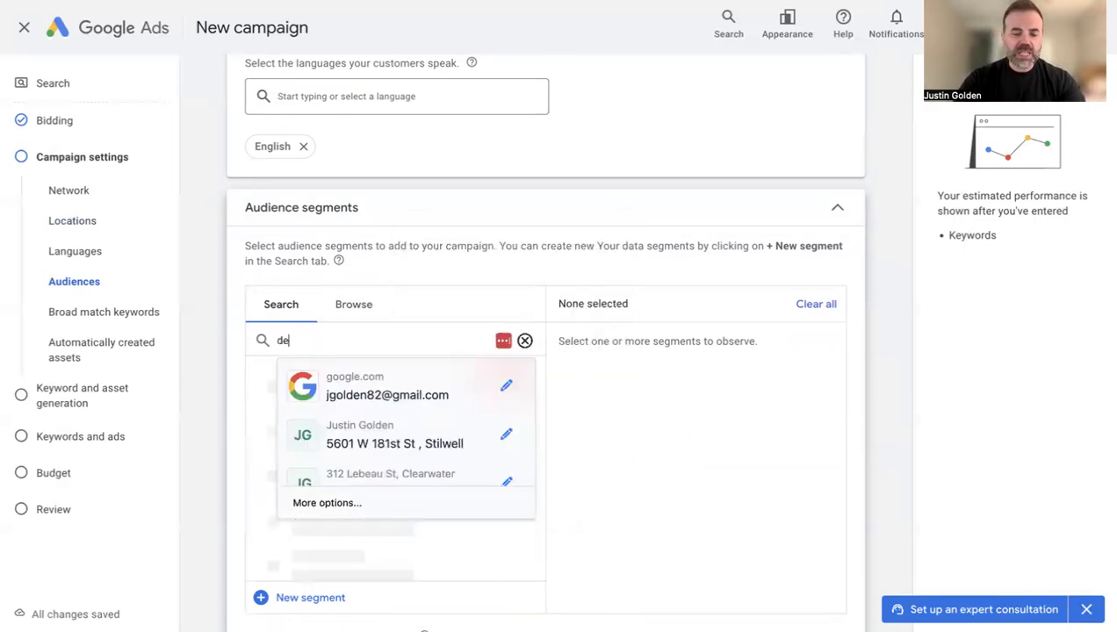
pyautogui.write('ntist')
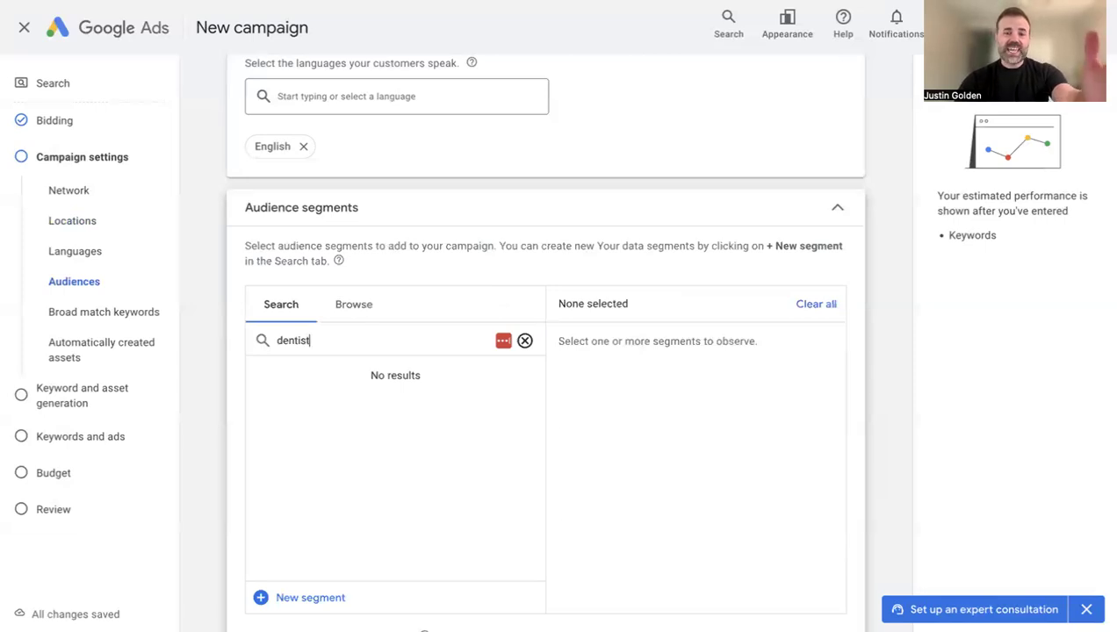
# Replace the audience segment search term with "health" to find related segments.
pyautogui.press('BackSpace')
pyautogui.press('BackSpace')
pyautogui.press('BackSpace')
pyautogui.press('BackSpace')
pyautogui.press('BackSpace')
pyautogui.press('BackSpace')
pyautogui.press('BackSpace')
pyautogui.write('health')
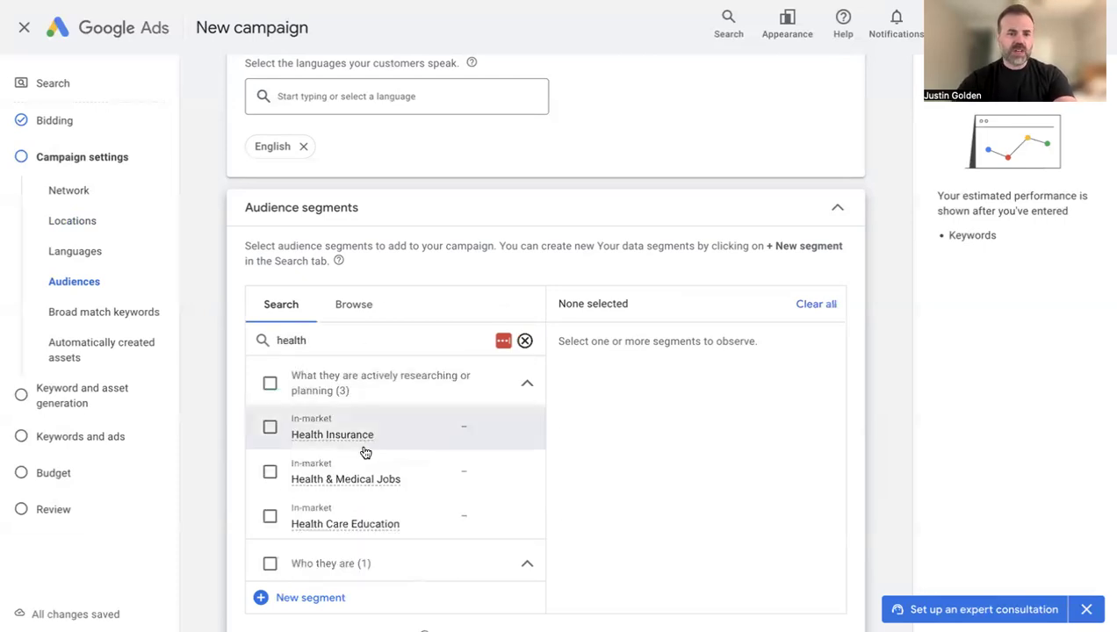
# Review the audience segments found for "health", clear the segment search, and look through the recent and suggested segments.
pyautogui.scroll(-1, 366, 475)
pyautogui.scroll(-2, 313, 476)
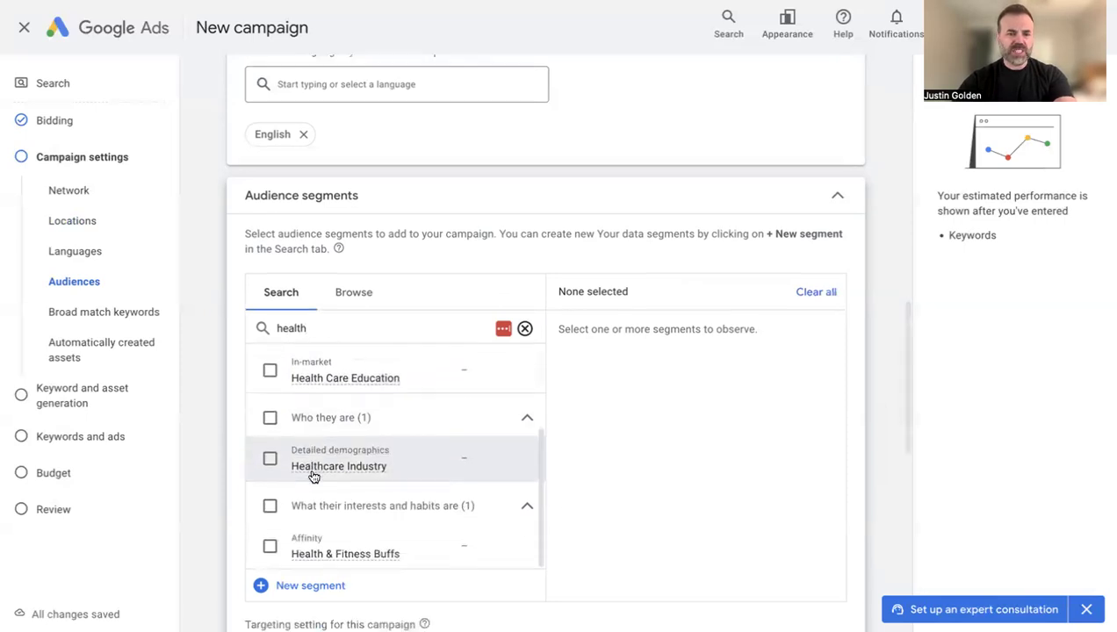
pyautogui.scroll(-3, 280, 461)
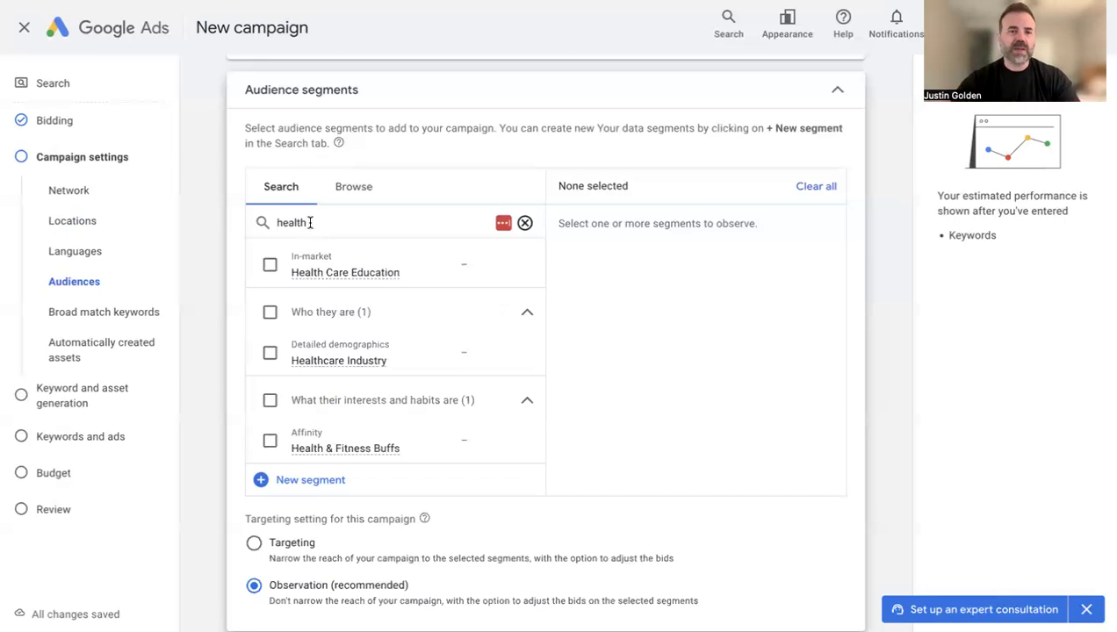
pyautogui.doubleClick(307, 222)
pyautogui.press('BackSpace')
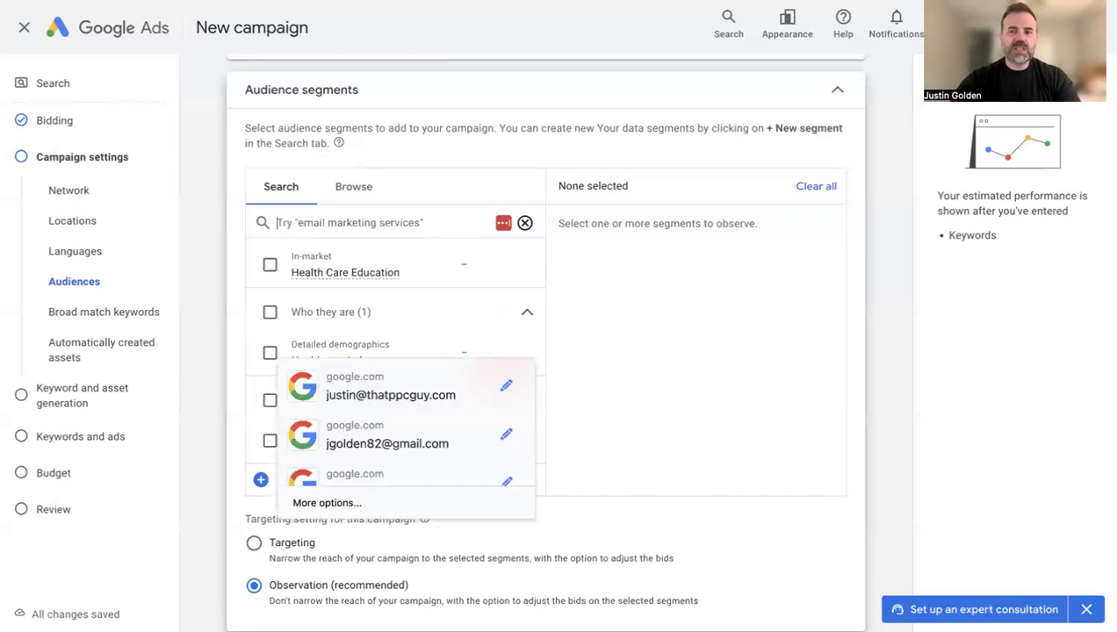
pyautogui.click(226, 277)
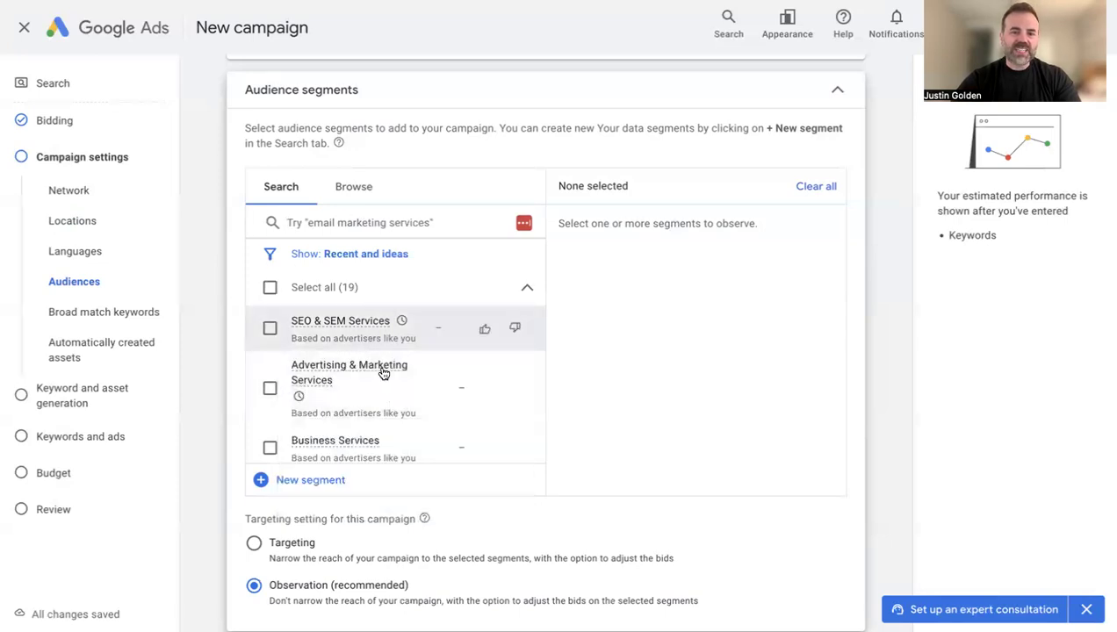
pyautogui.scroll(-3, 381, 374)
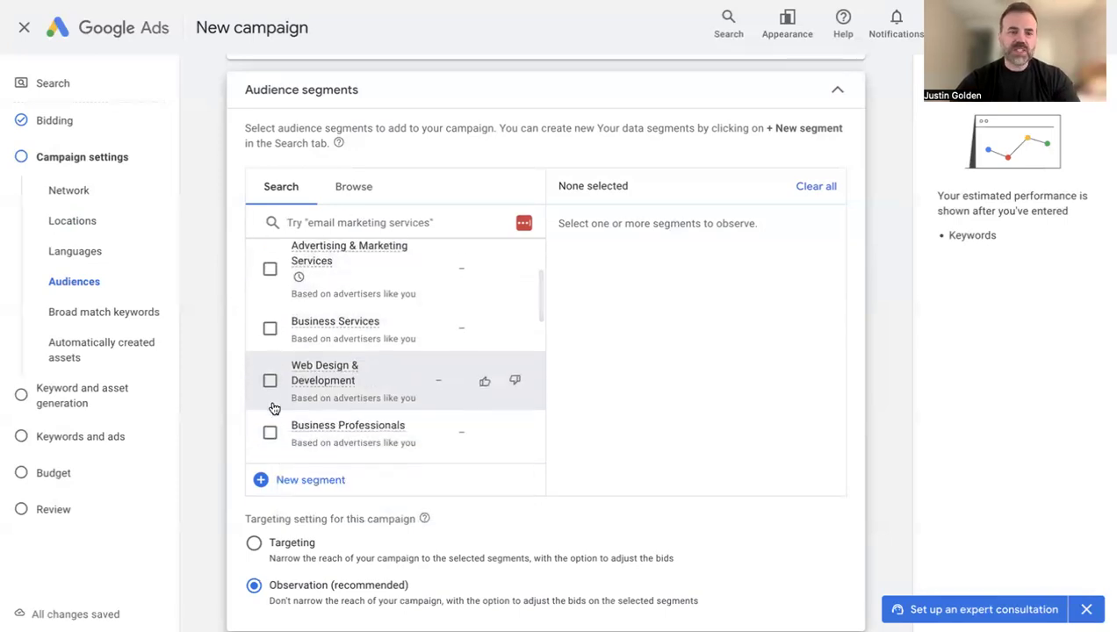
pyautogui.scroll(-5, 353, 392)
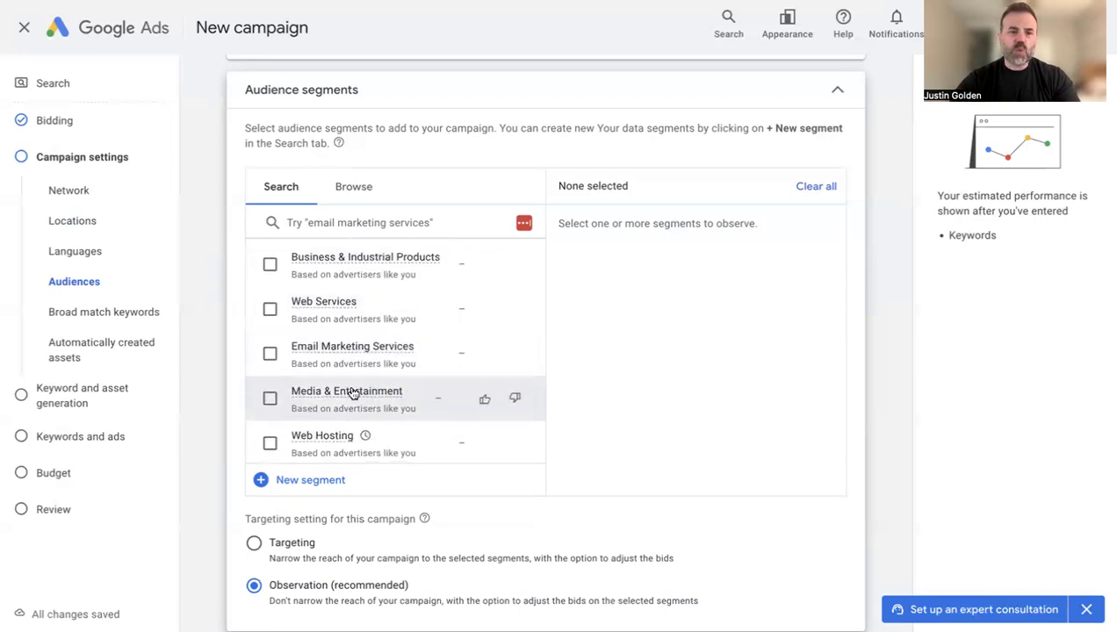
pyautogui.scroll(-5, 349, 394)
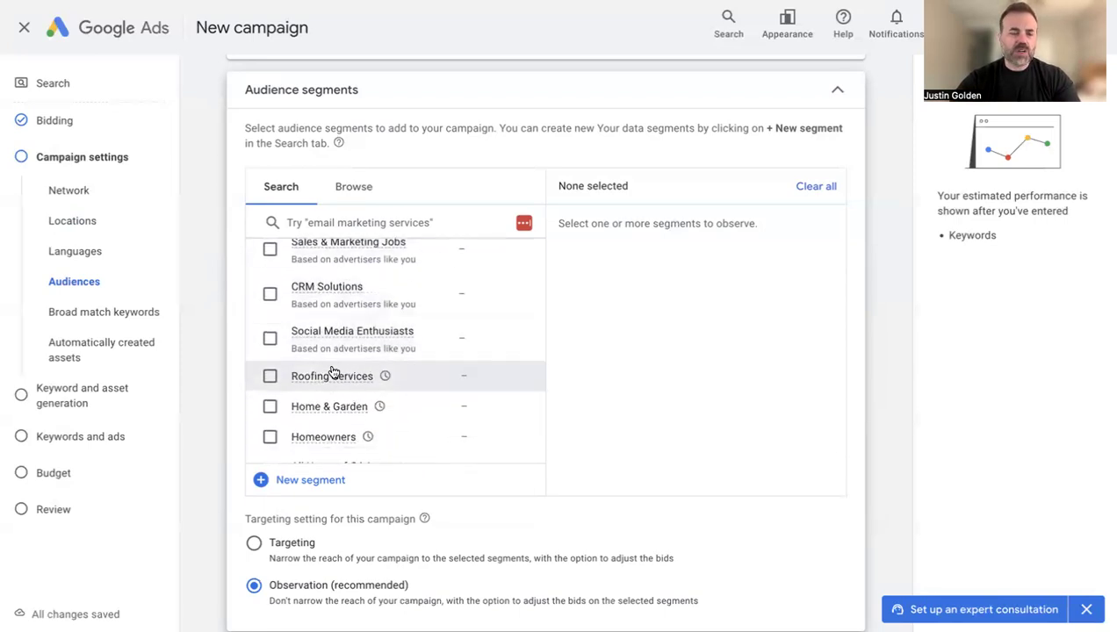
pyautogui.scroll(-2, 330, 372)
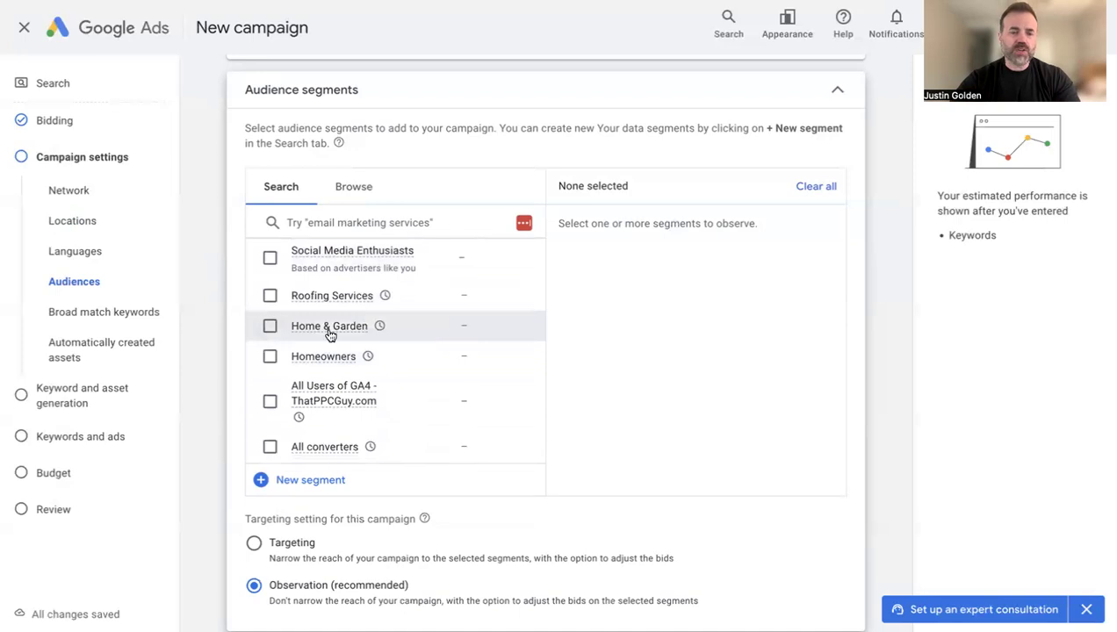
pyautogui.scroll(-2, 327, 375)
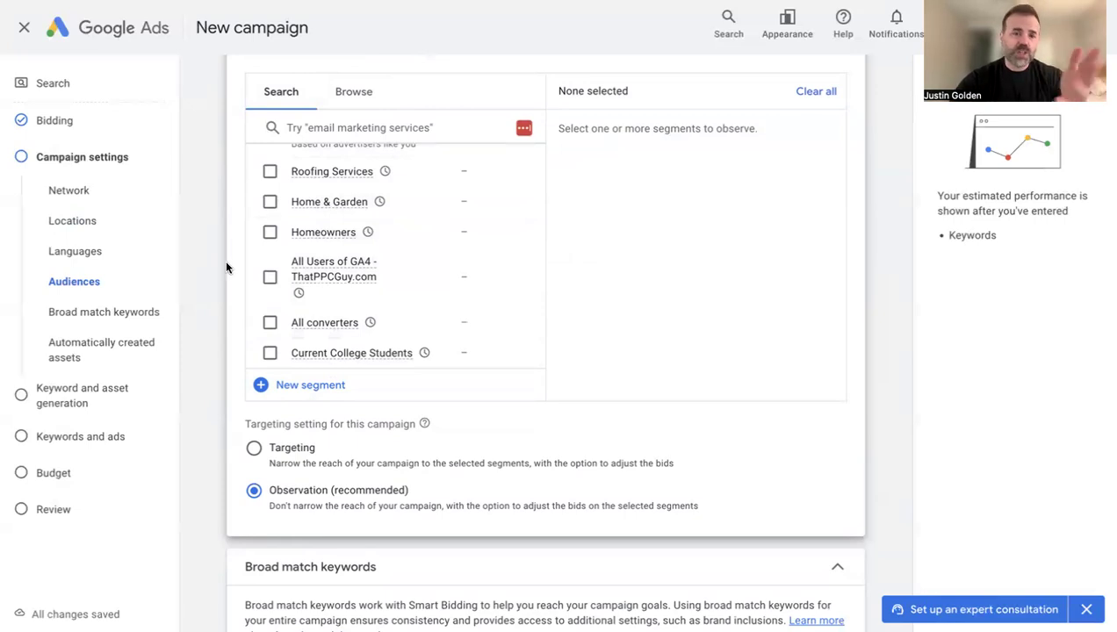
# Finish the campaign settings without selecting audience segments, and skip the AI keyword and asset generation.
pyautogui.scroll(-1, 218, 345)
pyautogui.scroll(-5, 219, 345)
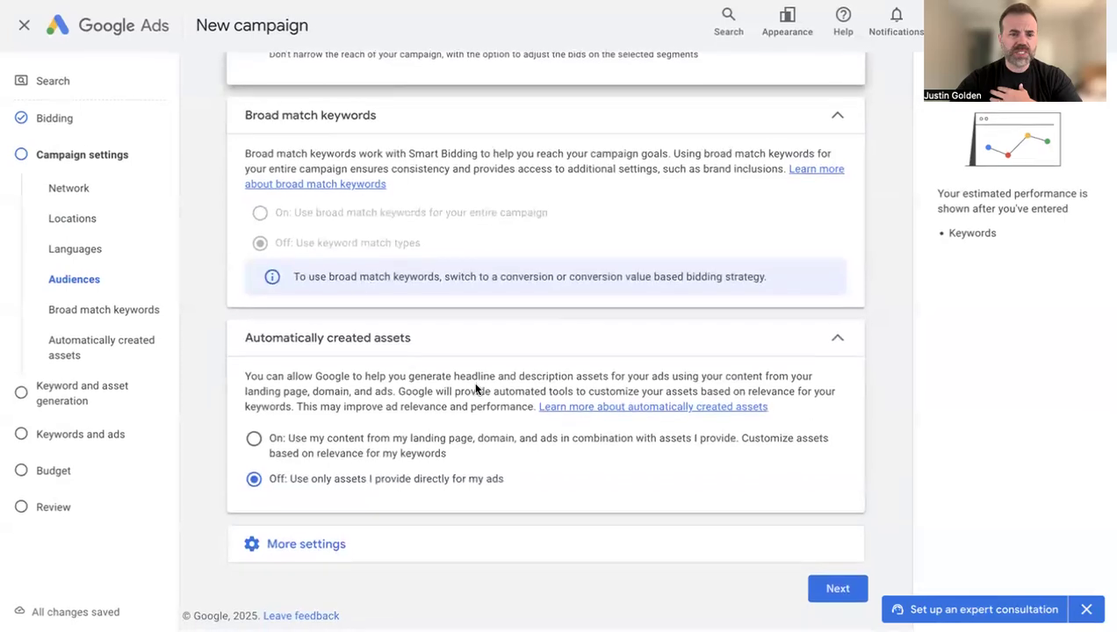
pyautogui.click(837, 591)
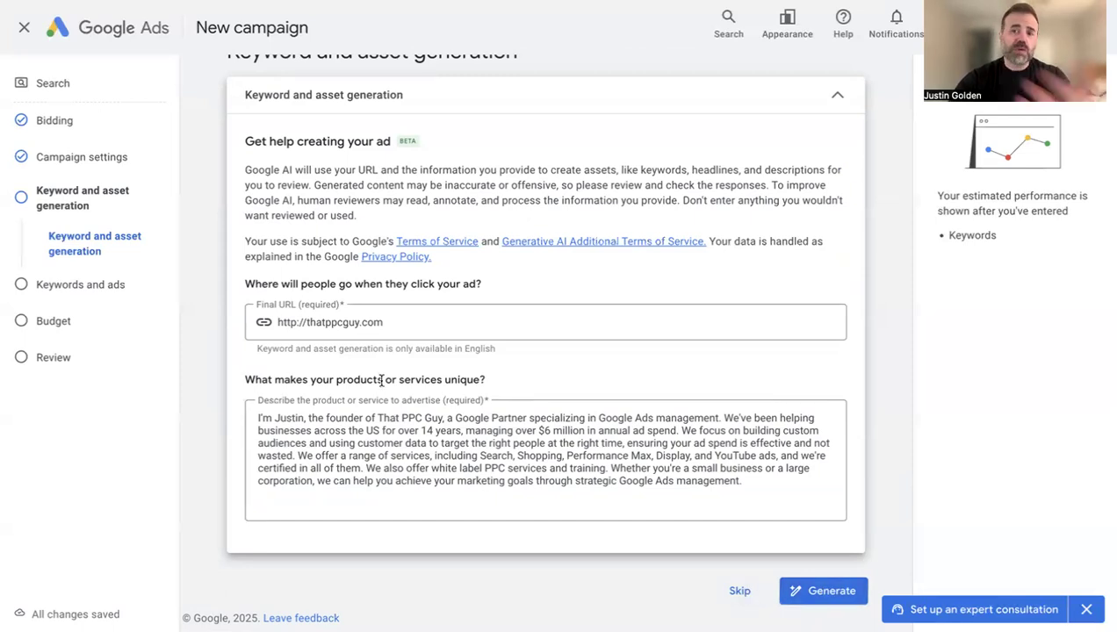
pyautogui.click(739, 591)
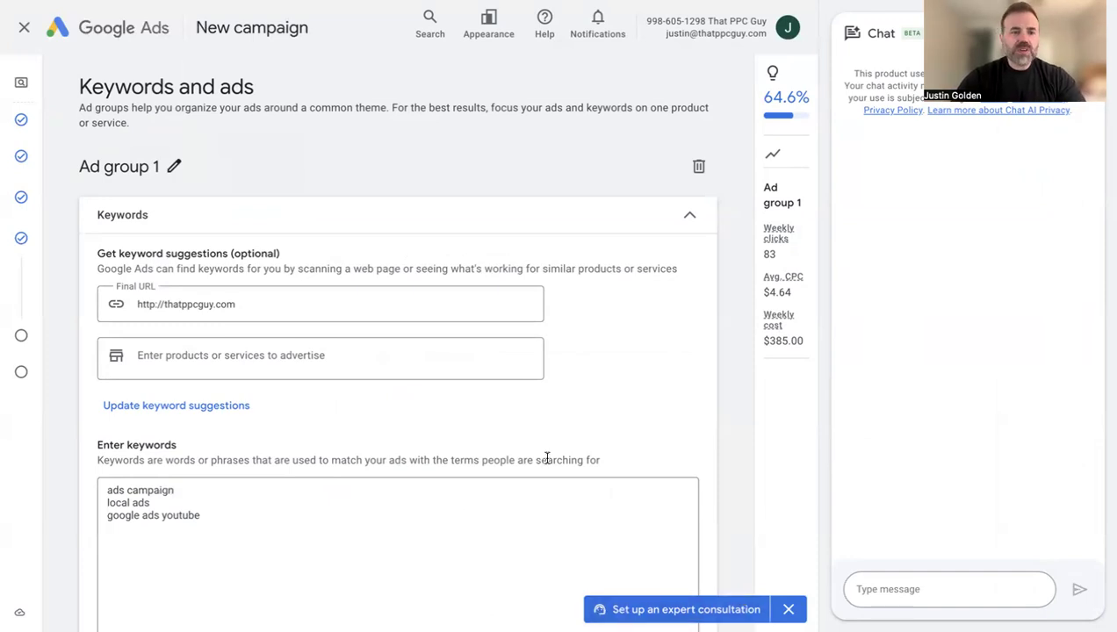
# Clear the prefilled keywords from the keyword list of Ad group 1.
pyautogui.scroll(-2, 544, 458)
pyautogui.click(209, 448)
pyautogui.hotkey('ctrl', 'a')
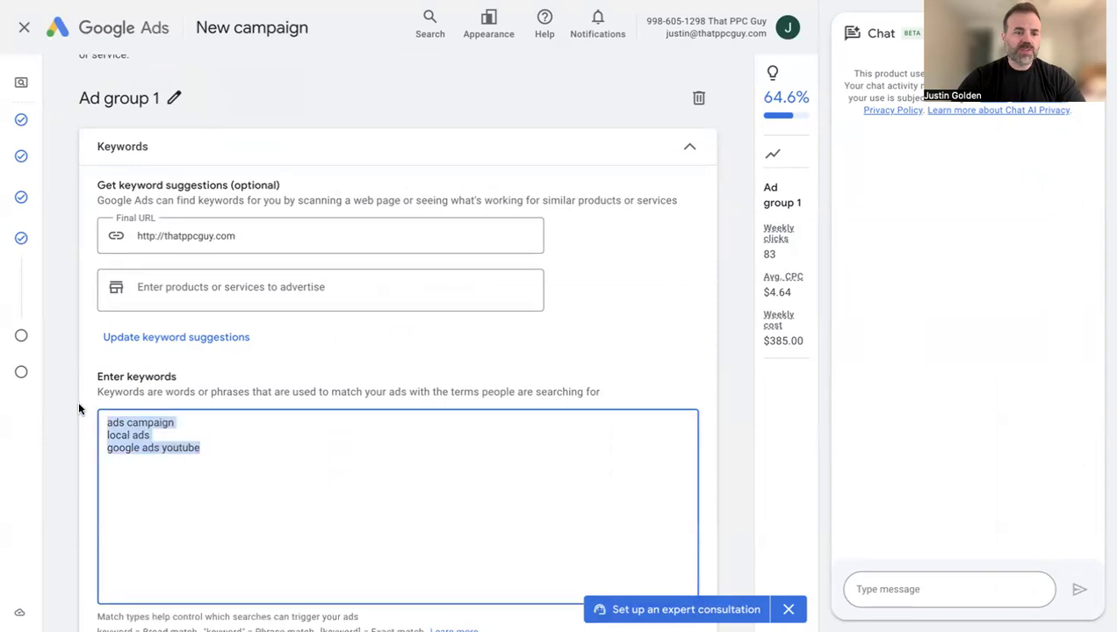
pyautogui.write('den')
pyautogui.press('BackSpace')
pyautogui.press('BackSpace')
pyautogui.press('BackSpace')
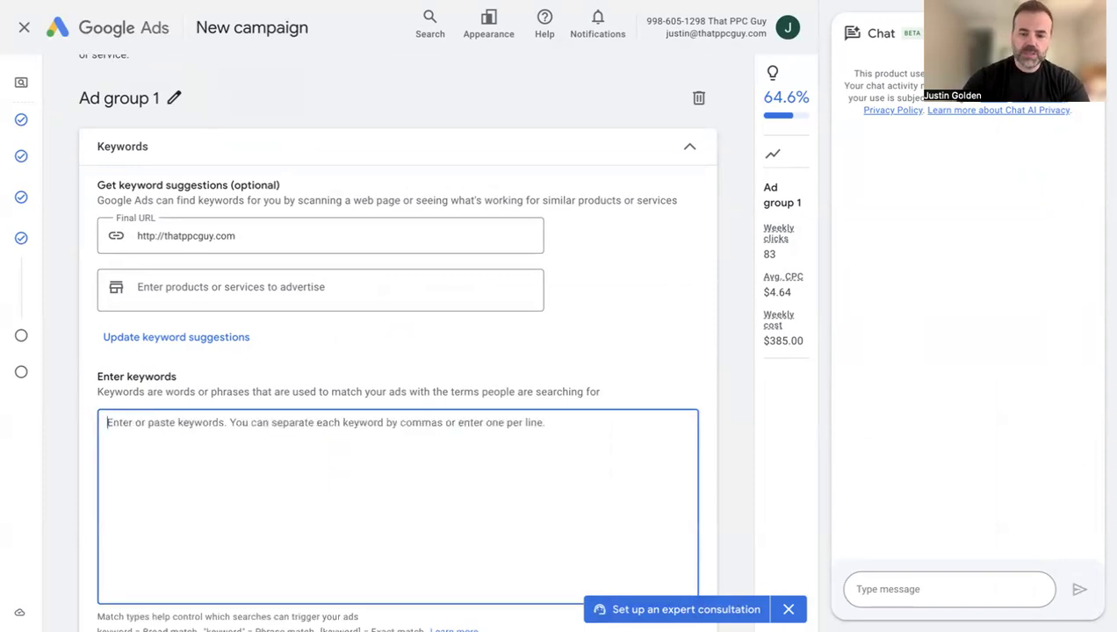
# Enter the phrase-match keywords "dentist near me", "local dentist" and "best dentist in clearwater" for Ad group 1.
pyautogui.write('"dentist near me"')
pyautogui.press('Return')
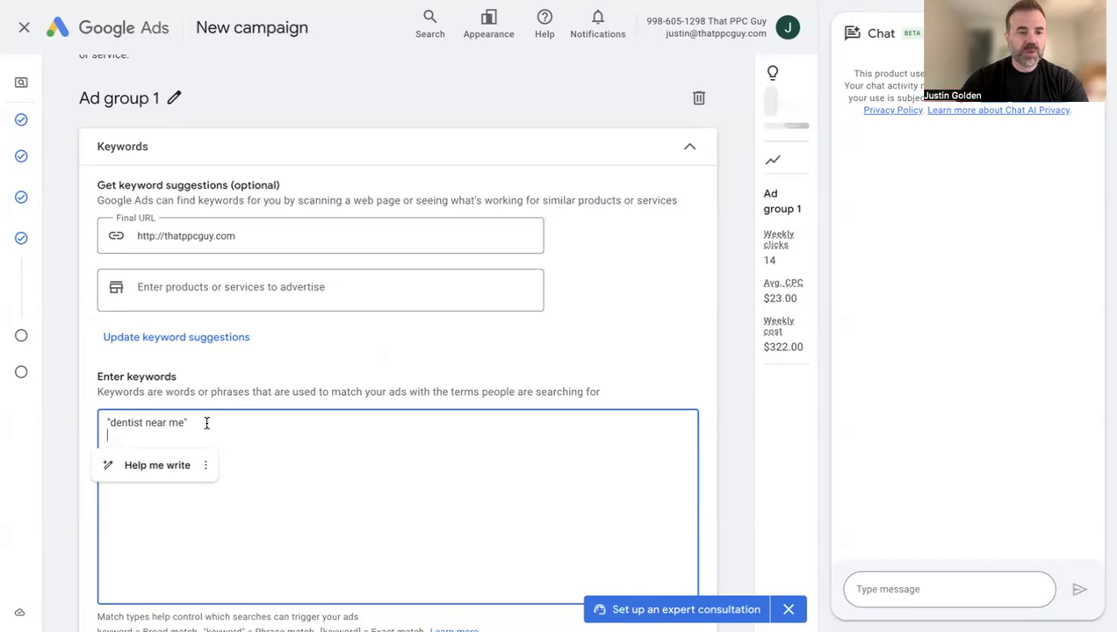
pyautogui.write('"local d')
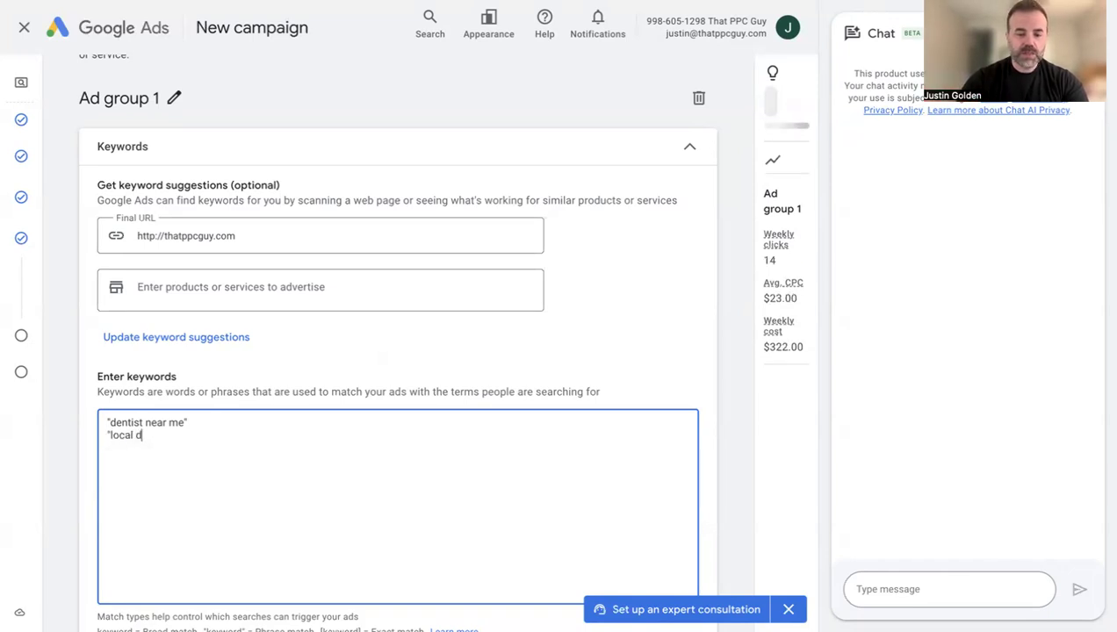
pyautogui.write('entist"')
pyautogui.press('Return')
pyautogui.write('"')
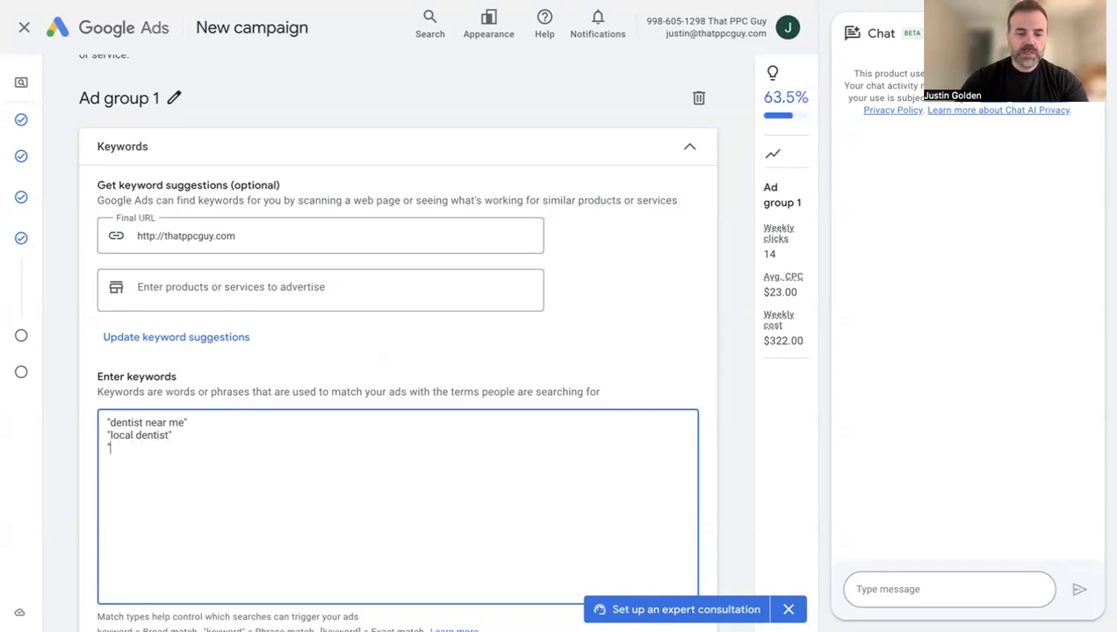
pyautogui.write('best dentist ')
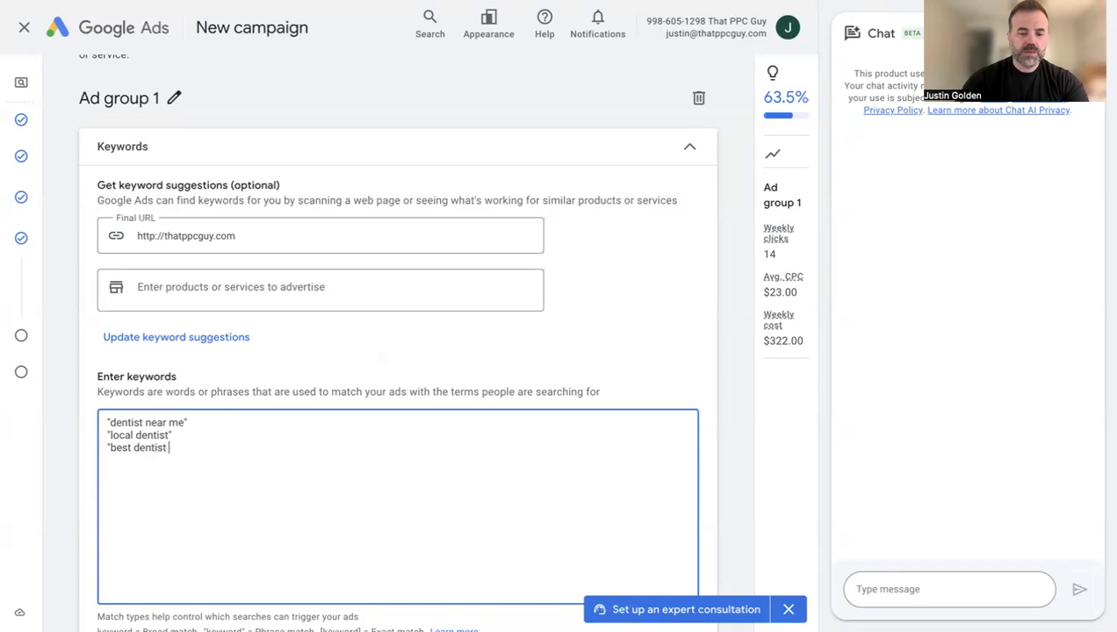
pyautogui.write('in clearwater"')
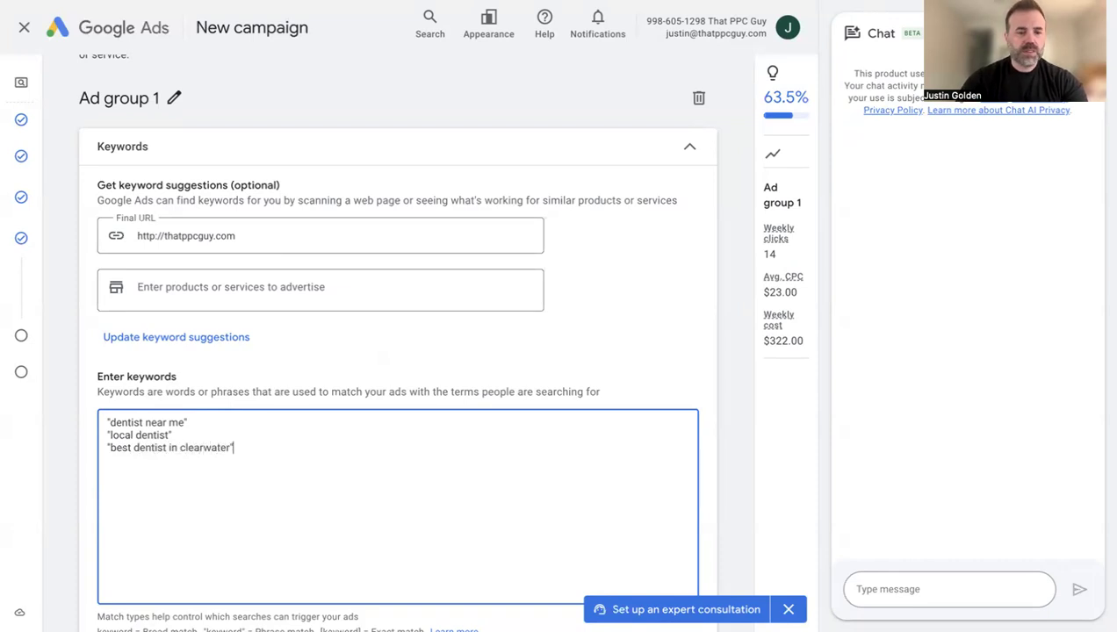
pyautogui.press('Return')
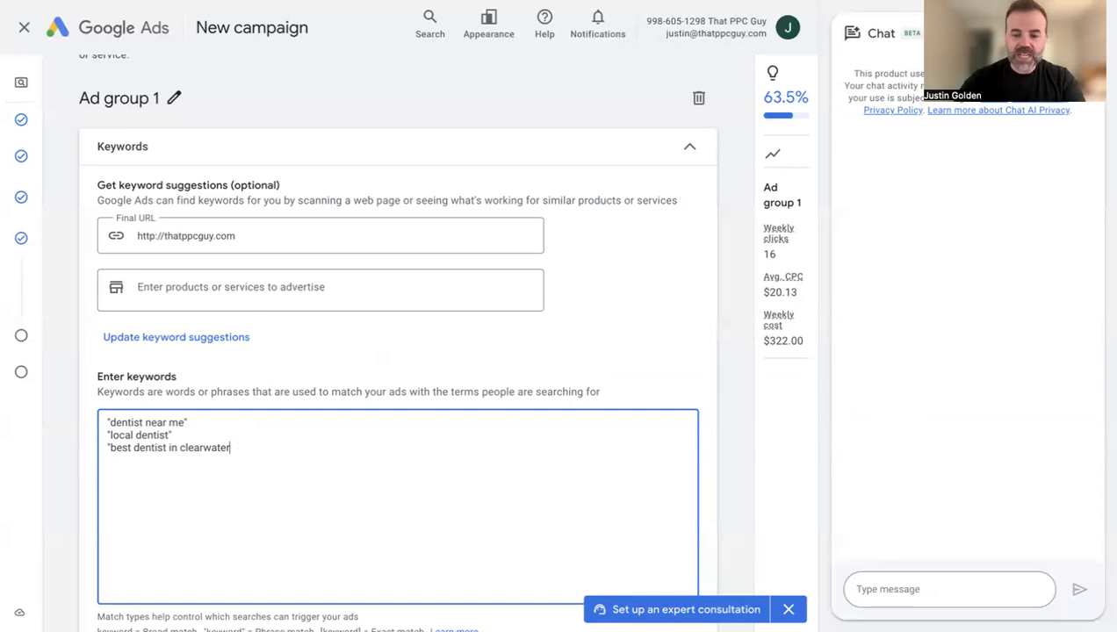
# Change the keyword best dentist in clearwater to exact match by enclosing it in square brackets.
pyautogui.click(111, 449)
pyautogui.press('BackSpace')
pyautogui.write('[')
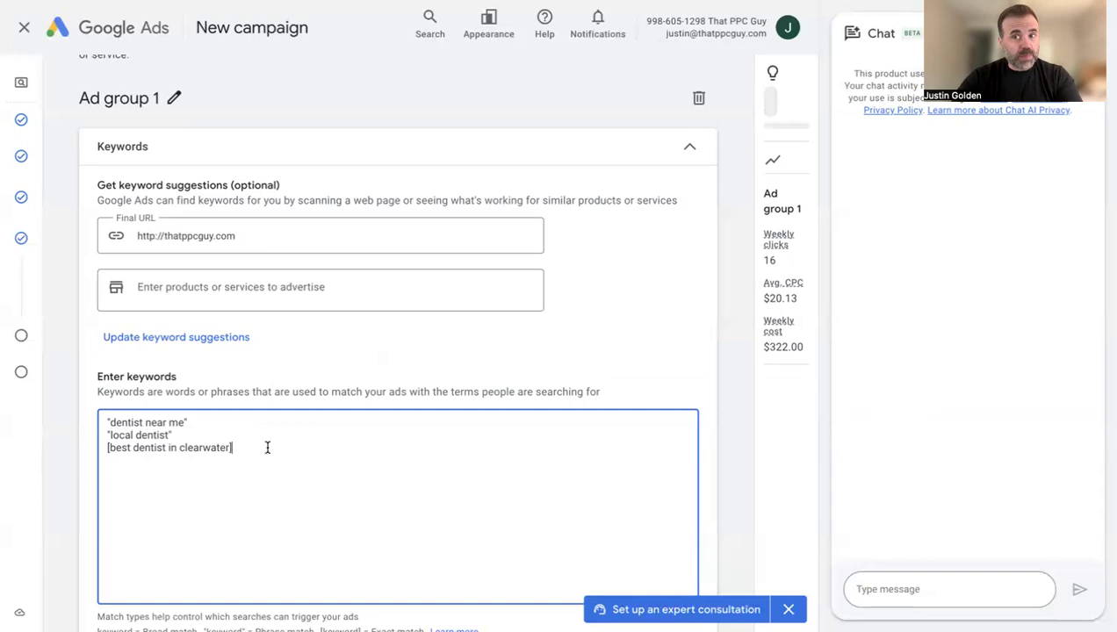
# Try the keyword best dentist in clearwater as broad match without enclosing characters, and restore its phrase-match quotation marks.
pyautogui.click(233, 448)
pyautogui.press('BackSpace')
pyautogui.click(109, 447)
pyautogui.press('BackSpace')
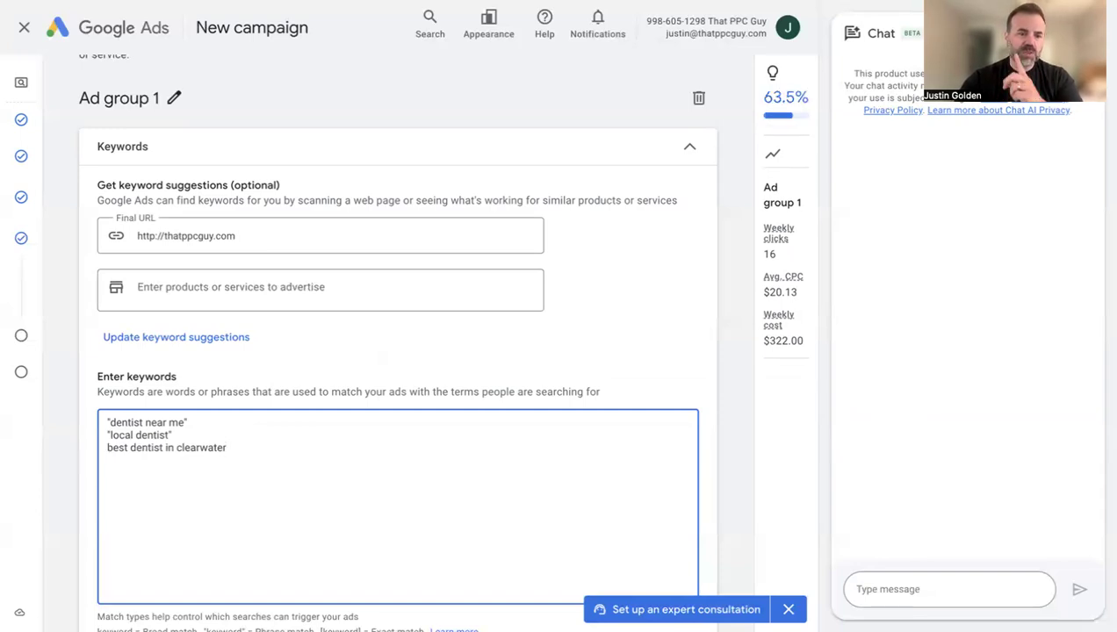
pyautogui.write('"')
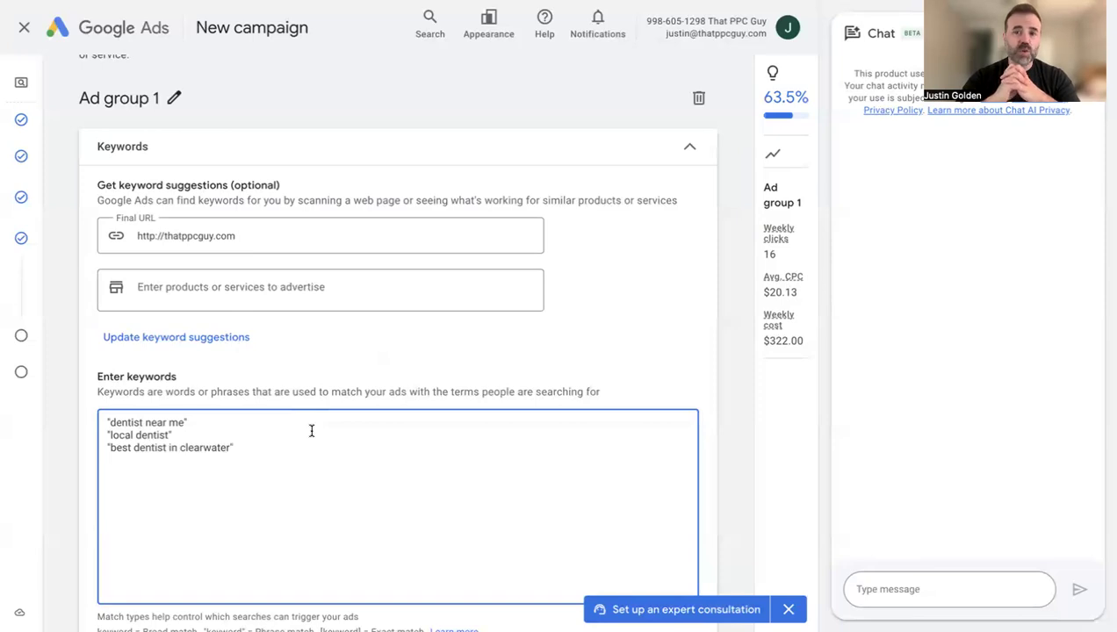
# Replace the first headline of the ad with "Local Dentist".
pyautogui.scroll(-5, 311, 430)
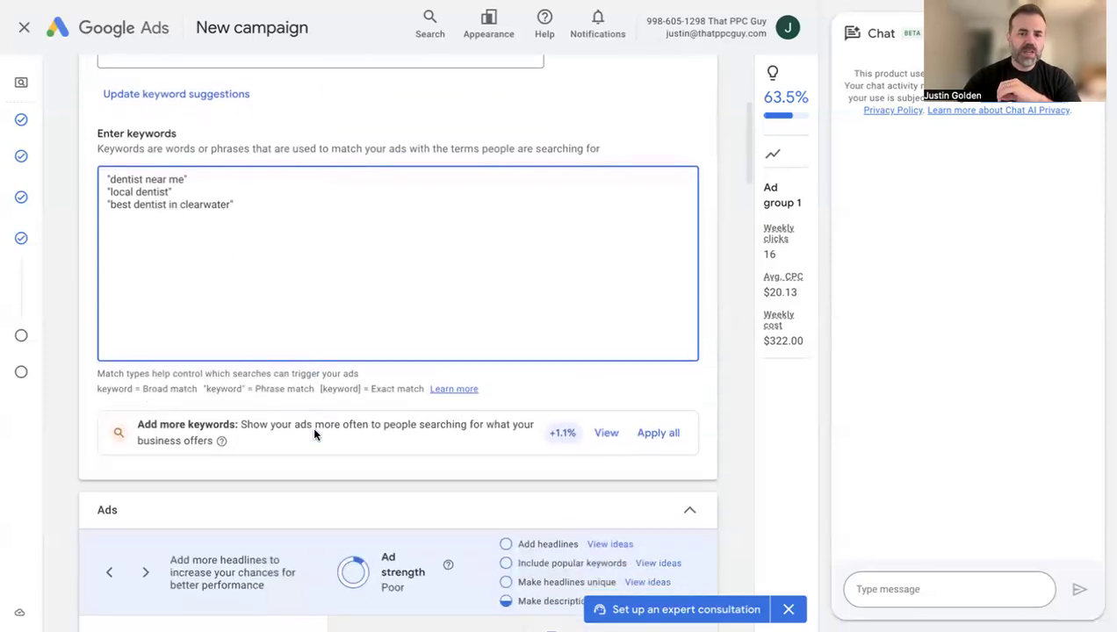
pyautogui.scroll(-5, 516, 443)
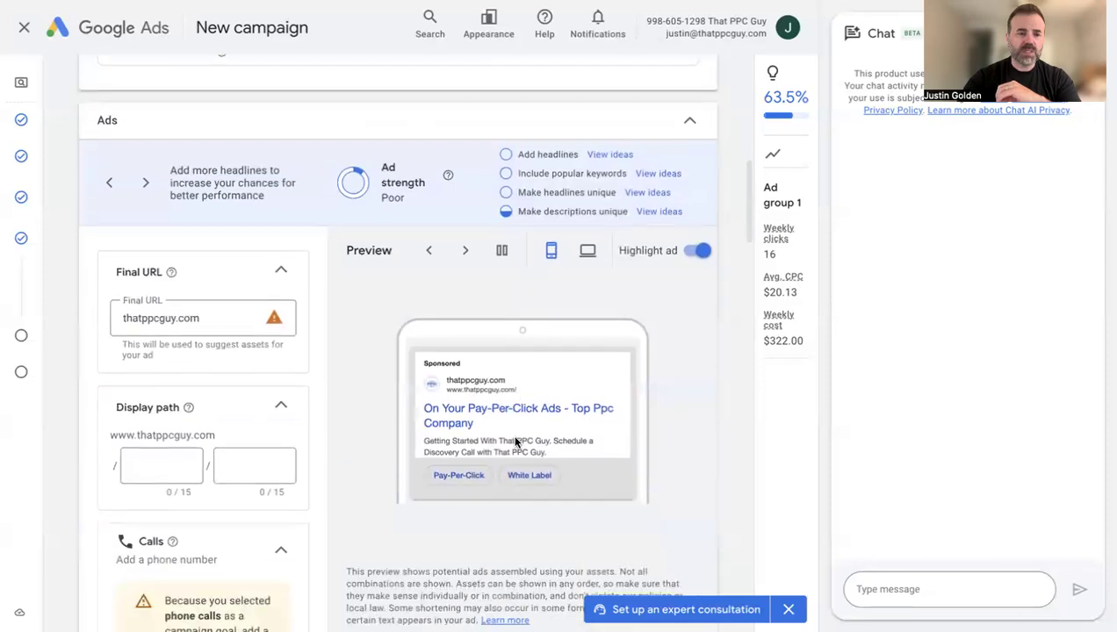
pyautogui.scroll(-5, 173, 283)
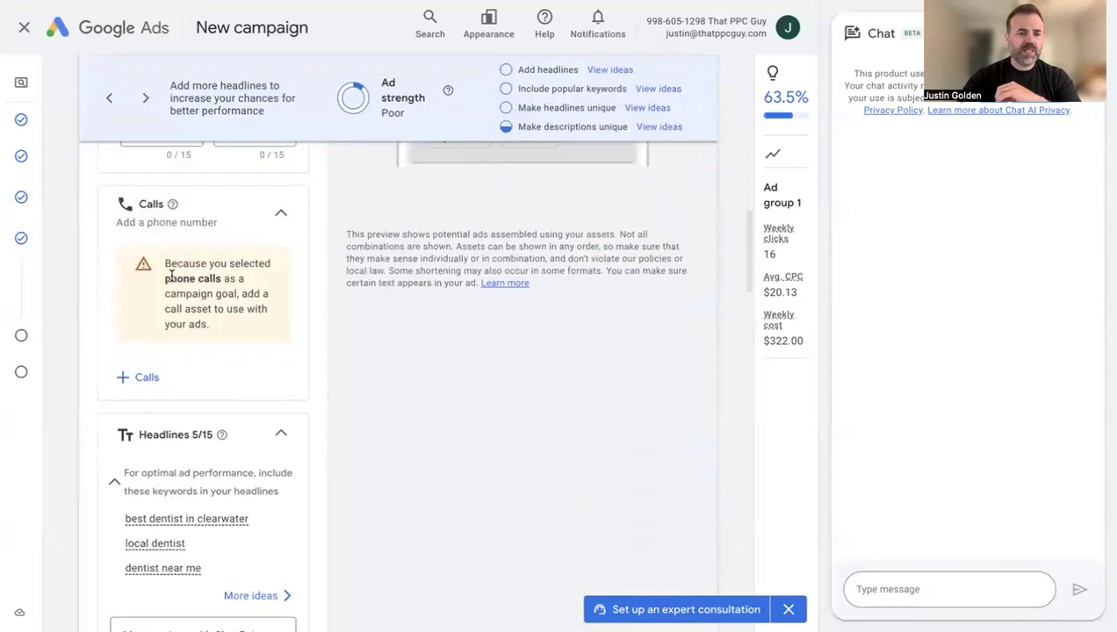
pyautogui.scroll(-2, 363, 325)
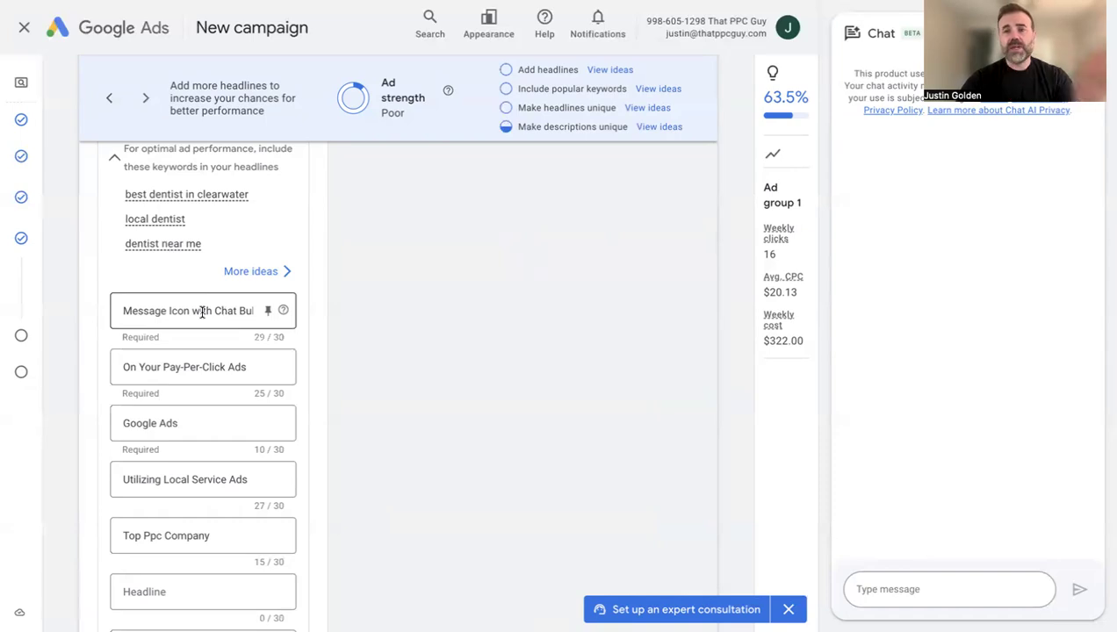
pyautogui.click(202, 311)
pyautogui.hotkey('ctrl', 'a')
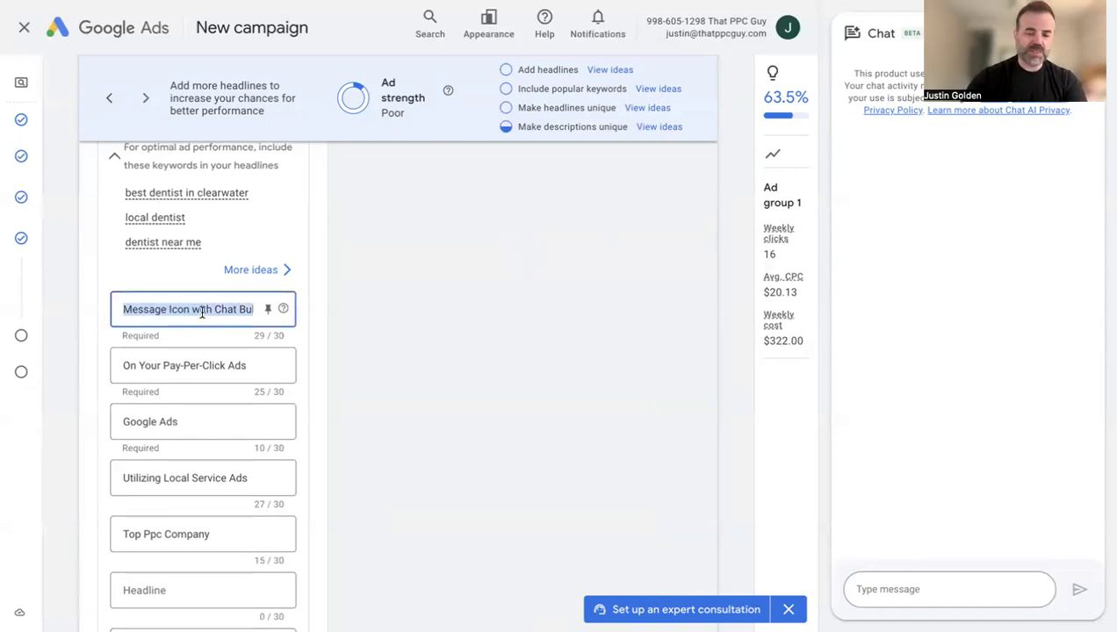
pyautogui.write('Lcal Dentist')
pyautogui.click(128, 309)
pyautogui.write('o')
# Replace the second headline with "Located In Clearwater, FL".
pyautogui.tripleClick(145, 362)
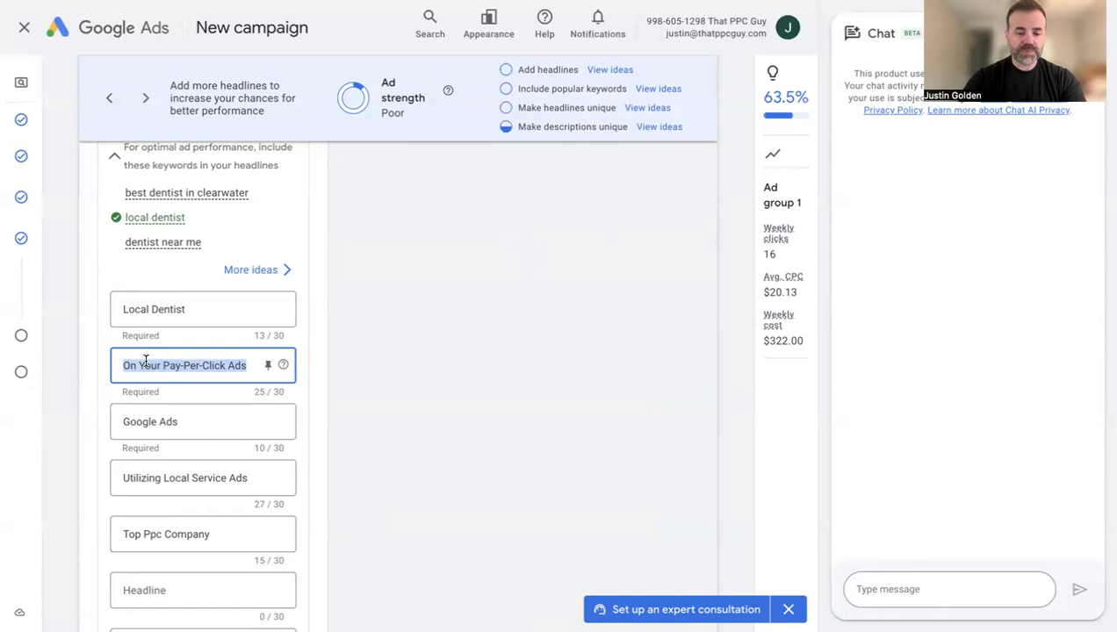
pyautogui.write('Located In')
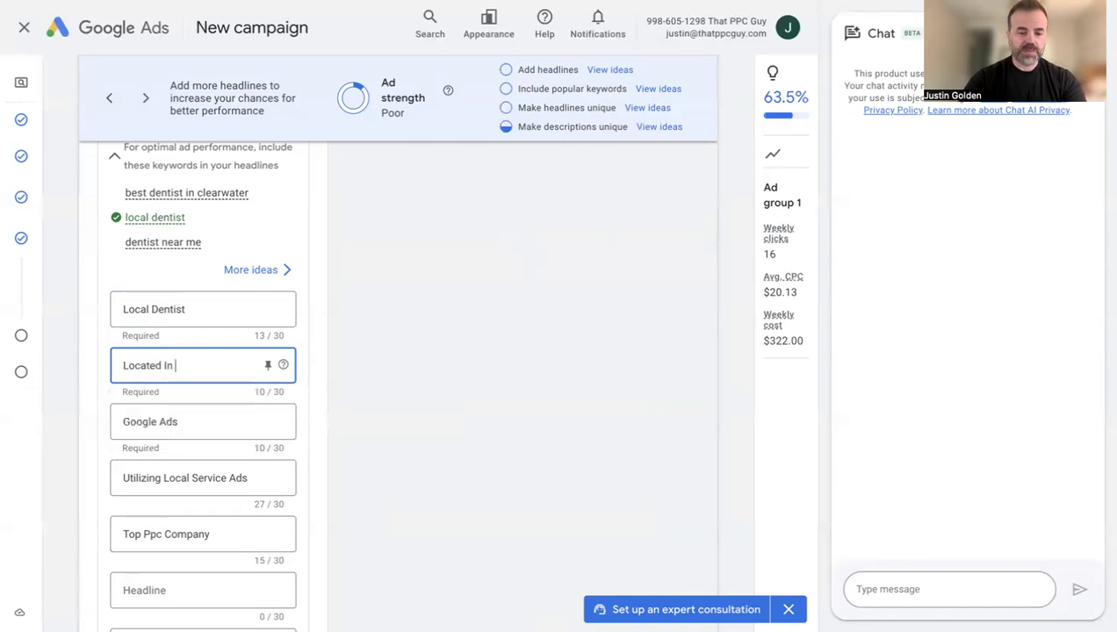
pyautogui.write(' Clearwate')
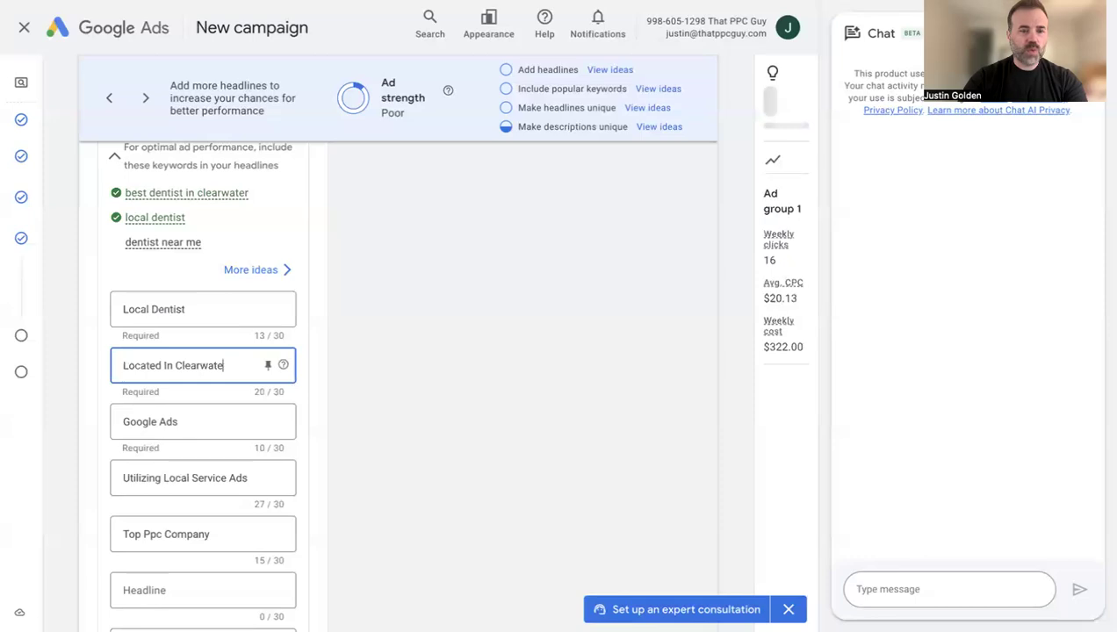
pyautogui.write('r, FL')
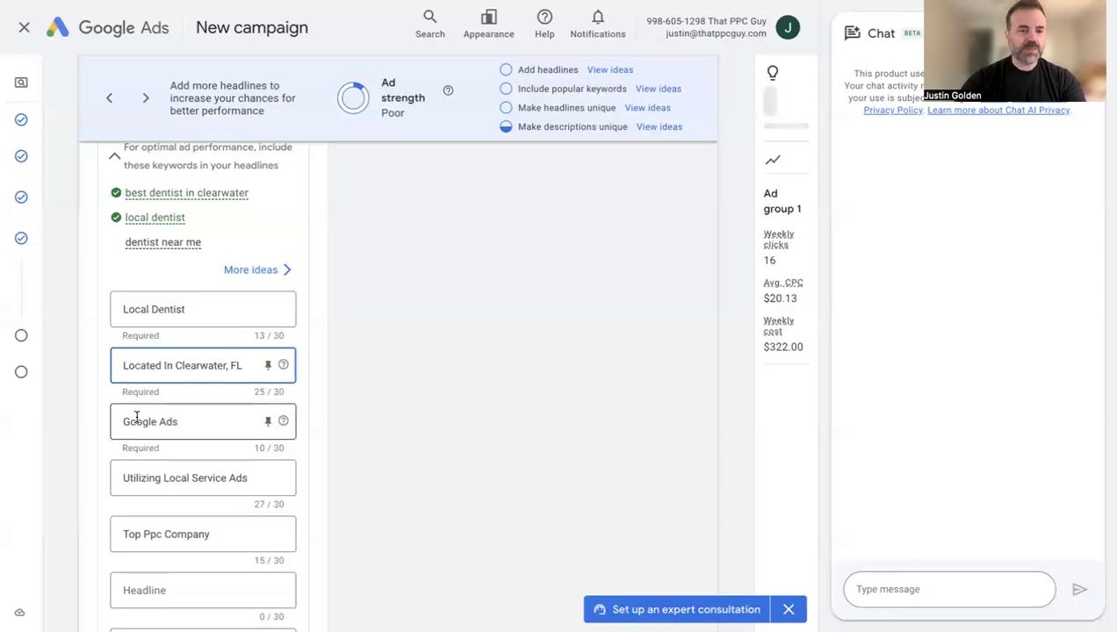
# Replace the third headline with "Schedule Online".
pyautogui.tripleClick(125, 420)
pyautogui.write('Schdu')
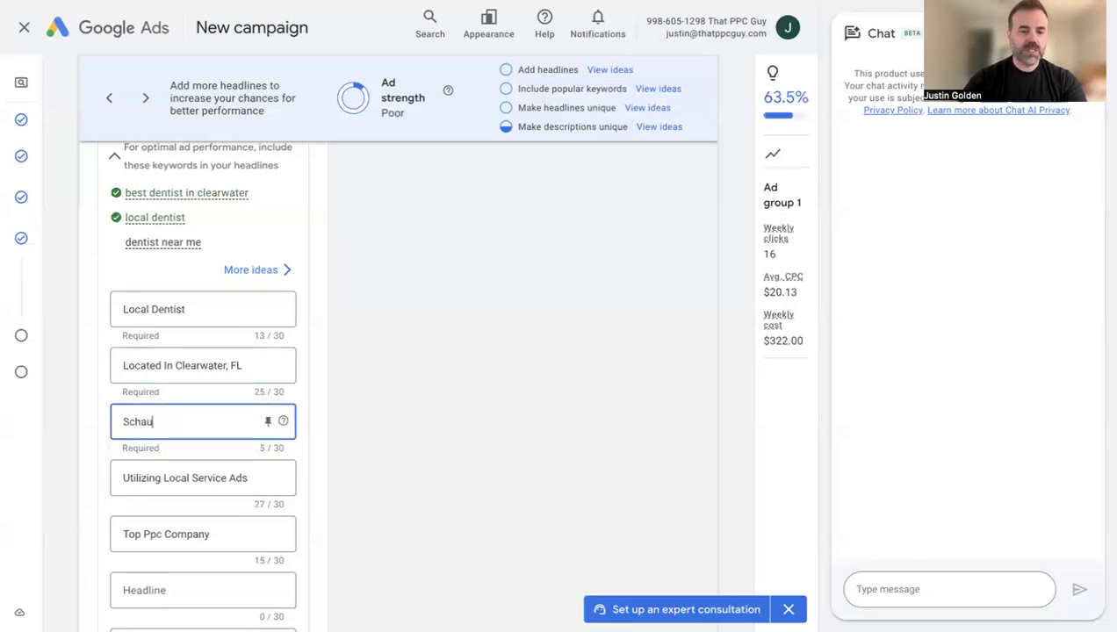
pyautogui.press('BackSpace')
pyautogui.press('BackSpace')
pyautogui.write('edule O')
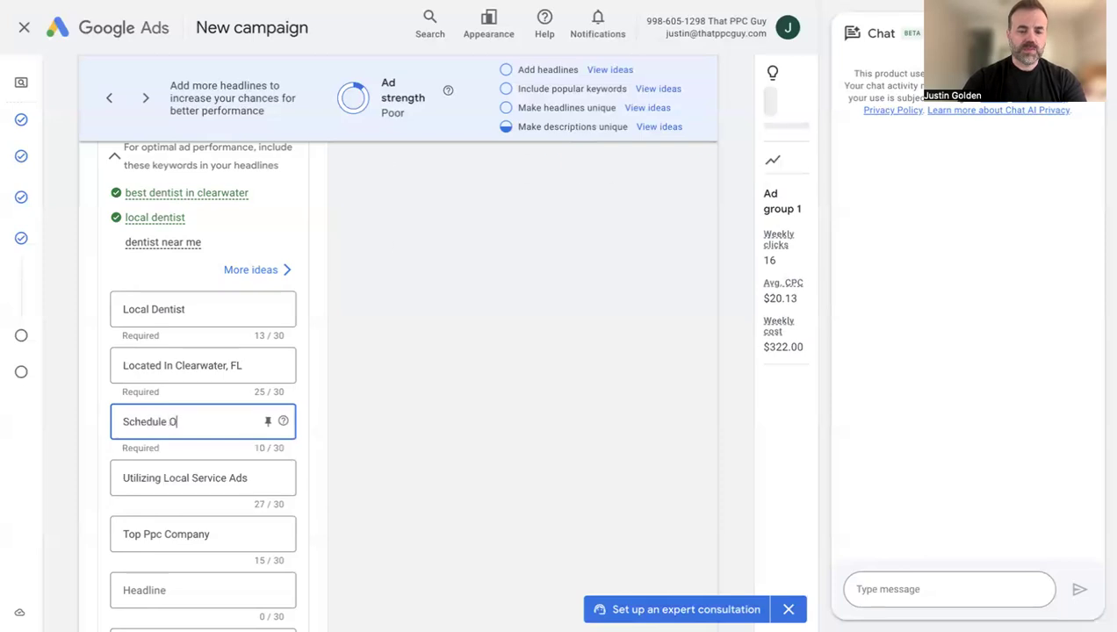
pyautogui.write('nline')
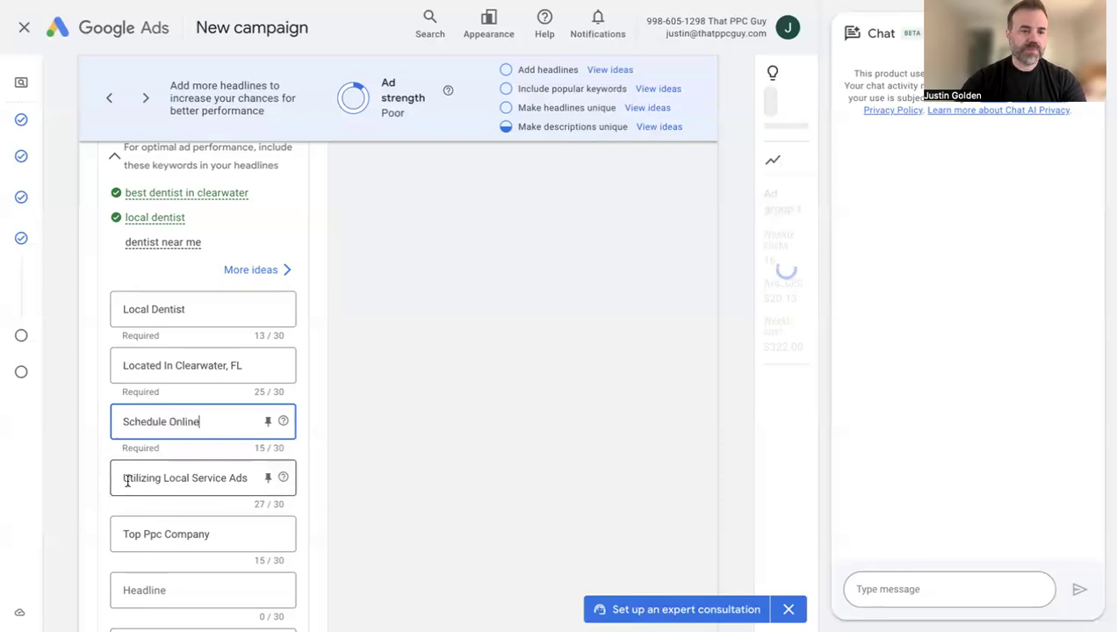
# Replace the fourth headline with "Most Insurance Accepted".
pyautogui.tripleClick(146, 479)
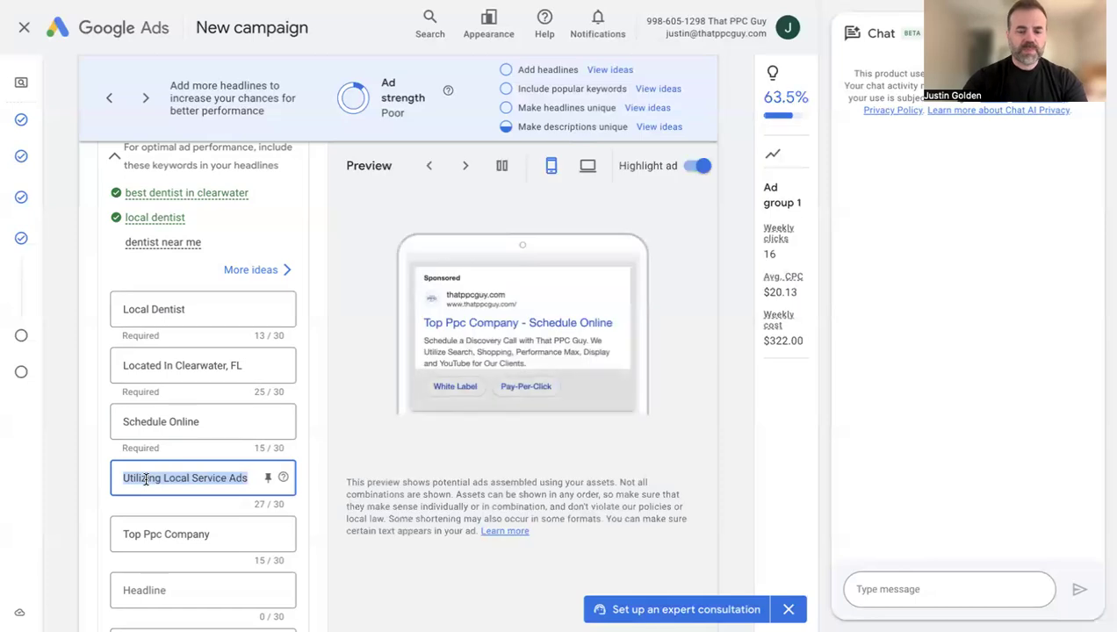
pyautogui.press('BackSpace')
pyautogui.write('Most')
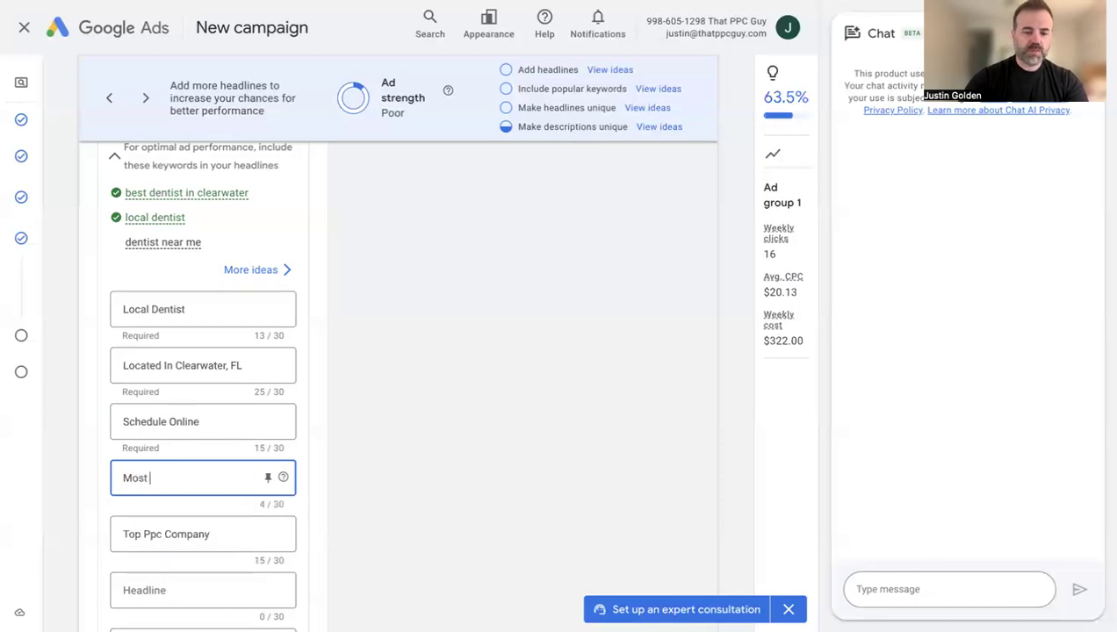
pyautogui.write(' Insurance A')
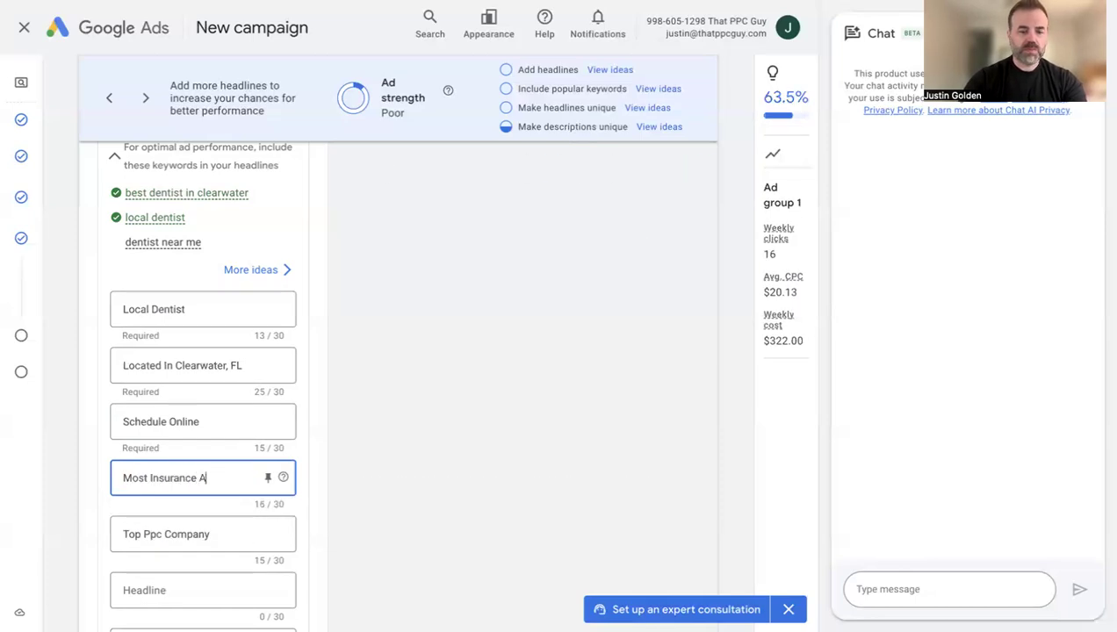
pyautogui.write('ccepted')
# Replace the fifth headline with "Serving Clearwater fro 5 yrs" and fill the empty sixth headline with "Best Dental Practice".
pyautogui.tripleClick(149, 533)
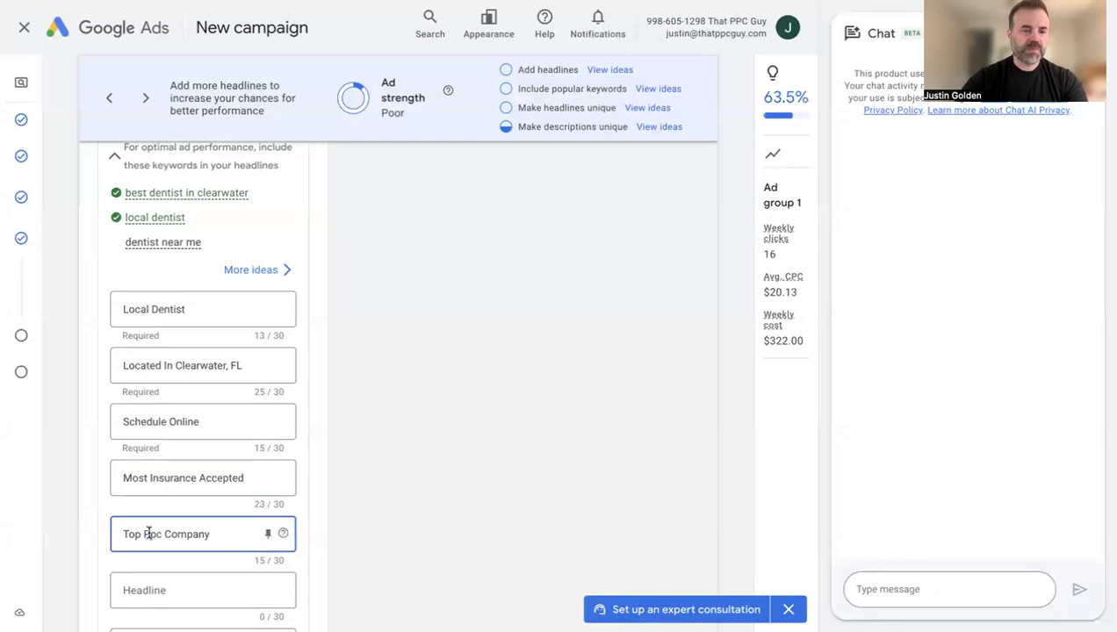
pyautogui.write('In')
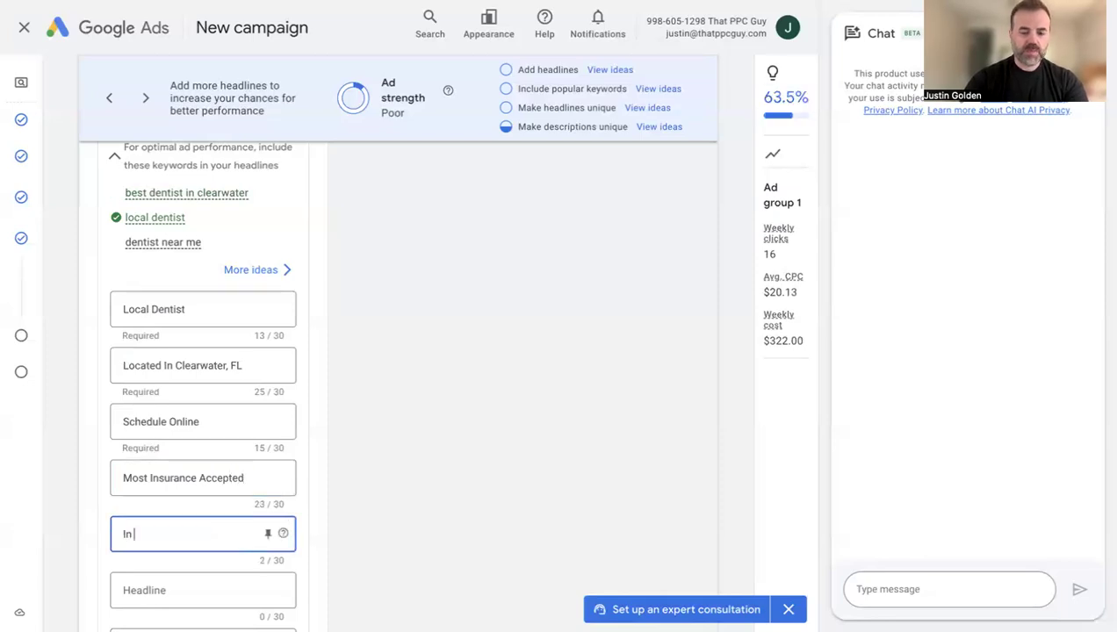
pyautogui.press('BackSpace')
pyautogui.press('BackSpace')
pyautogui.write('Serv')
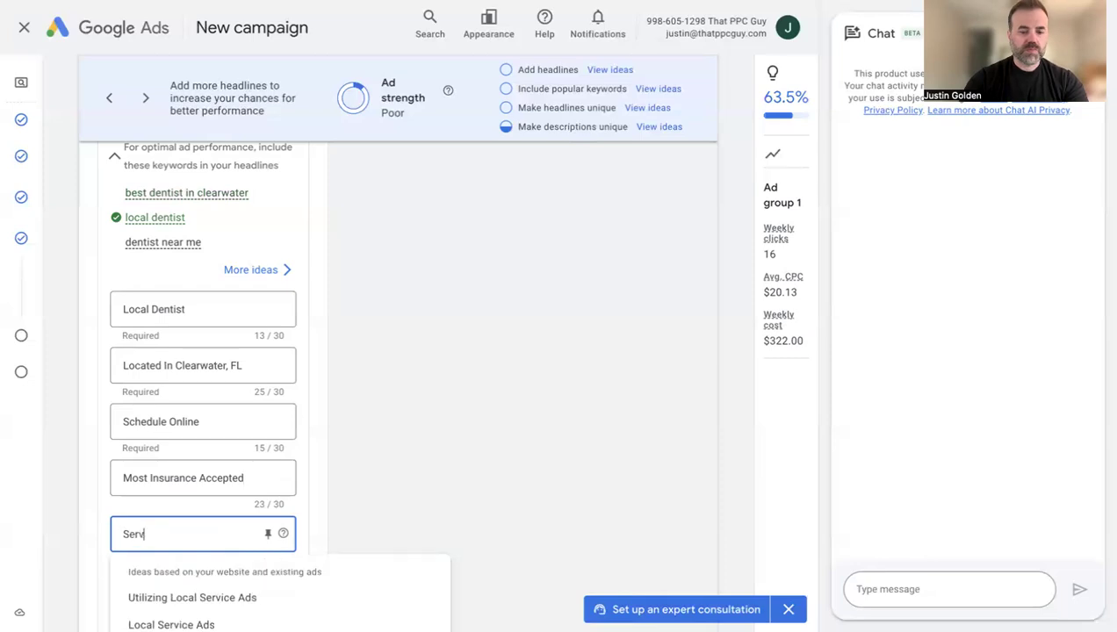
pyautogui.write('ing CLea')
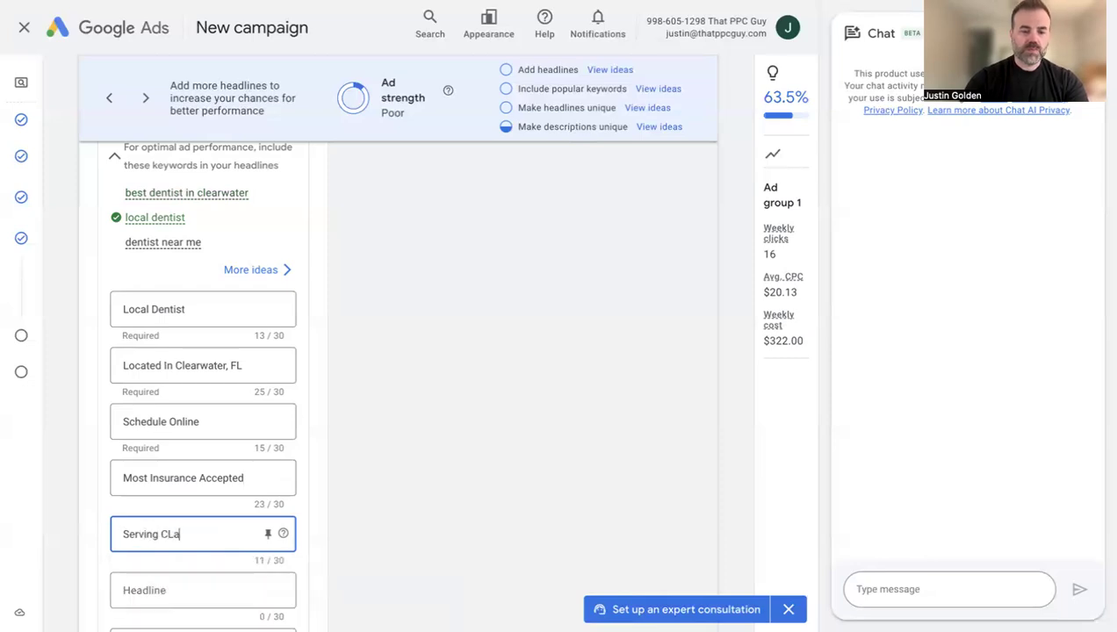
pyautogui.press('BackSpace')
pyautogui.press('BackSpace')
pyautogui.press('BackSpace')
pyautogui.write('learwater fro 5 yrs')
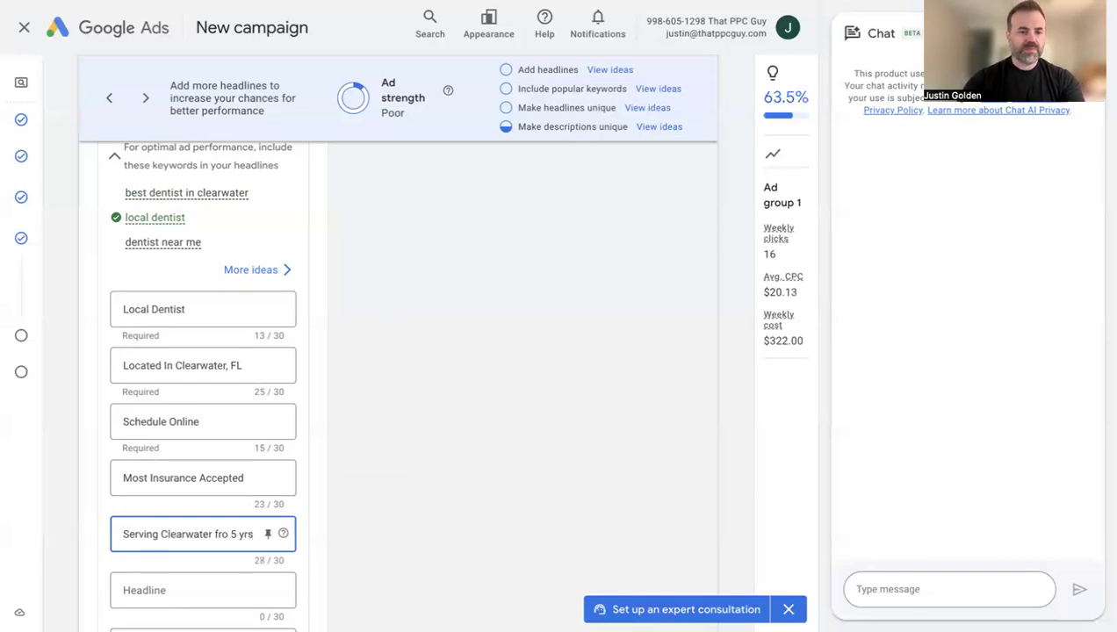
pyautogui.click(143, 584)
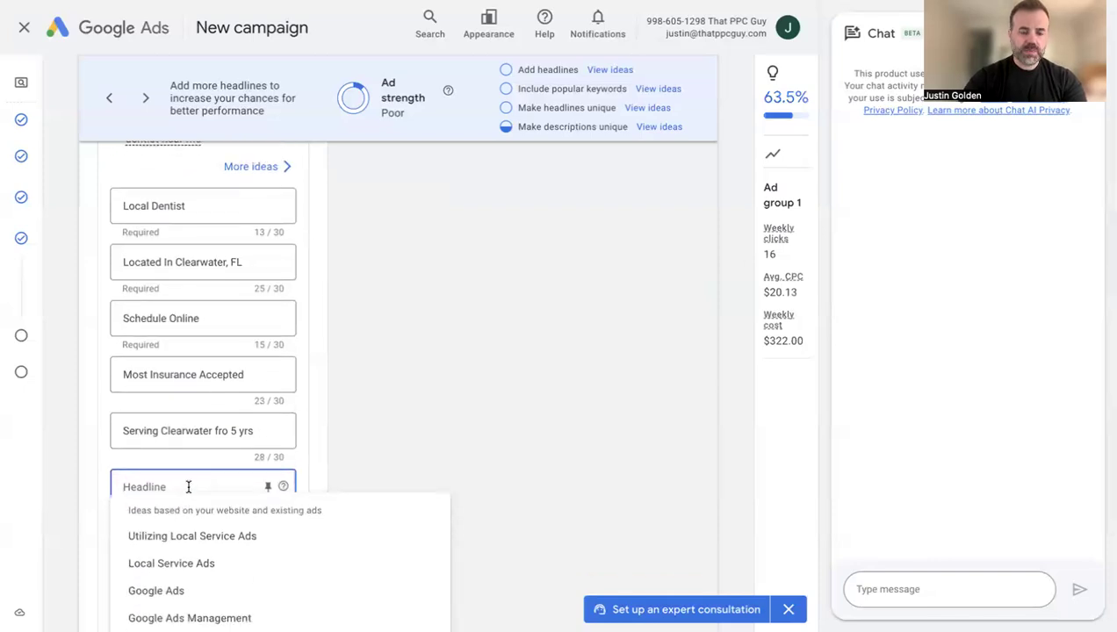
pyautogui.write('Best Dental Practice')
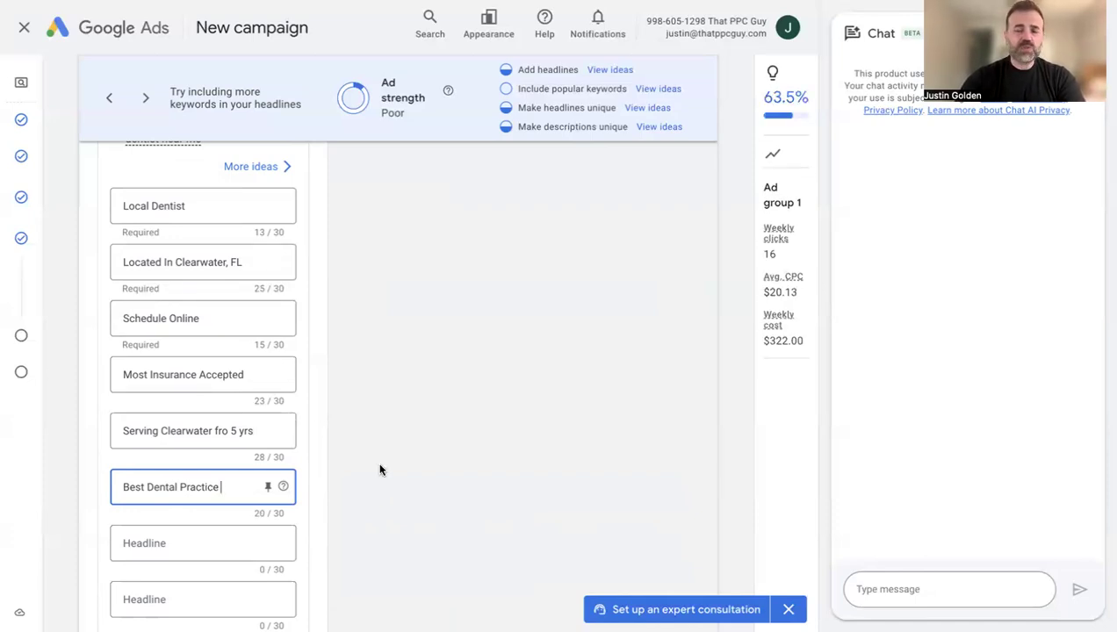
# Enter "Teeth Whitening, Implants" as the seventh headline, leaving out any "& More" ending.
pyautogui.scroll(-1, 379, 470)
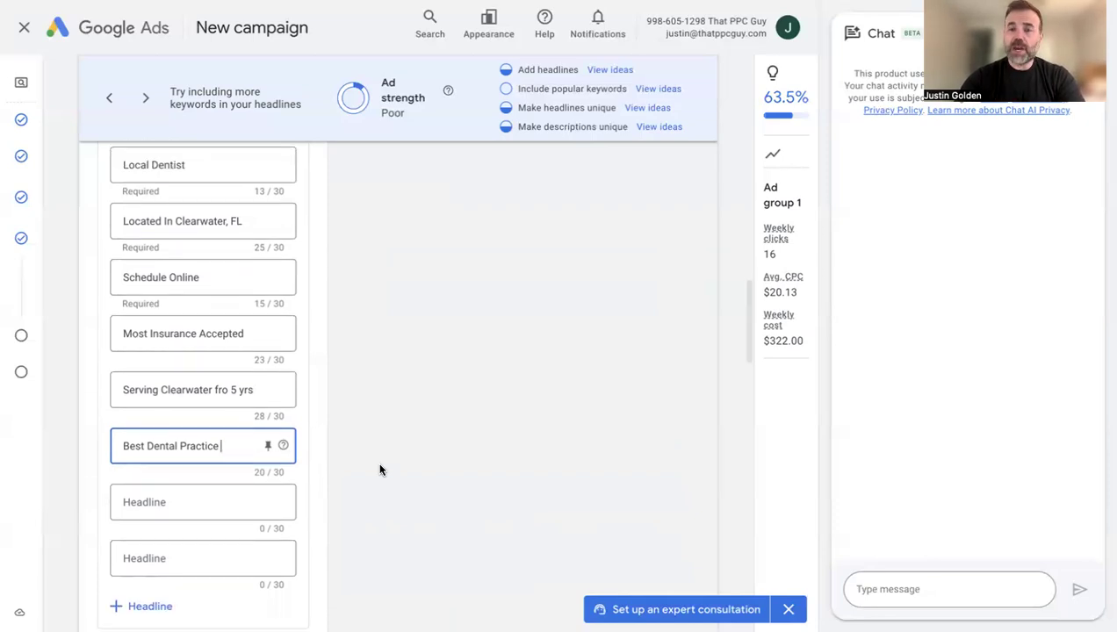
pyautogui.click(202, 464)
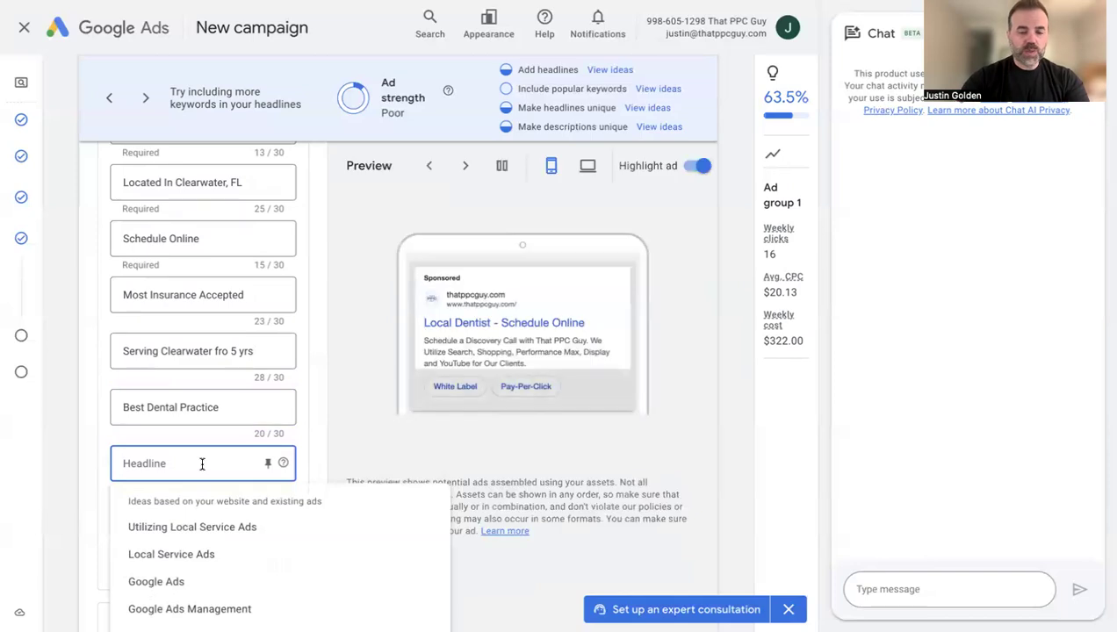
pyautogui.write('Teeth Whi')
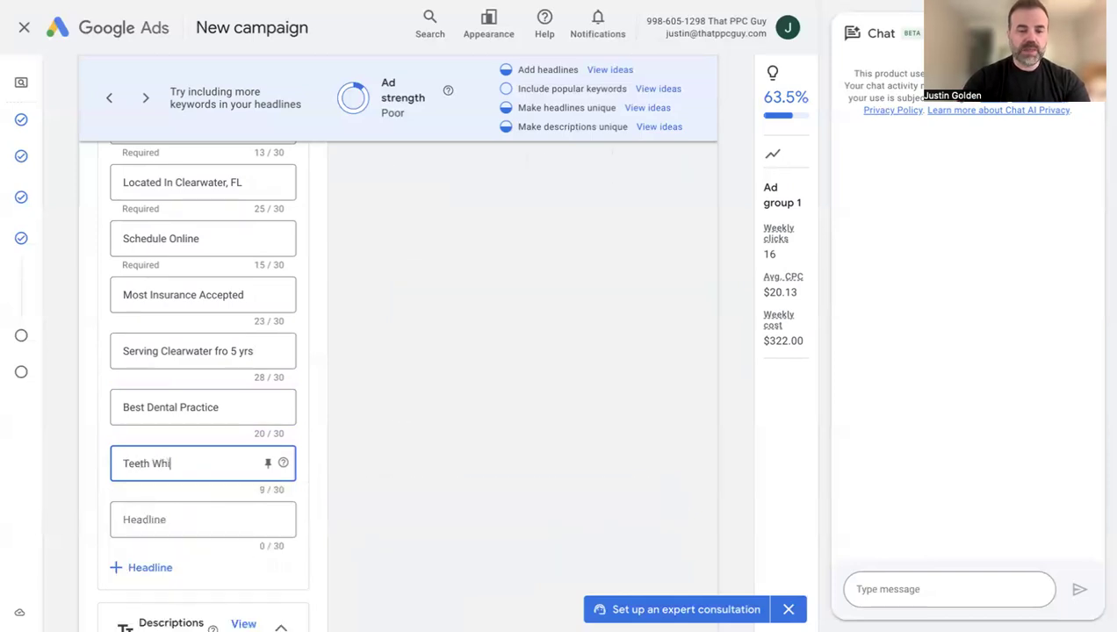
pyautogui.write('tening')
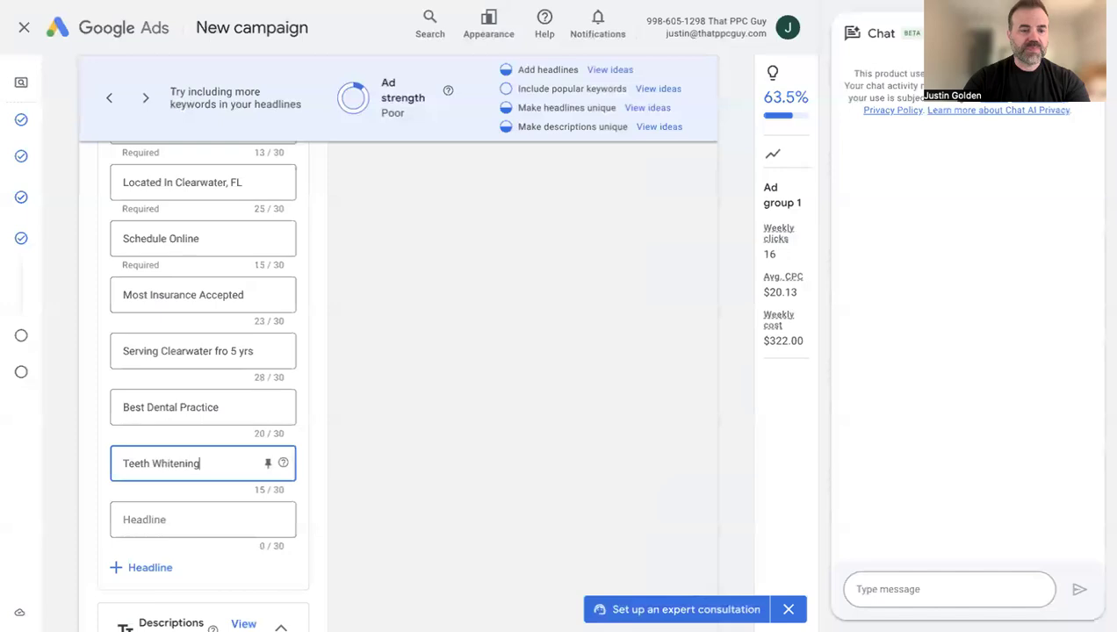
pyautogui.write(', Implant')
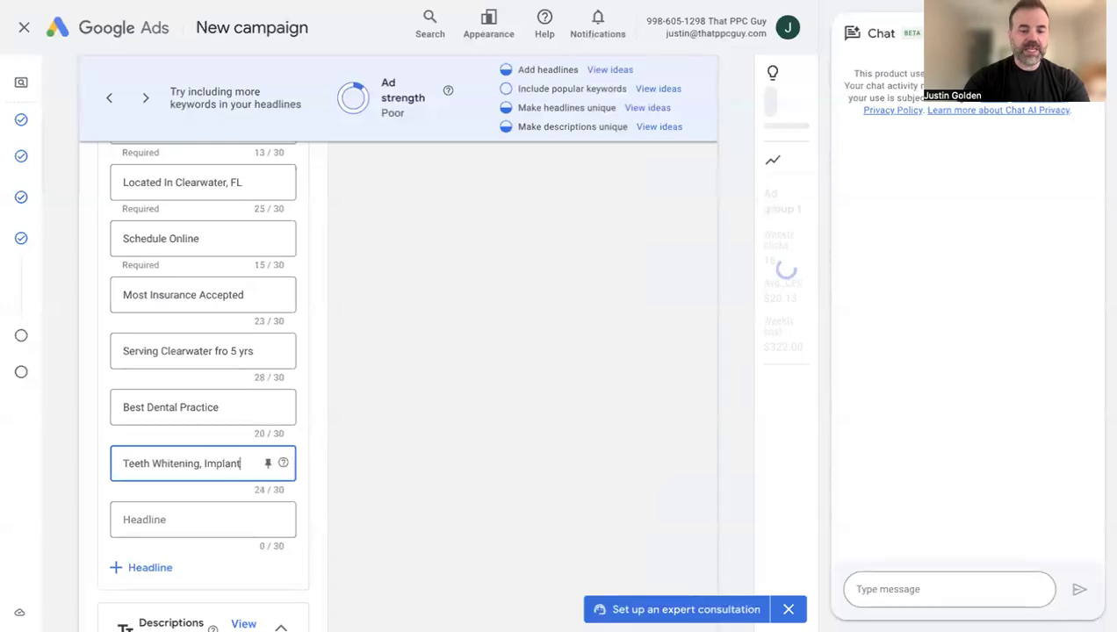
pyautogui.write('s,  and more')
pyautogui.press('BackSpace')
pyautogui.press('BackSpace')
pyautogui.press('BackSpace')
pyautogui.press('BackSpace')
pyautogui.press('BackSpace')
pyautogui.press('BackSpace')
pyautogui.press('BackSpace')
pyautogui.press('BackSpace')
pyautogui.press('BackSpace')
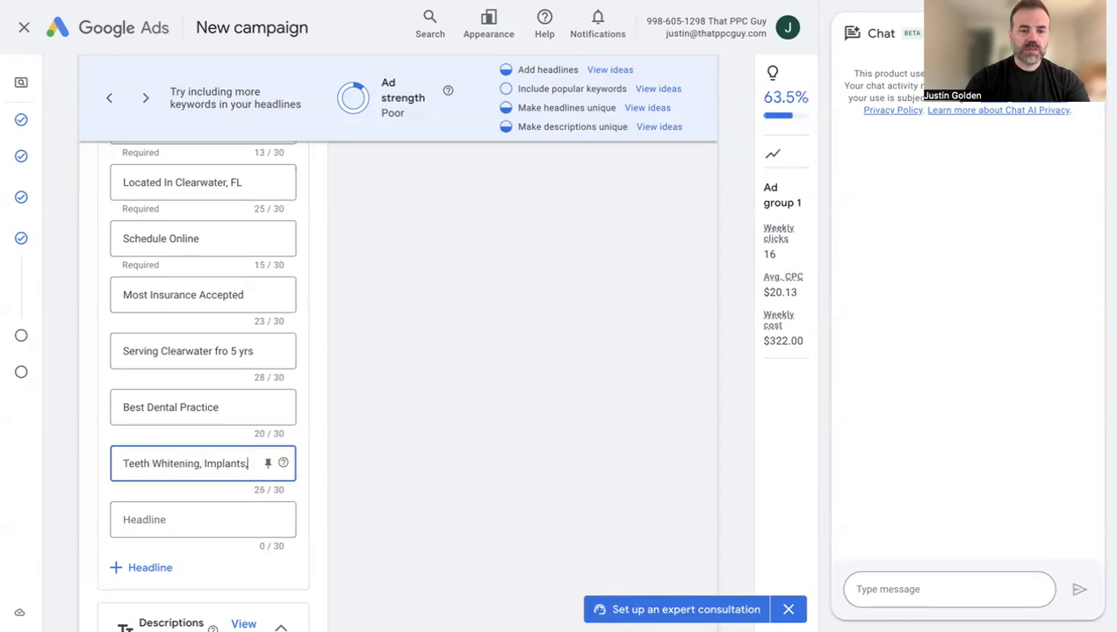
pyautogui.write('& More')
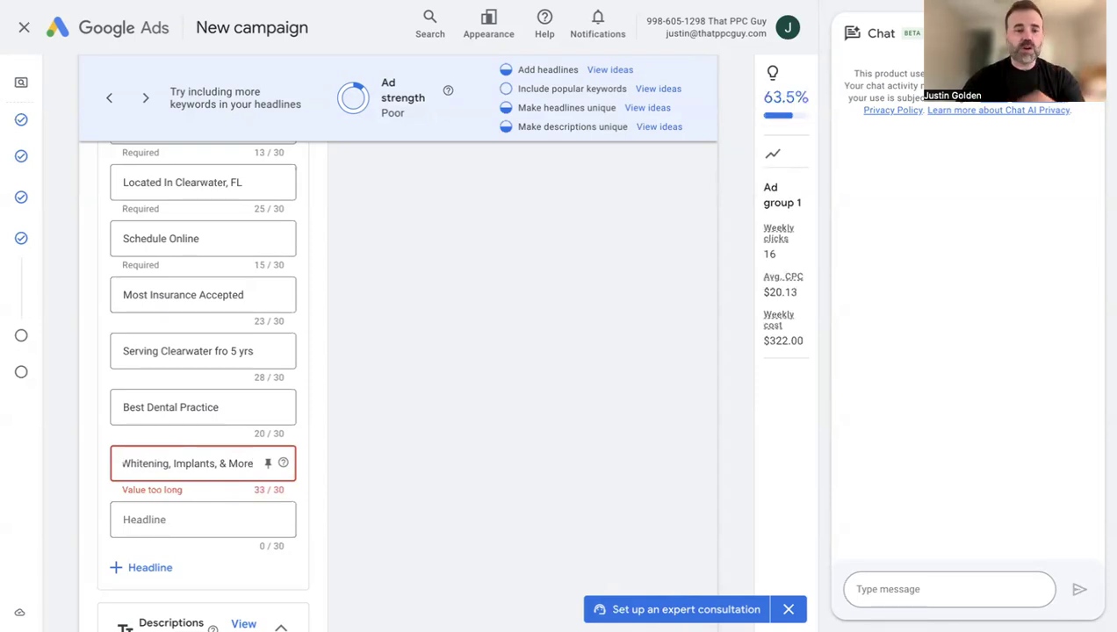
pyautogui.press('BackSpace')
pyautogui.press('BackSpace')
pyautogui.press('BackSpace')
pyautogui.press('BackSpace')
pyautogui.press('BackSpace')
pyautogui.press('BackSpace')
pyautogui.press('BackSpace')
pyautogui.press('BackSpace')
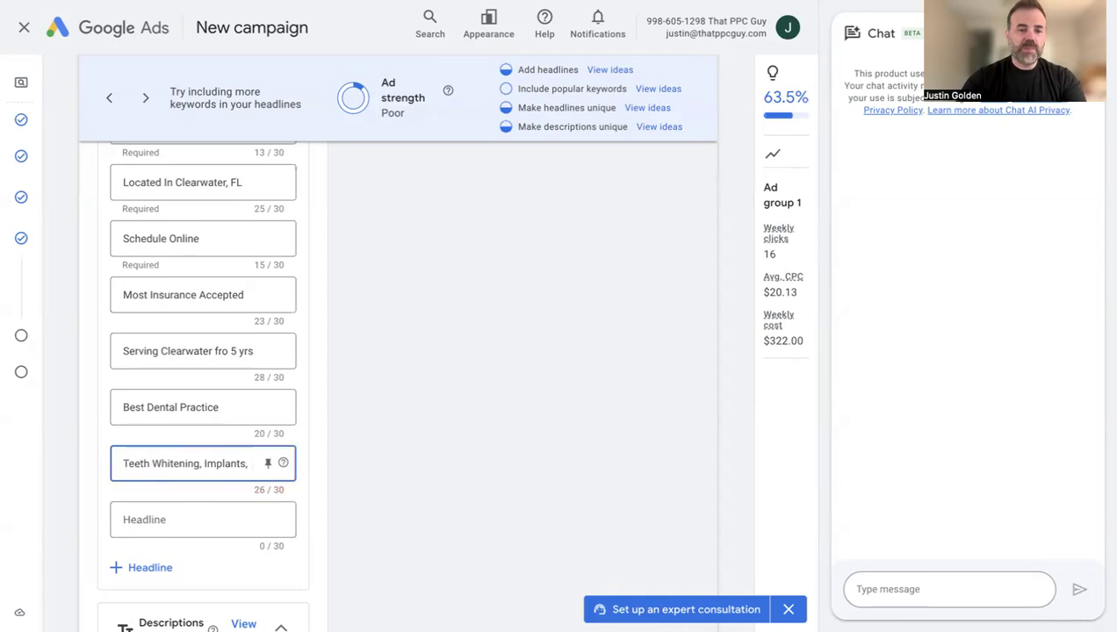
# Add "Call Now" as the eighth headline and "Accepting Appointments" as the ninth.
pyautogui.click(174, 506)
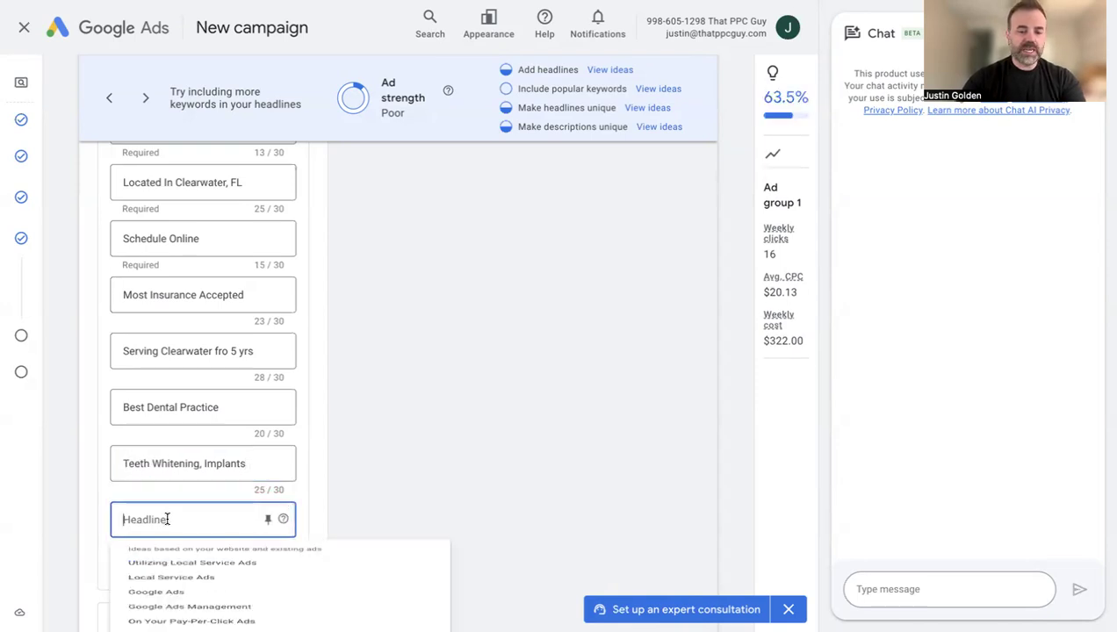
pyautogui.write('Call N')
pyautogui.click(155, 575)
pyautogui.write('Accpeting')
pyautogui.write(' A')
pyautogui.press('BackSpace')
pyautogui.press('BackSpace')
pyautogui.press('BackSpace')
pyautogui.press('BackSpace')
pyautogui.press('BackSpace')
pyautogui.press('BackSpace')
pyautogui.press('BackSpace')
pyautogui.press('BackSpace')
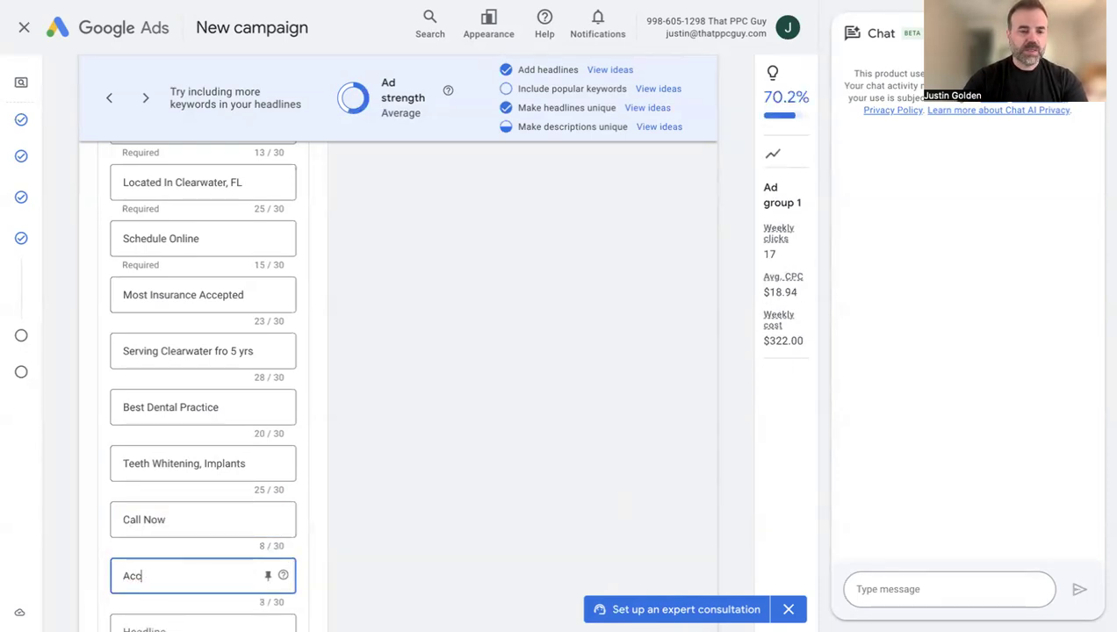
pyautogui.write('epting')
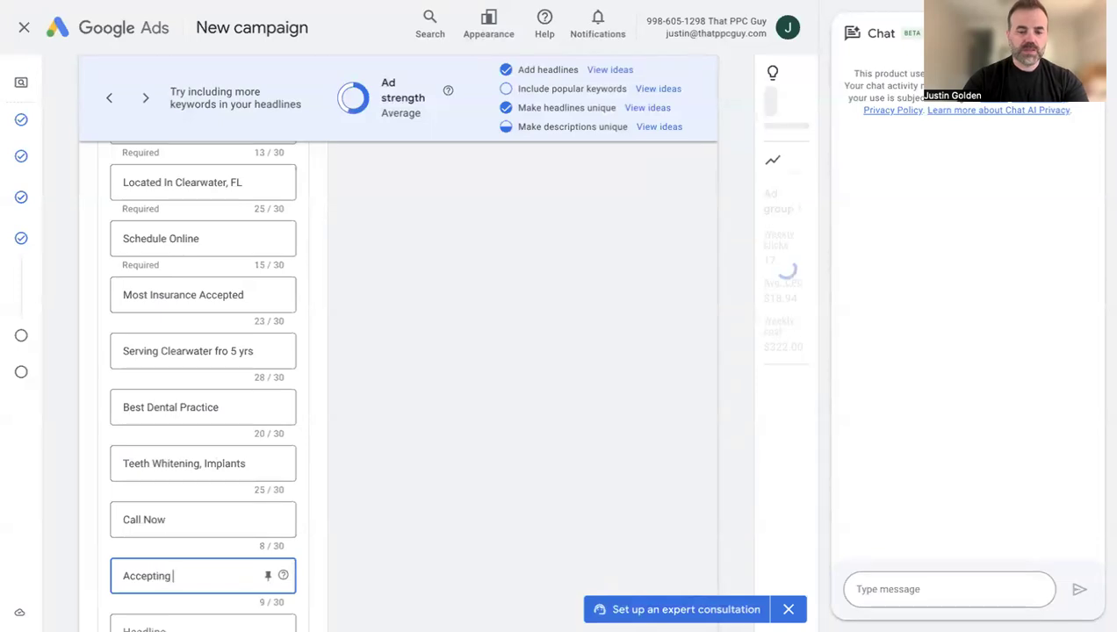
pyautogui.write(' Appointments')
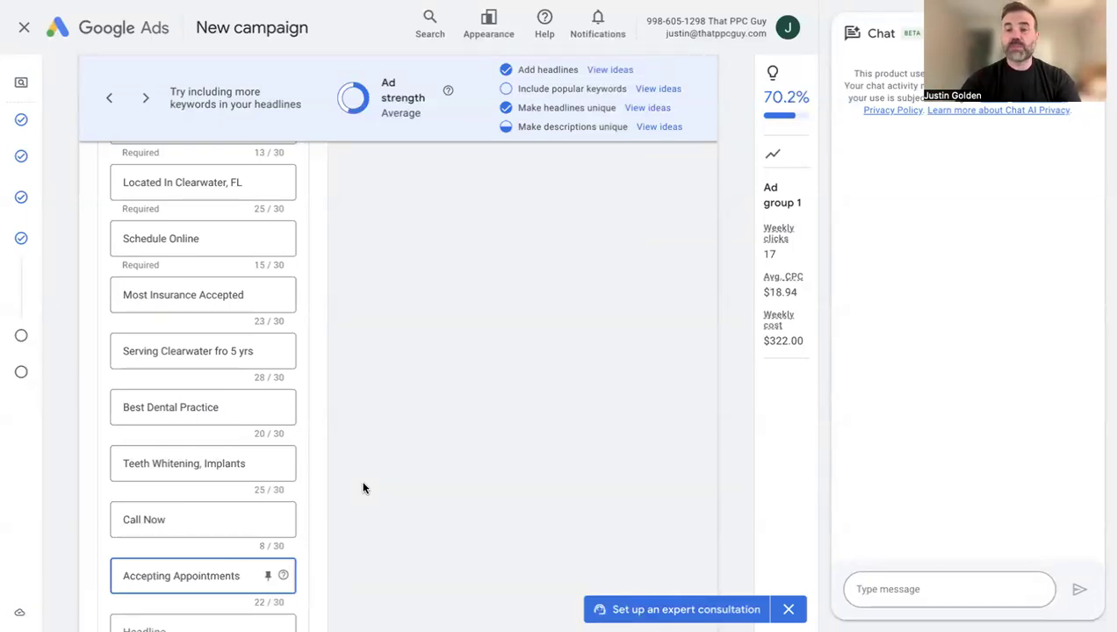
pyautogui.scroll(-1, 344, 487)
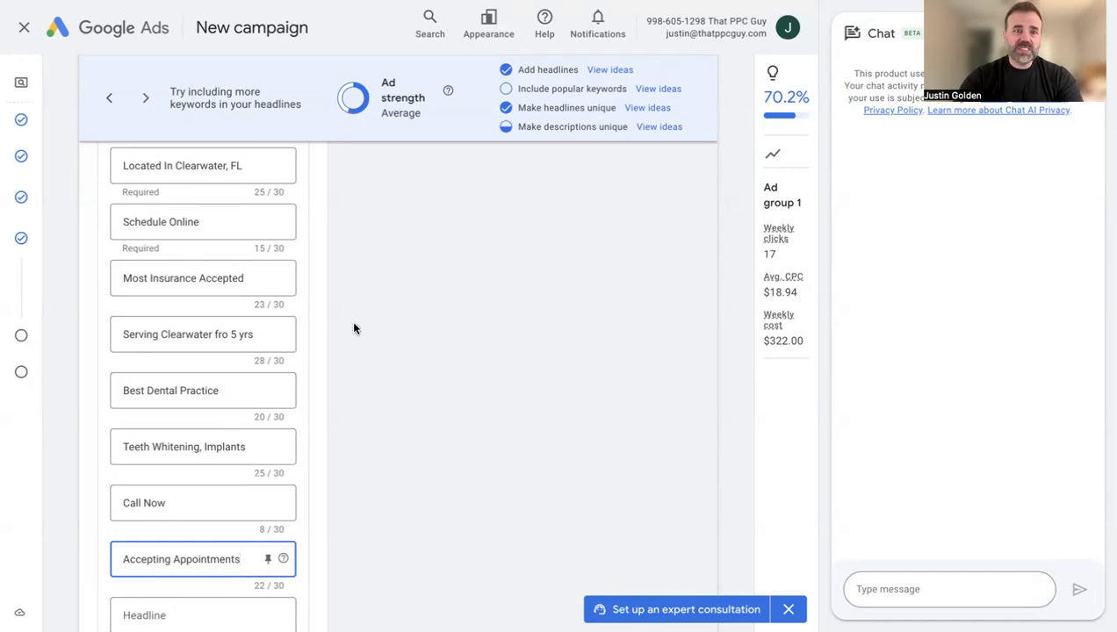
pyautogui.scroll(3, 354, 328)
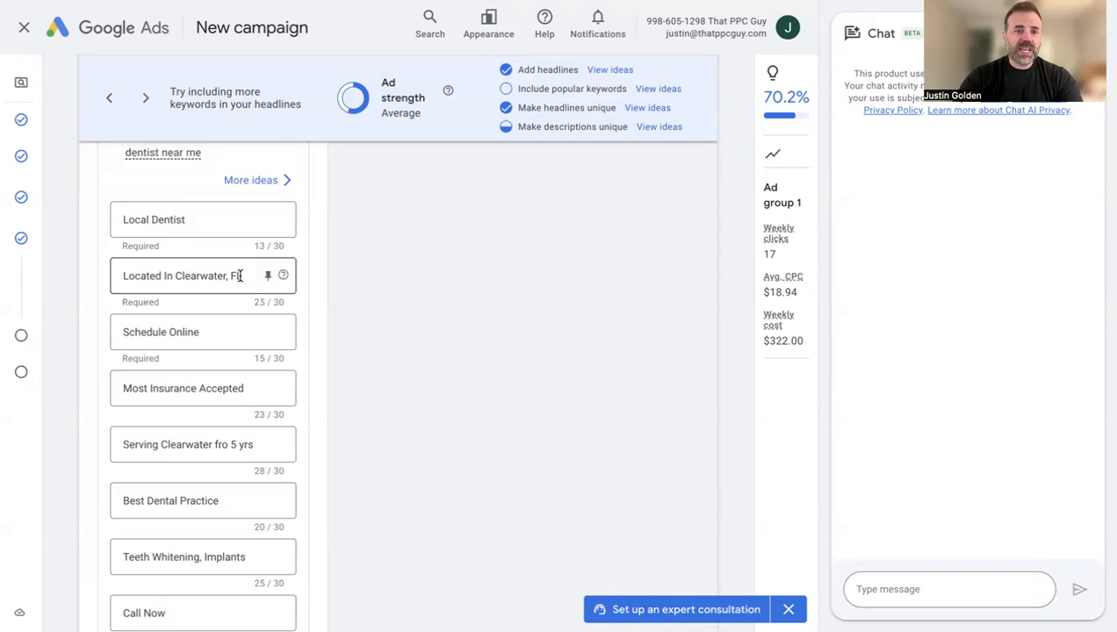
pyautogui.click(200, 222)
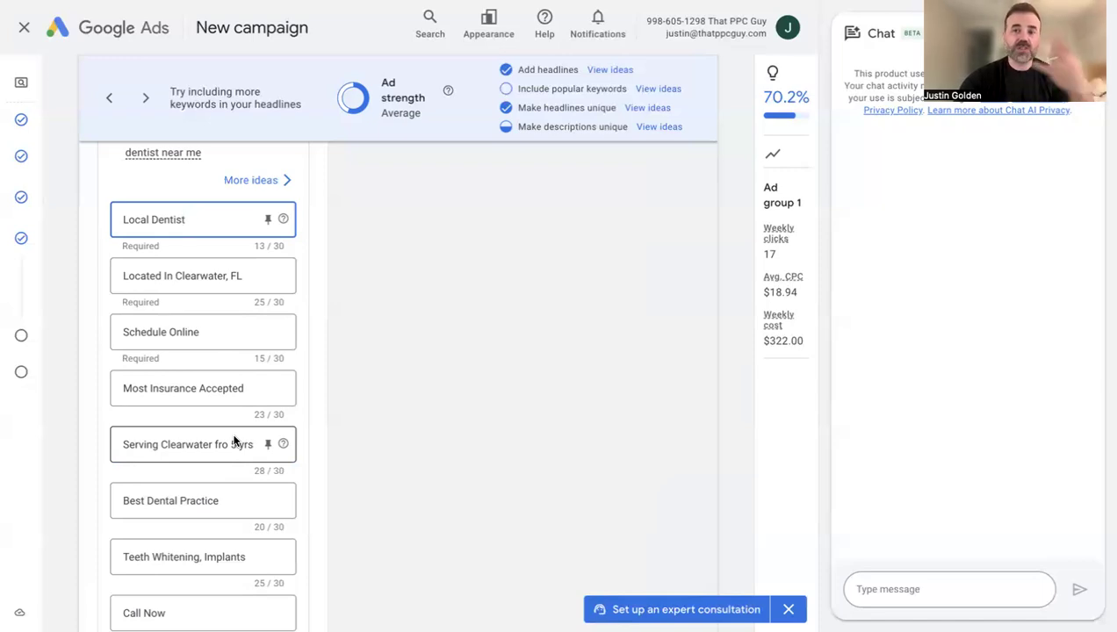
# Start adding images to the campaign and search the free stock images for "dentist".
pyautogui.scroll(-6, 416, 528)
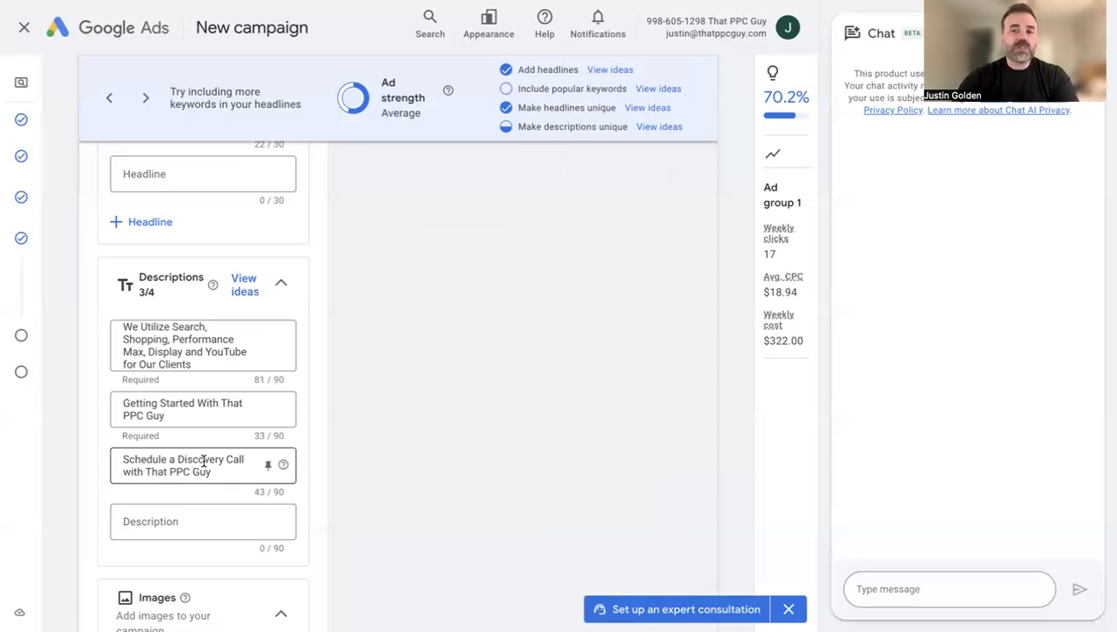
pyautogui.scroll(-4, 351, 482)
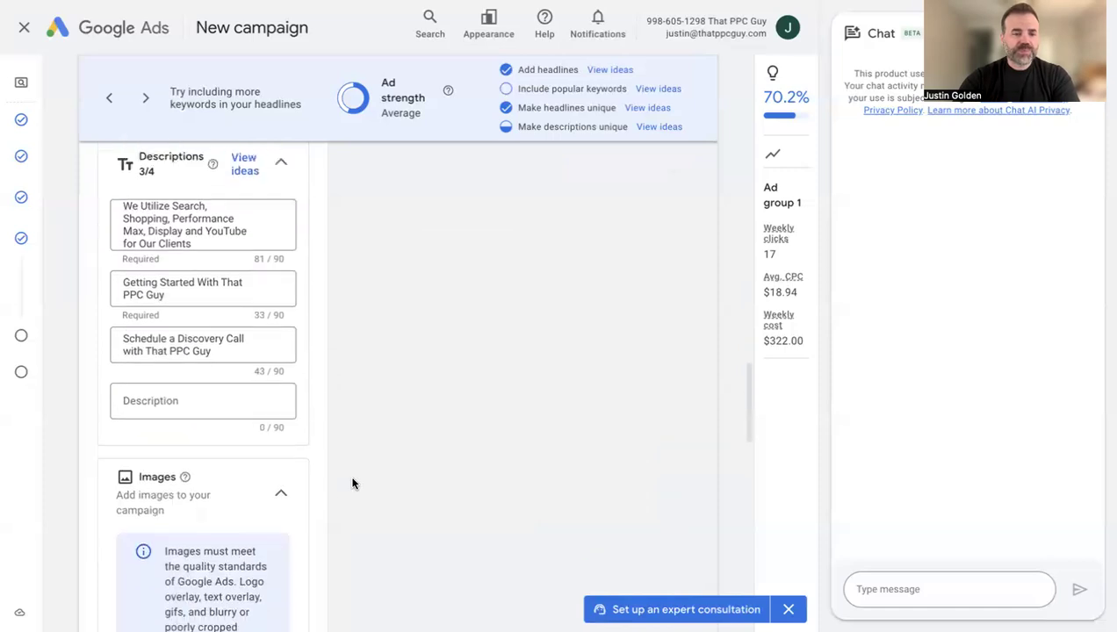
pyautogui.click(159, 459)
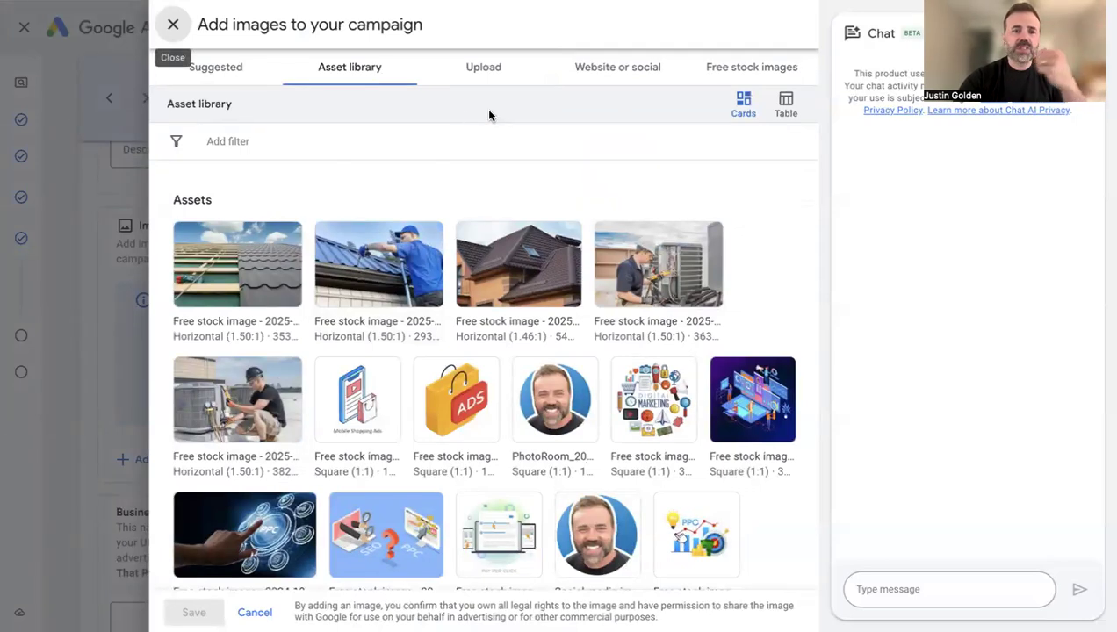
pyautogui.click(606, 69)
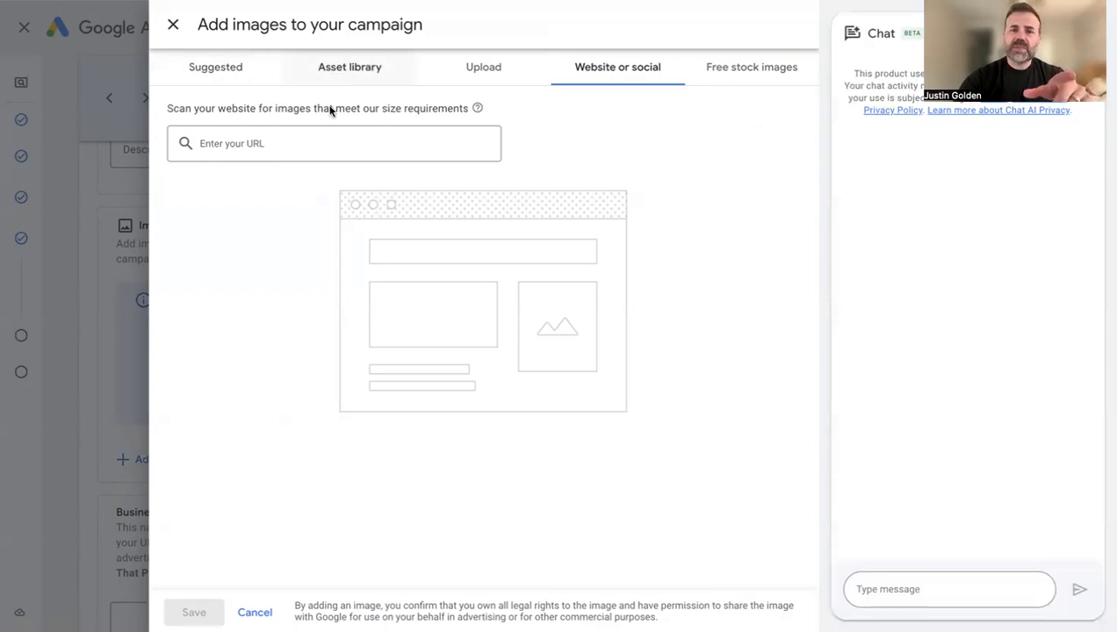
pyautogui.click(740, 77)
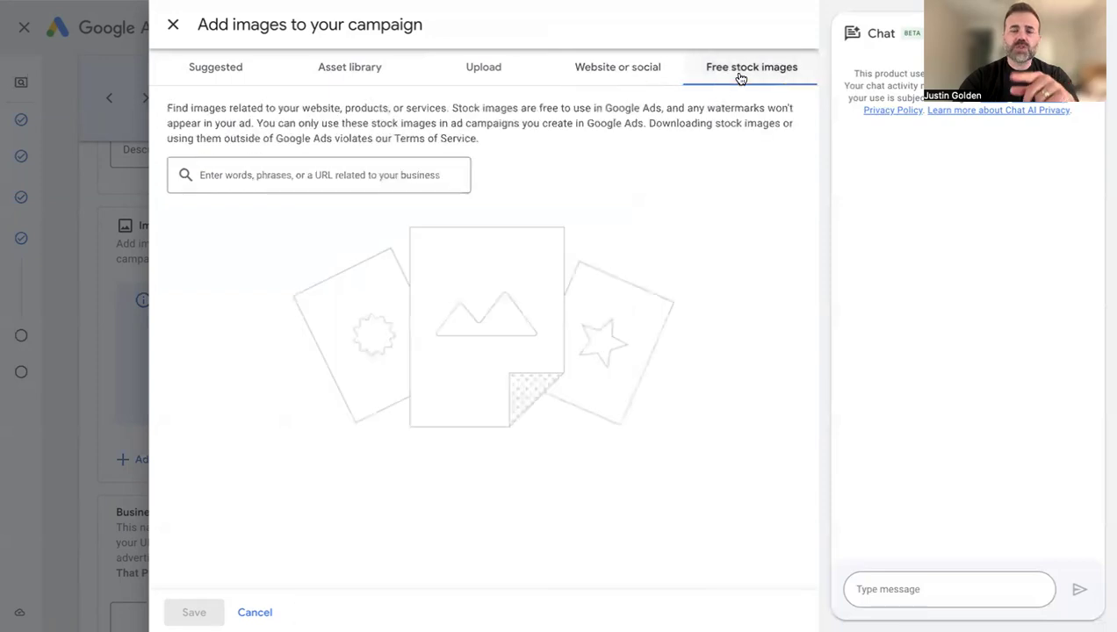
pyautogui.click(361, 175)
pyautogui.write('dentist')
pyautogui.press('Return')
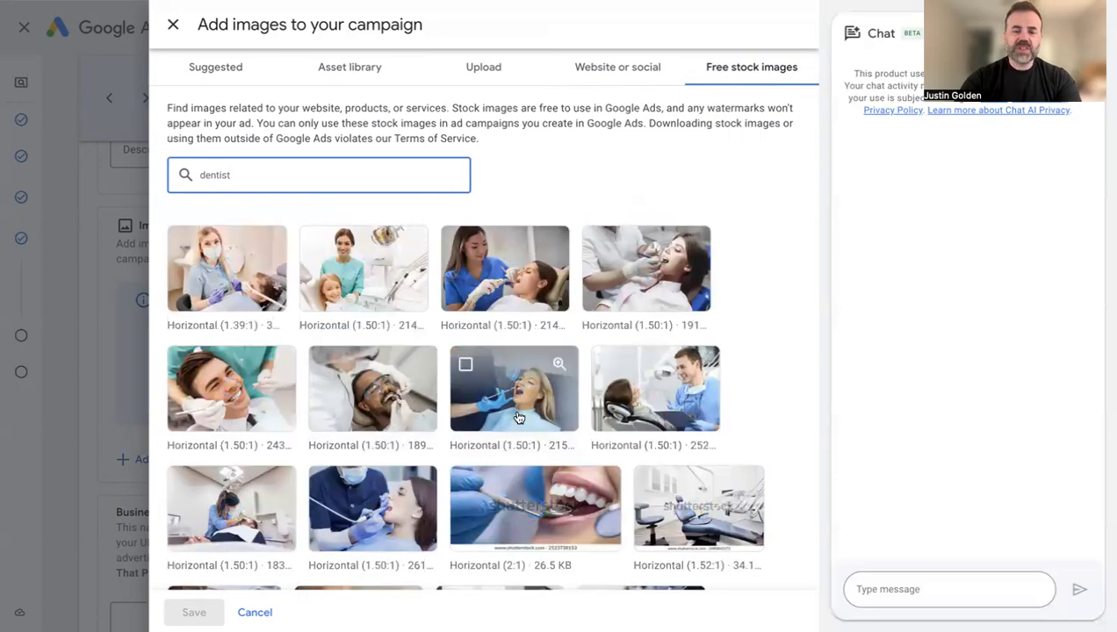
# Select the stock close-up of the smiling woman with dental instruments around her mouth, using both the 1:1 and 1.91:1 crops.
pyautogui.scroll(-1, 751, 391)
pyautogui.scroll(-2, 751, 391)
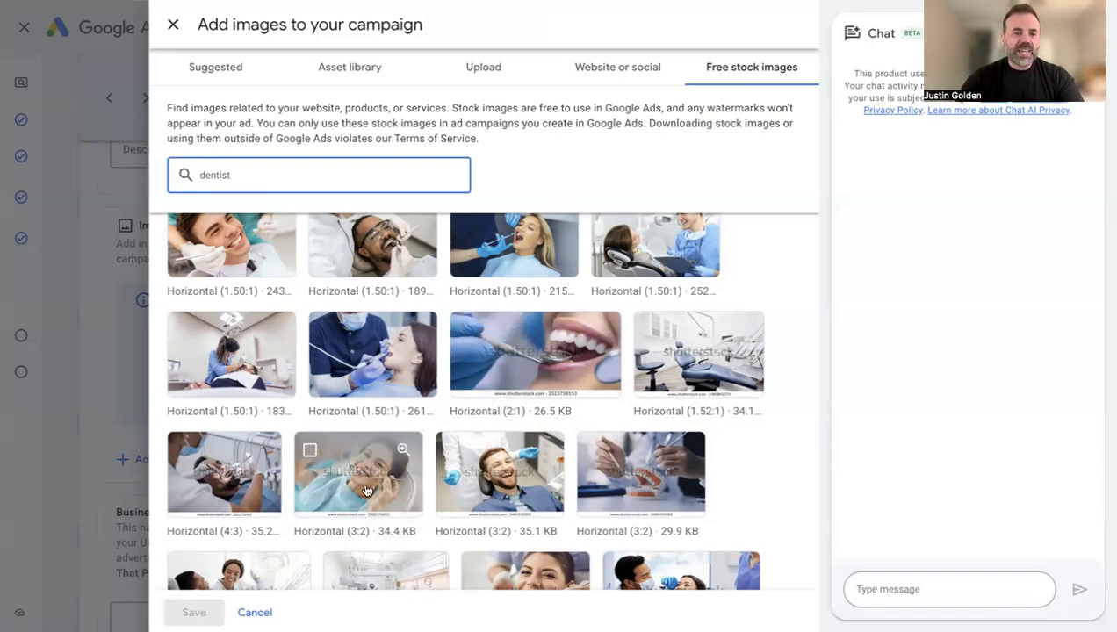
pyautogui.scroll(-2, 493, 399)
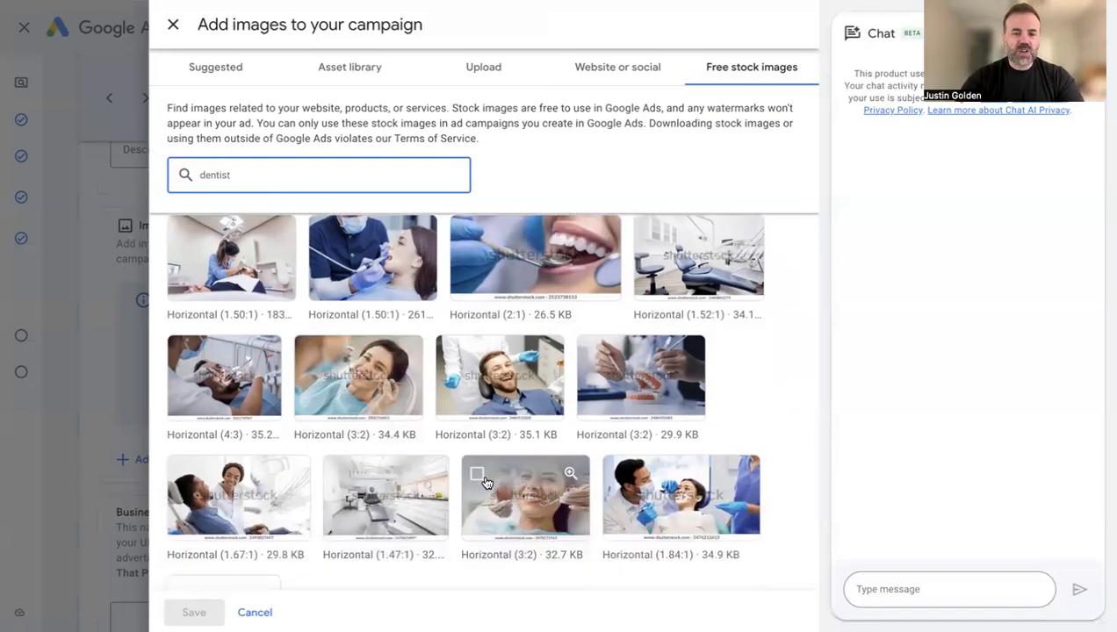
pyautogui.click(479, 479)
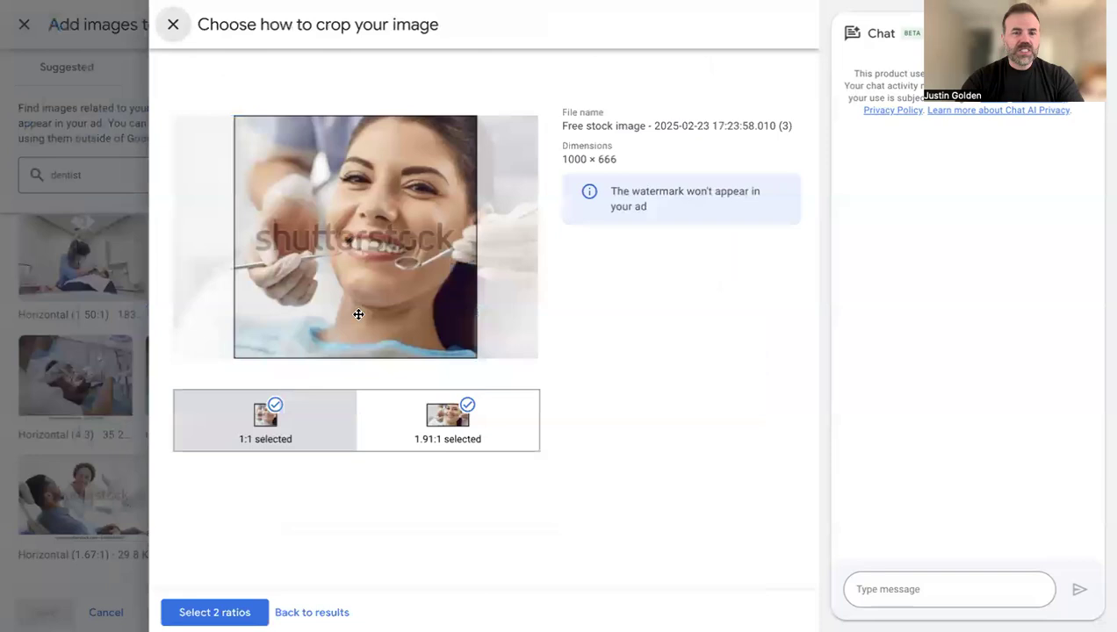
pyautogui.click(231, 609)
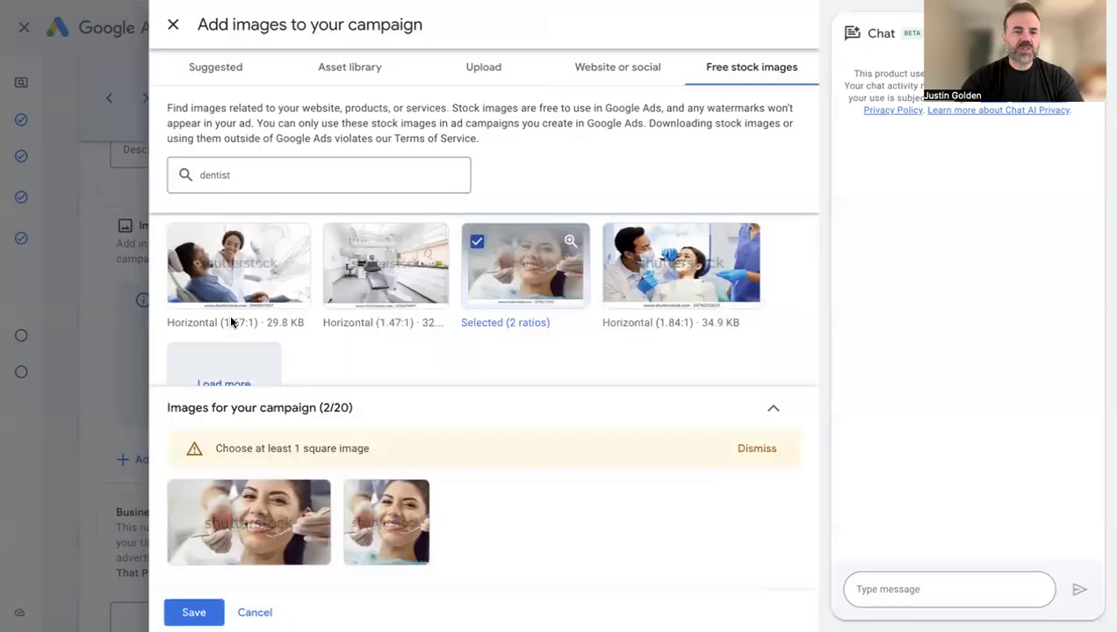
# Add the stock image of the dentist greeting a seated patient in both 1:1 and 1.91:1 crops, and save the campaign images.
pyautogui.click(188, 246)
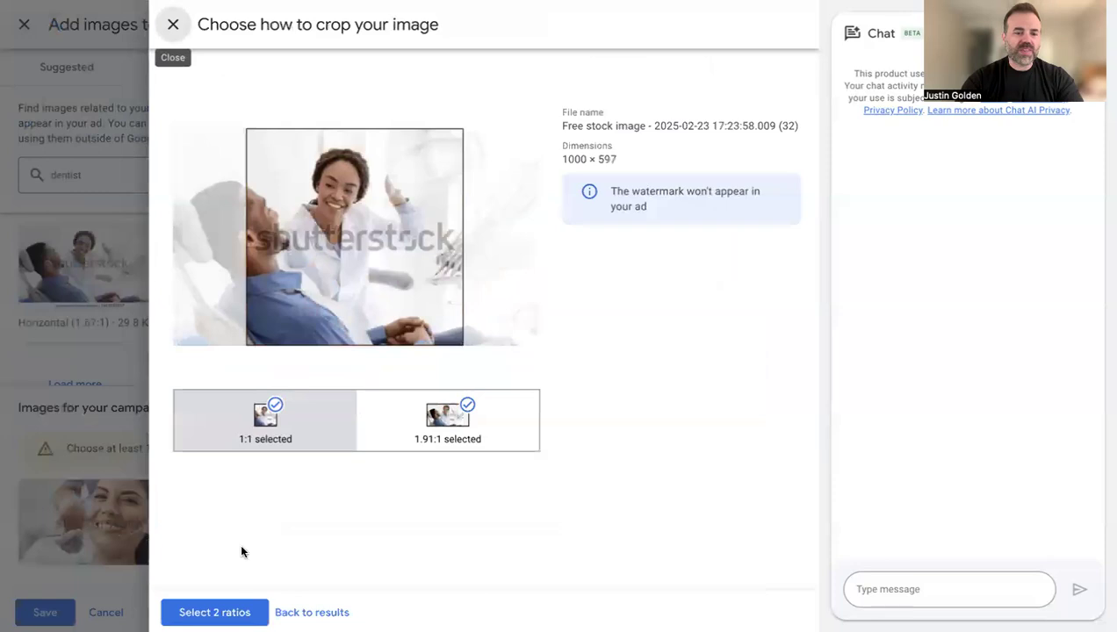
pyautogui.click(226, 612)
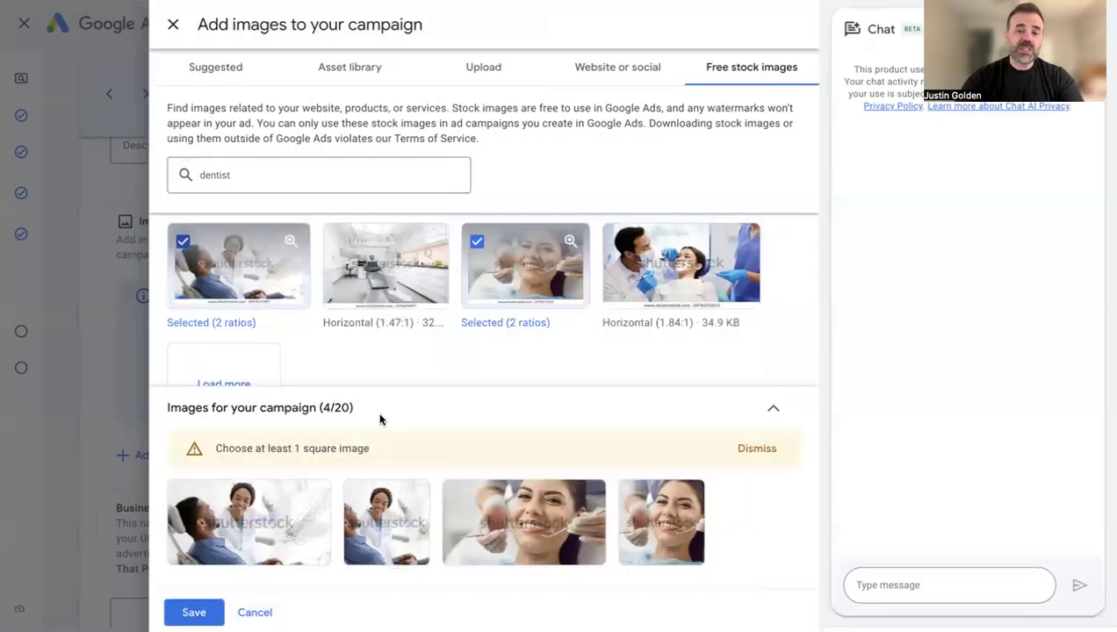
pyautogui.click(213, 617)
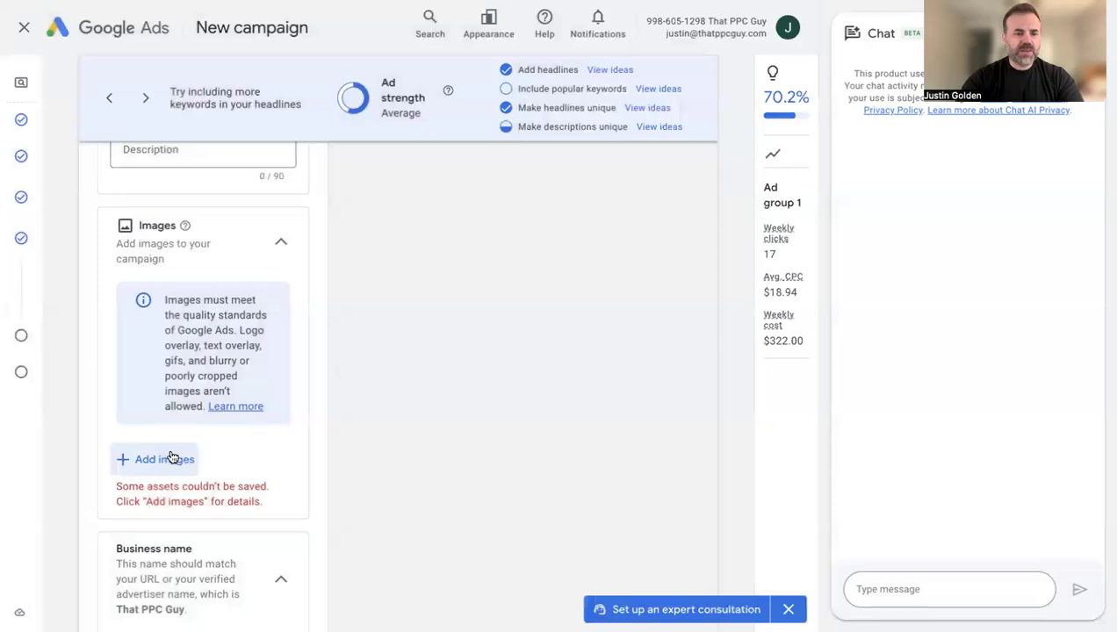
# Reopen the campaign image selection and load more free stock images for "dentist".
pyautogui.click(172, 457)
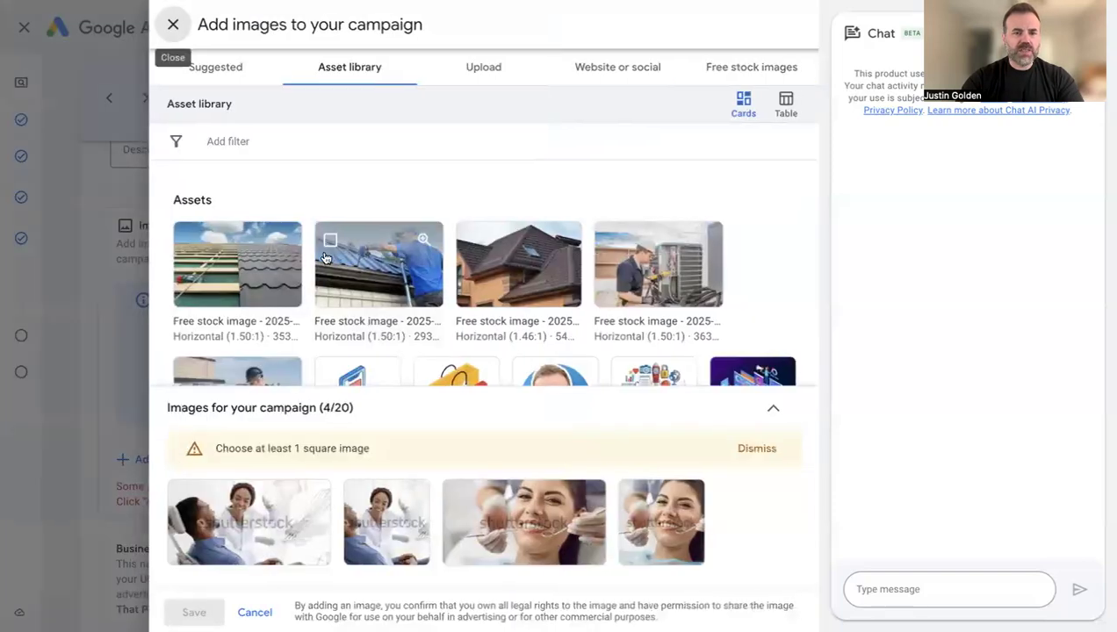
pyautogui.click(716, 63)
pyautogui.click(326, 175)
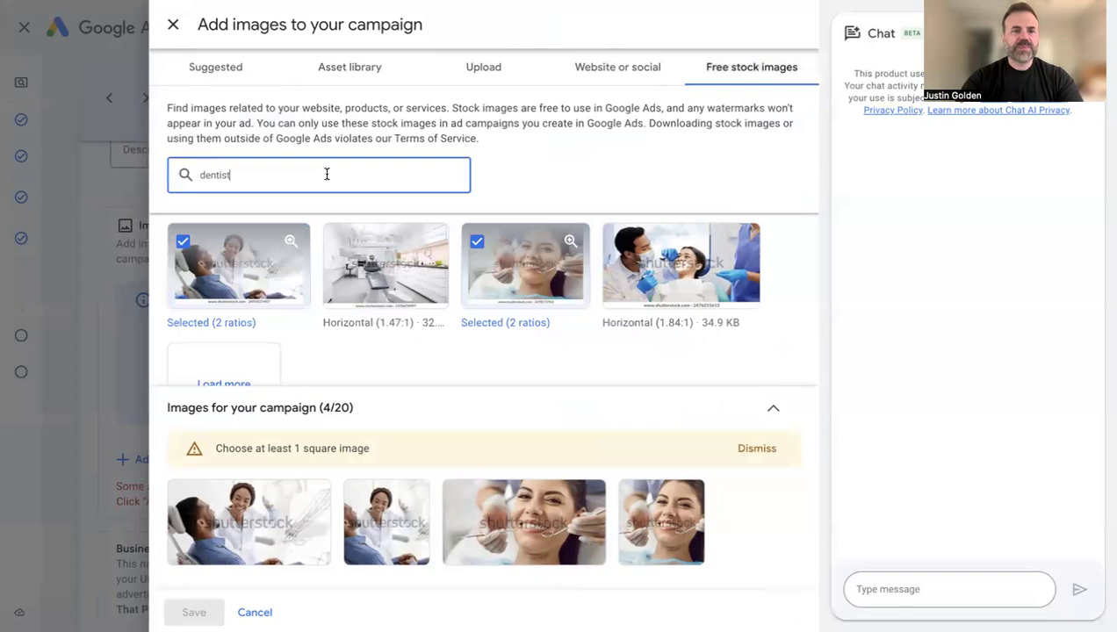
pyautogui.scroll(-1, 358, 241)
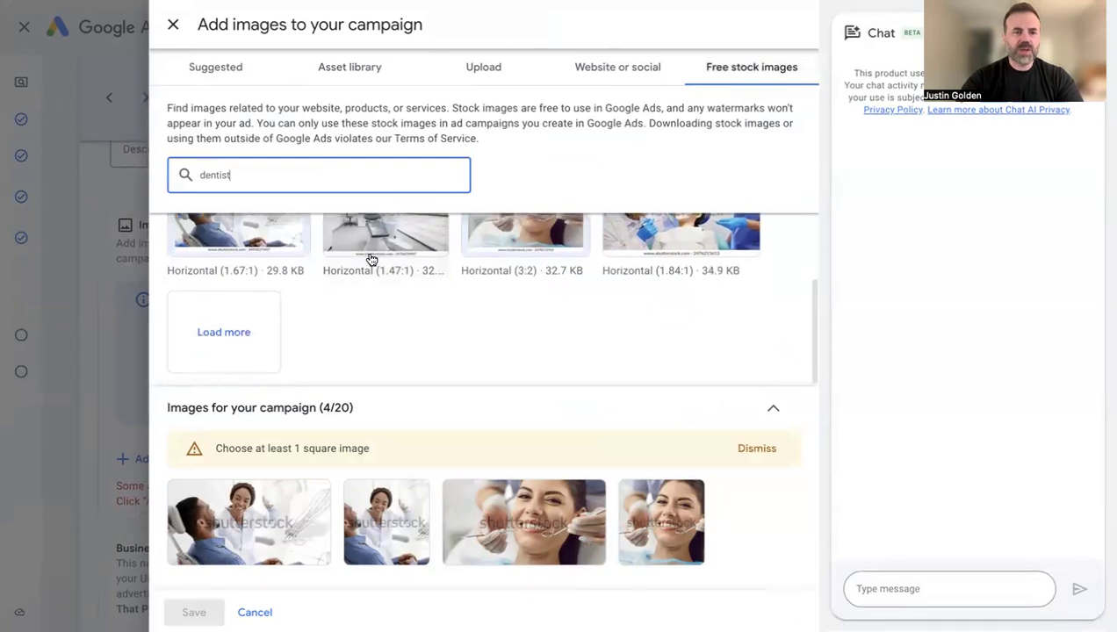
pyautogui.click(239, 318)
pyautogui.click(244, 337)
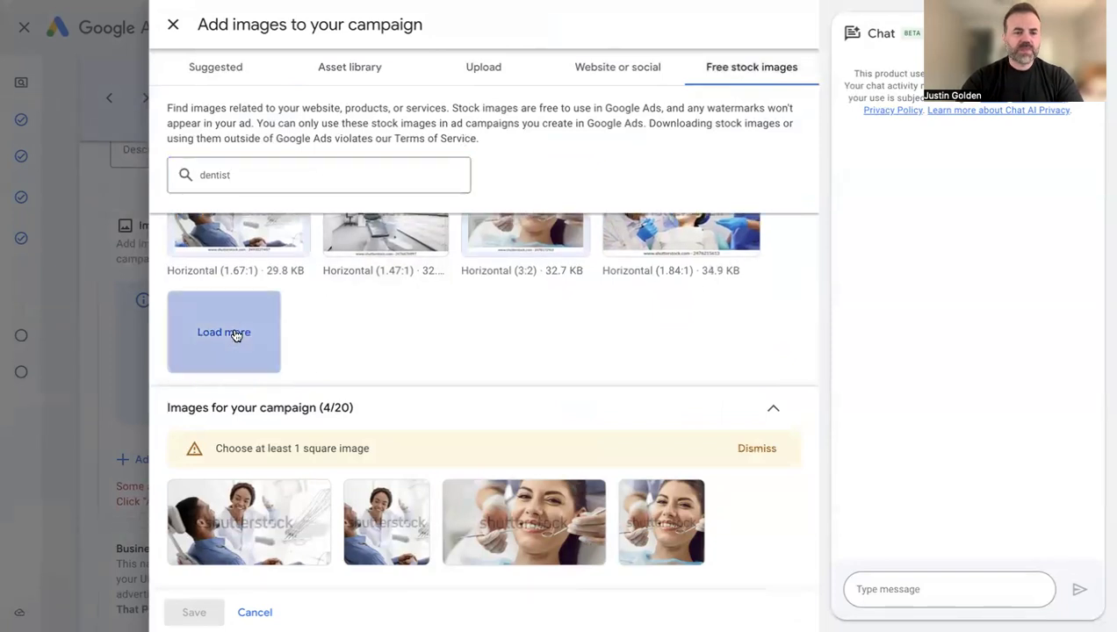
# Add the stock image of the smiling male dentist with crossed arms in both crops, dismiss the square-image warning and save.
pyautogui.click(324, 310)
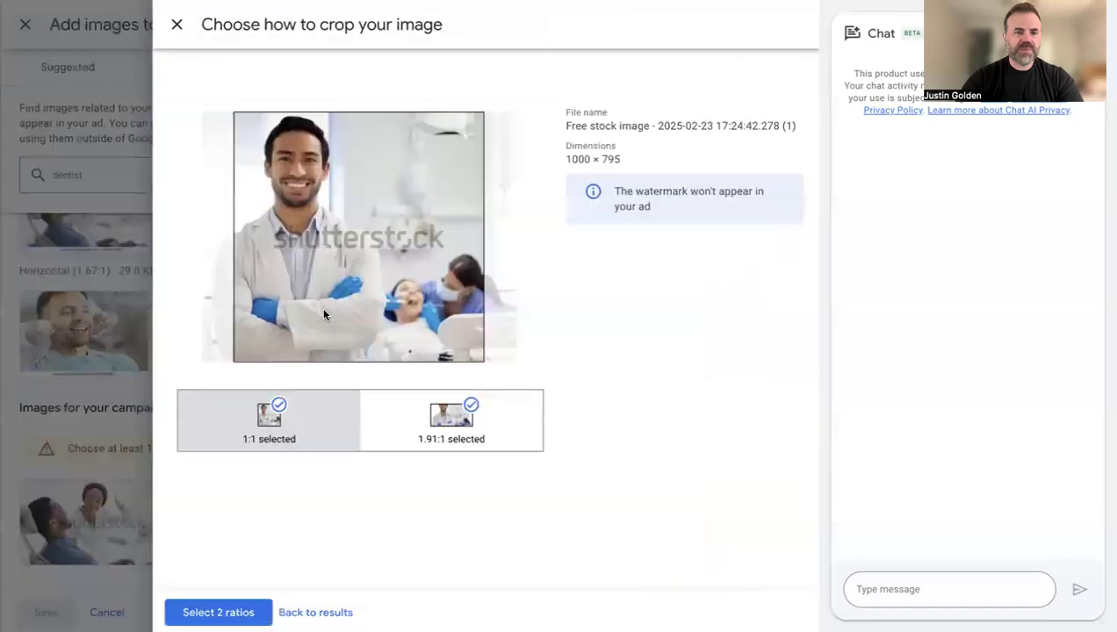
pyautogui.click(225, 613)
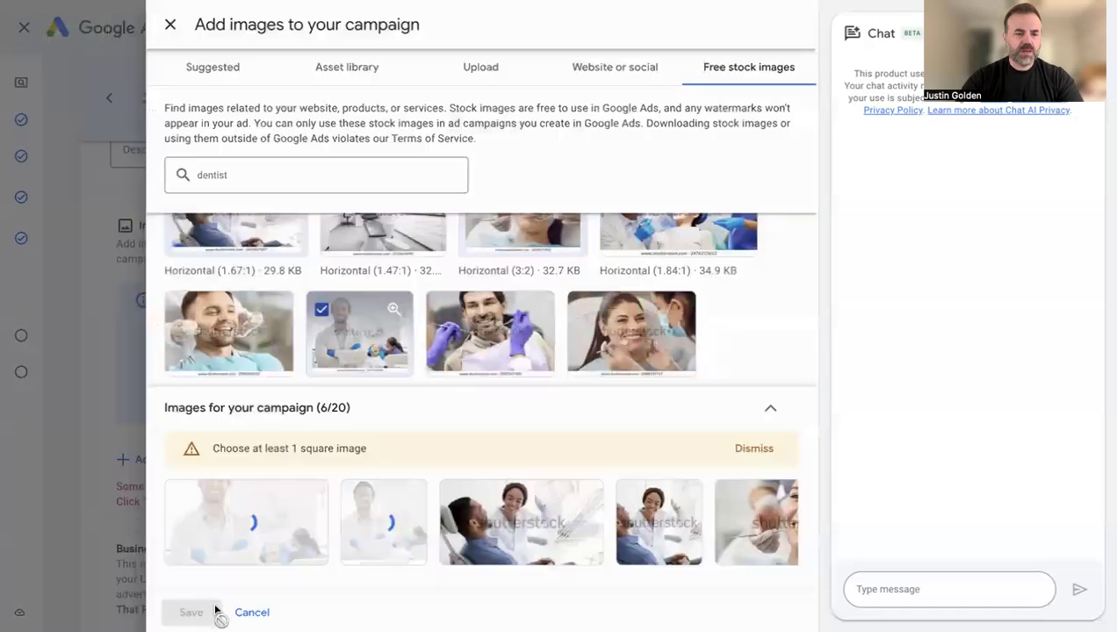
pyautogui.click(765, 450)
pyautogui.click(207, 613)
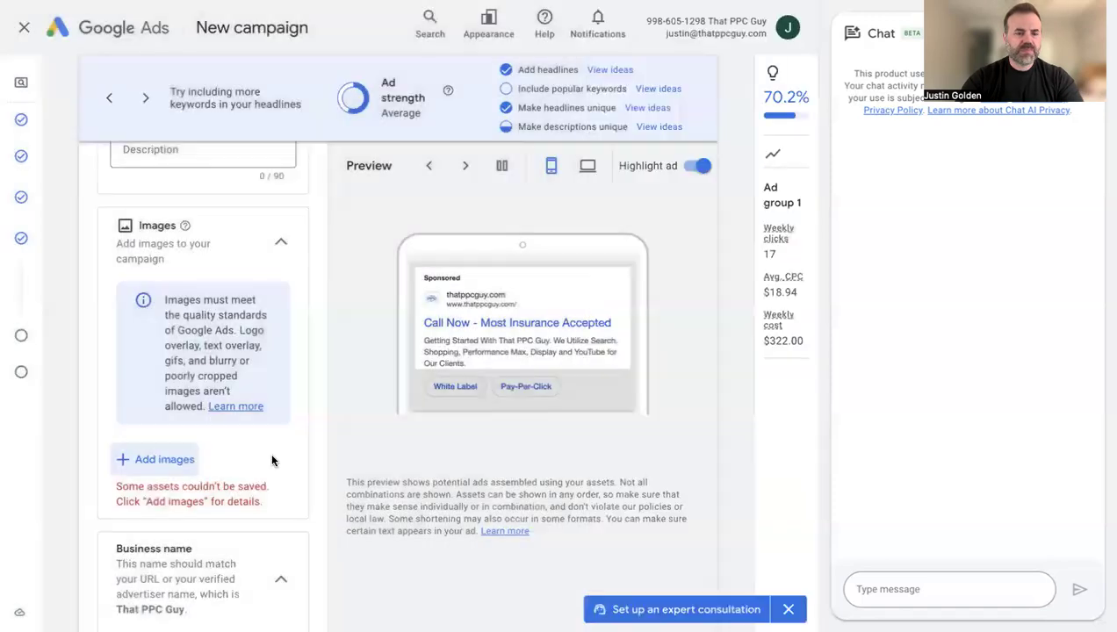
# Enter "That PPC Guy" as the business name for the ad.
pyautogui.click(203, 405)
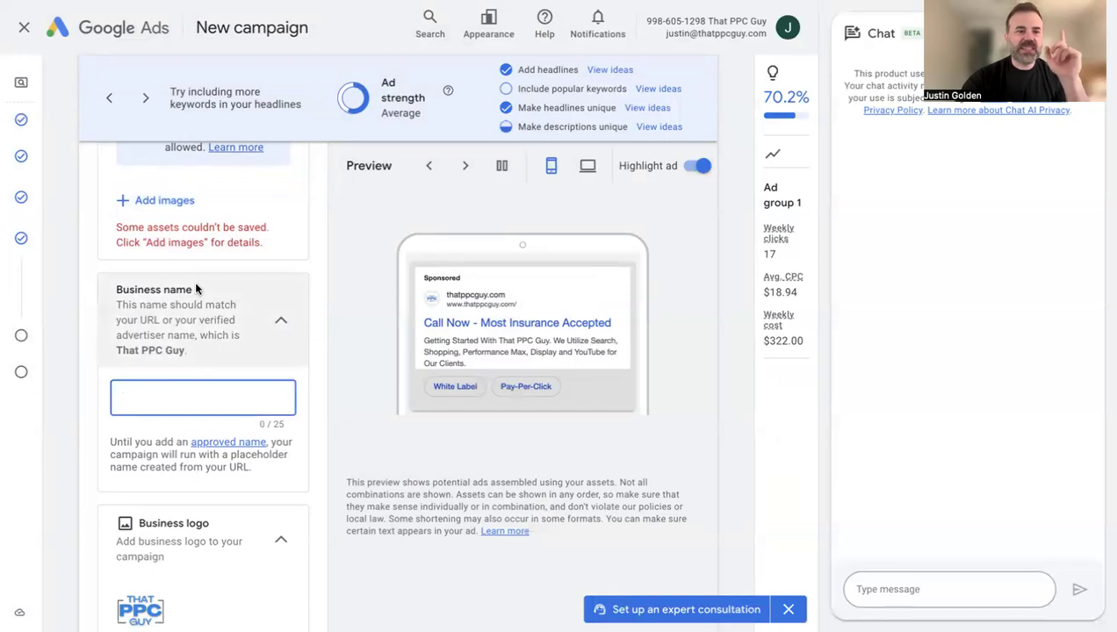
pyautogui.scroll(-1, 181, 360)
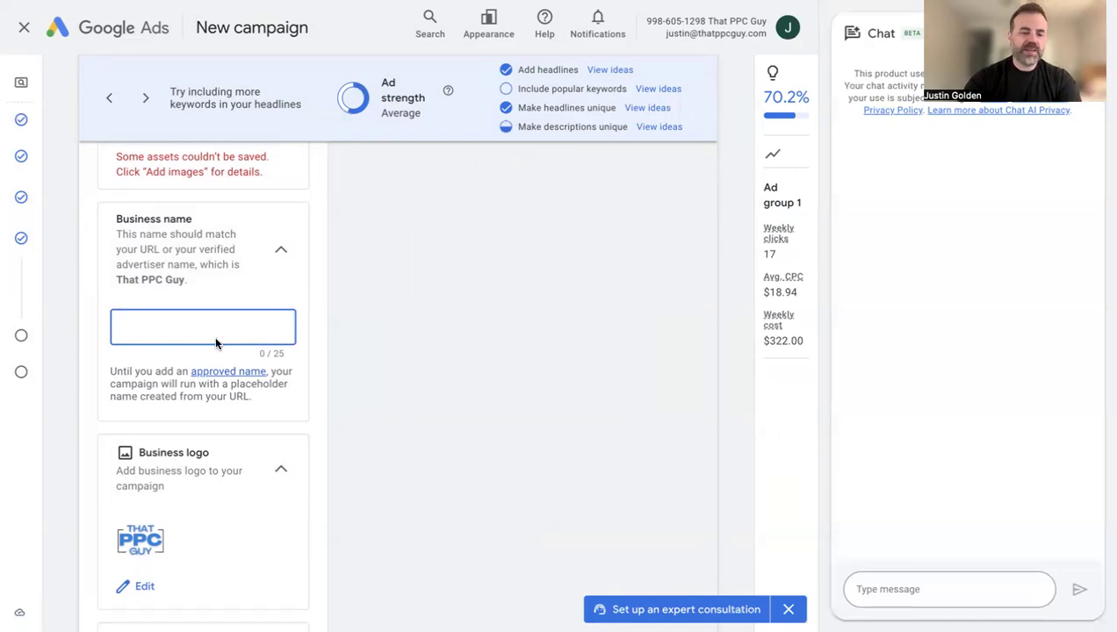
pyautogui.write('That PPCGu')
pyautogui.press('BackSpace')
pyautogui.press('BackSpace')
pyautogui.write('Guy')
pyautogui.click(393, 426)
# Review the sitelink and callout options, leave them empty, and continue to the budget settings.
pyautogui.scroll(-10, 393, 426)
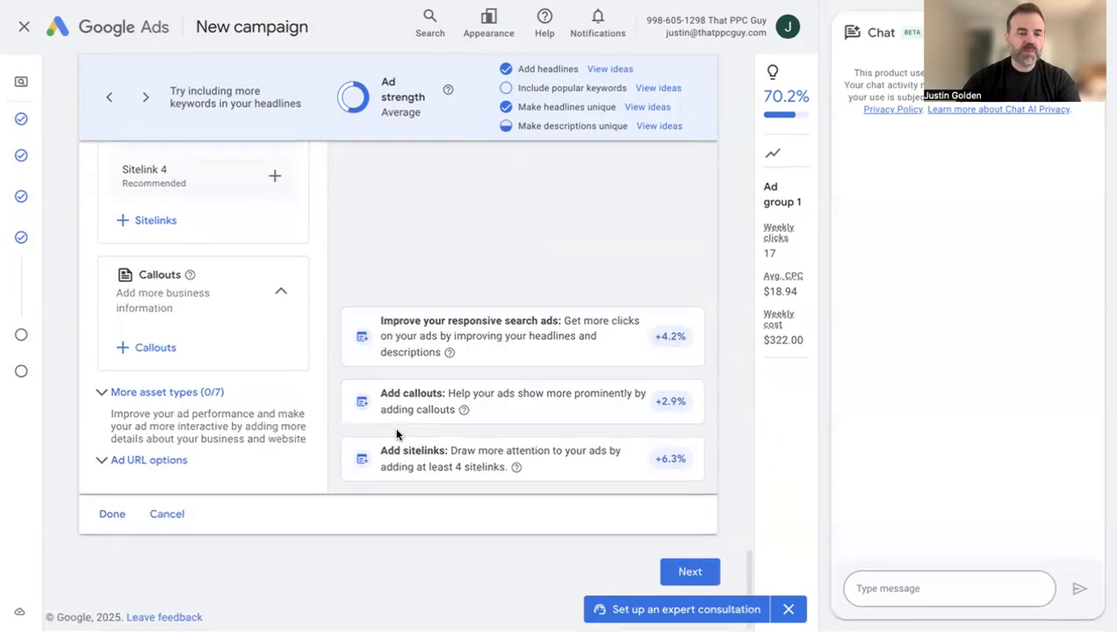
pyautogui.scroll(3, 242, 317)
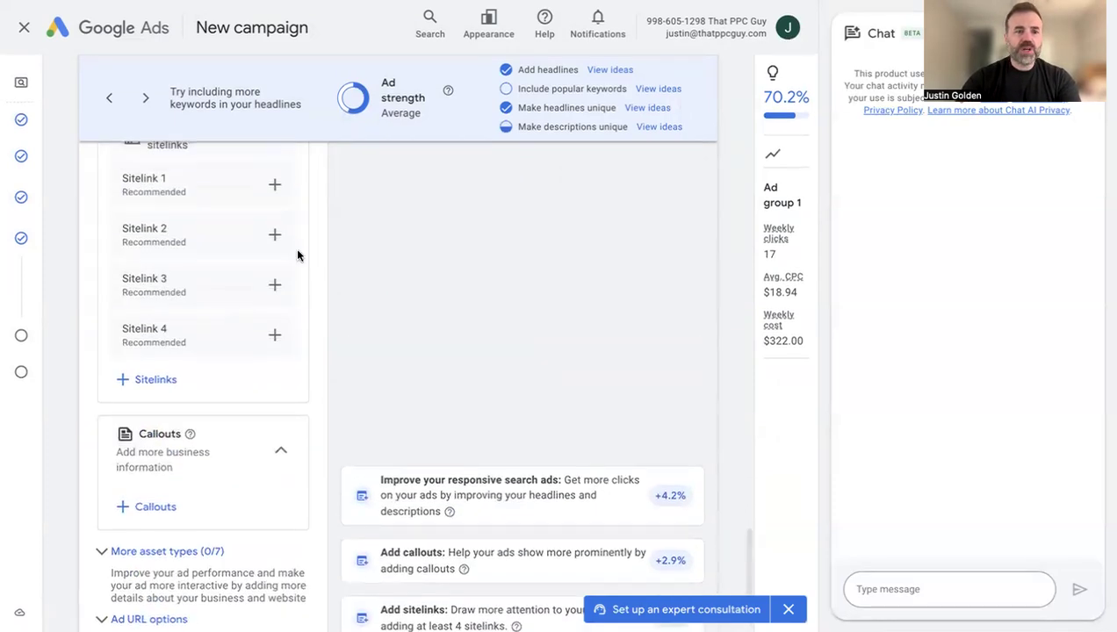
pyautogui.scroll(1, 215, 242)
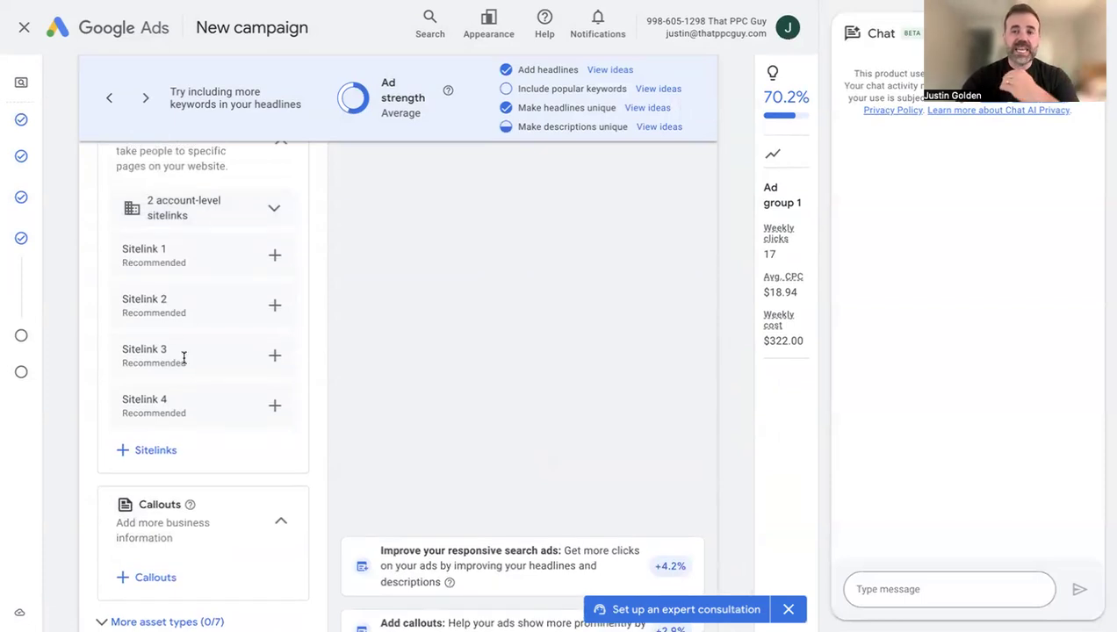
pyautogui.moveTo(125, 351)
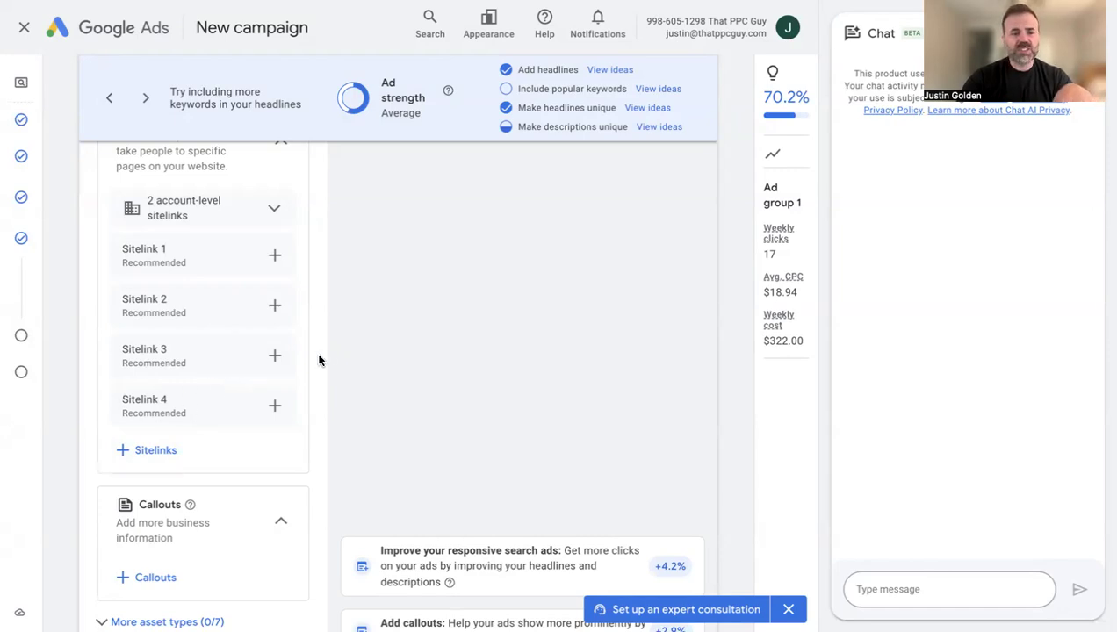
pyautogui.scroll(-1, 319, 361)
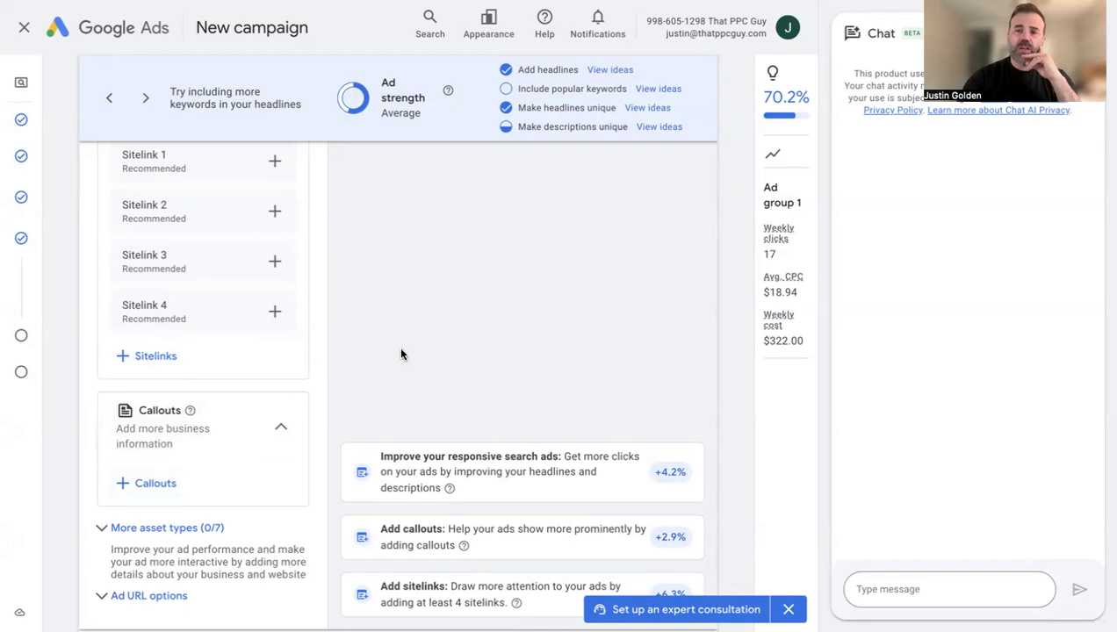
pyautogui.scroll(-1, 398, 346)
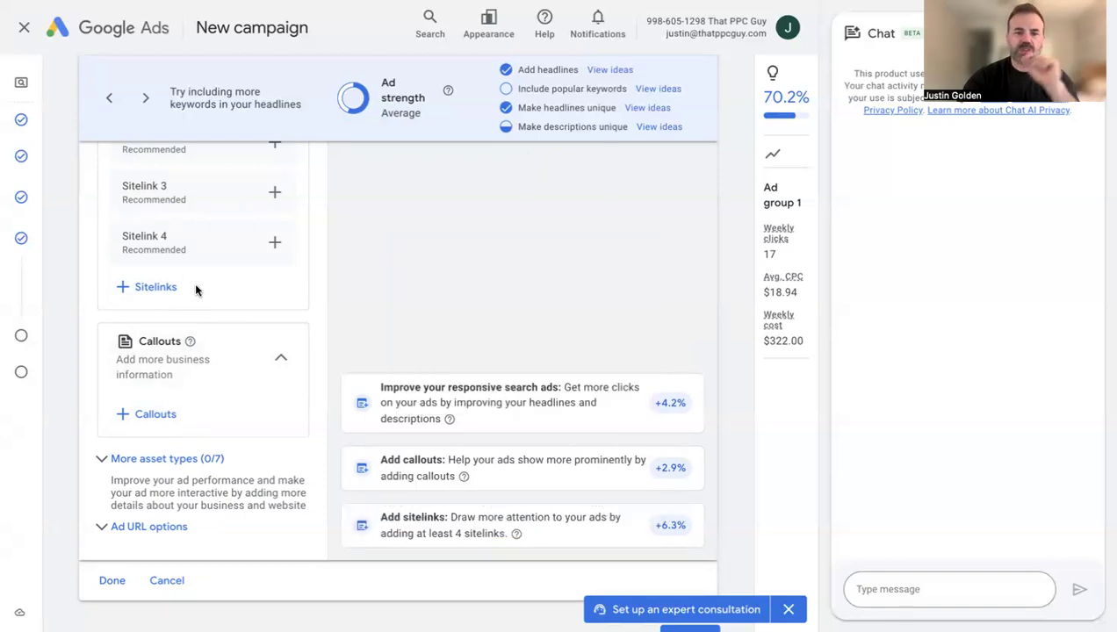
pyautogui.scroll(-1, 246, 418)
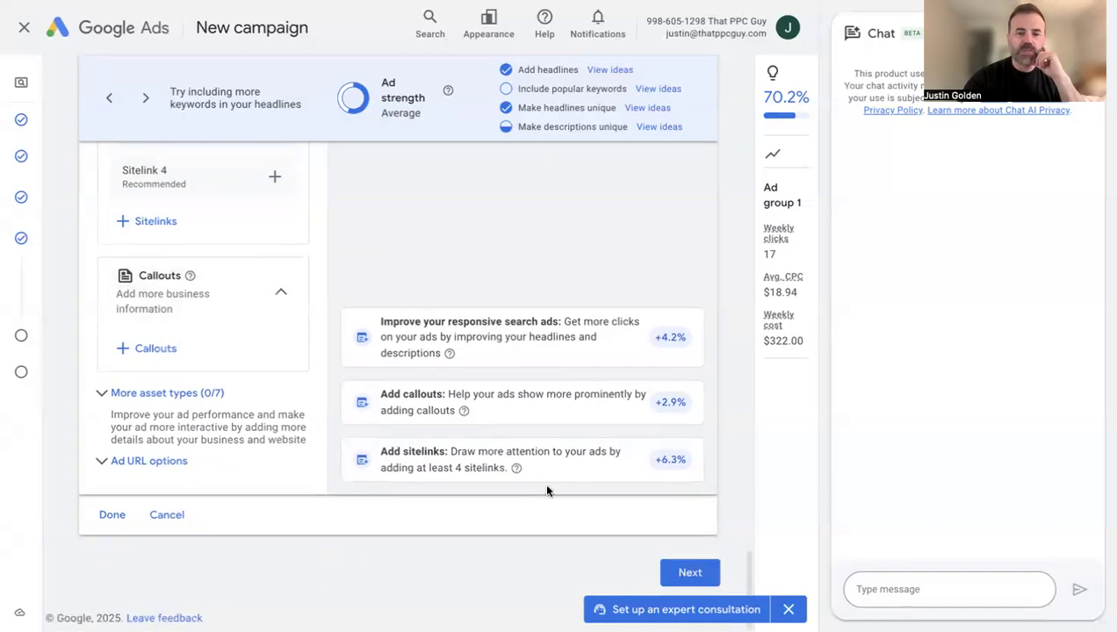
pyautogui.click(685, 572)
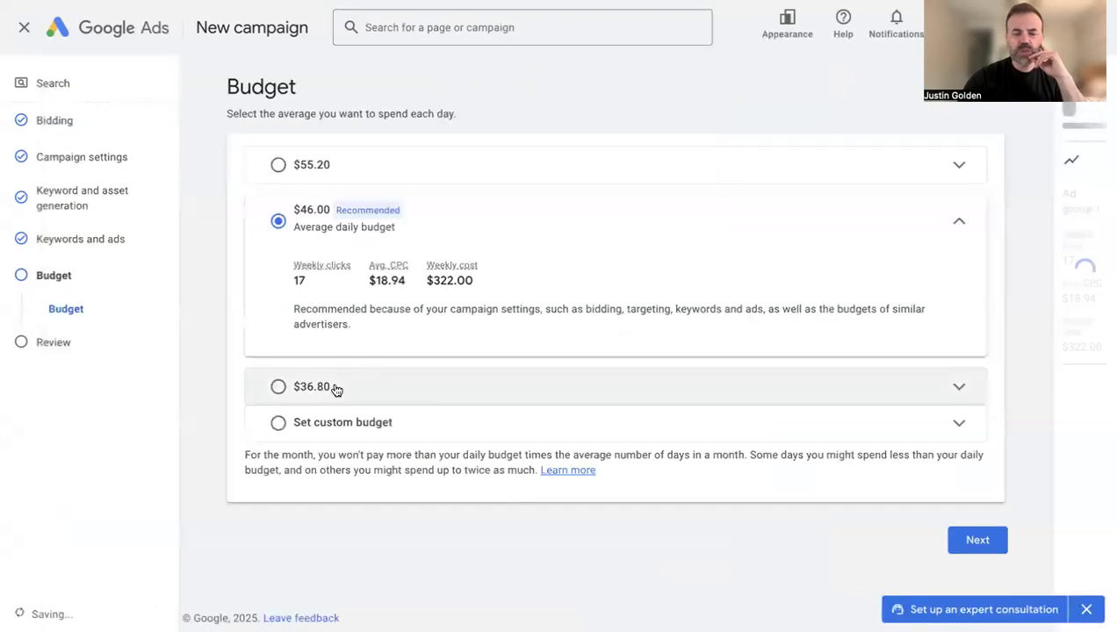
# Set a custom average daily budget of $5.00 and continue to the campaign review.
pyautogui.click(351, 422)
pyautogui.click(327, 354)
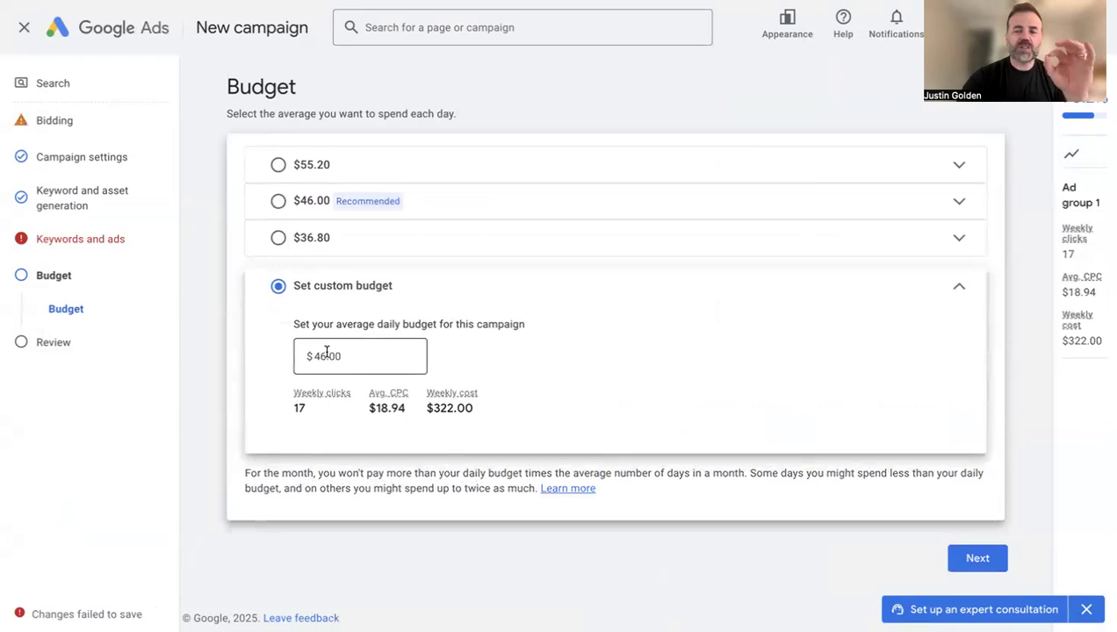
pyautogui.doubleClick(327, 352)
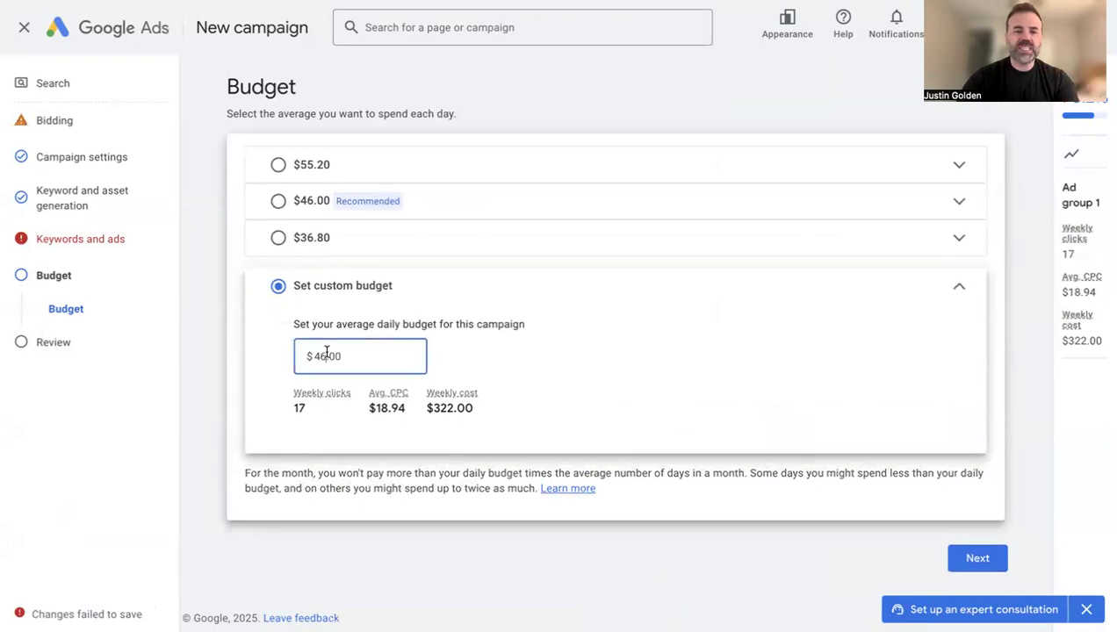
pyautogui.write('5.00')
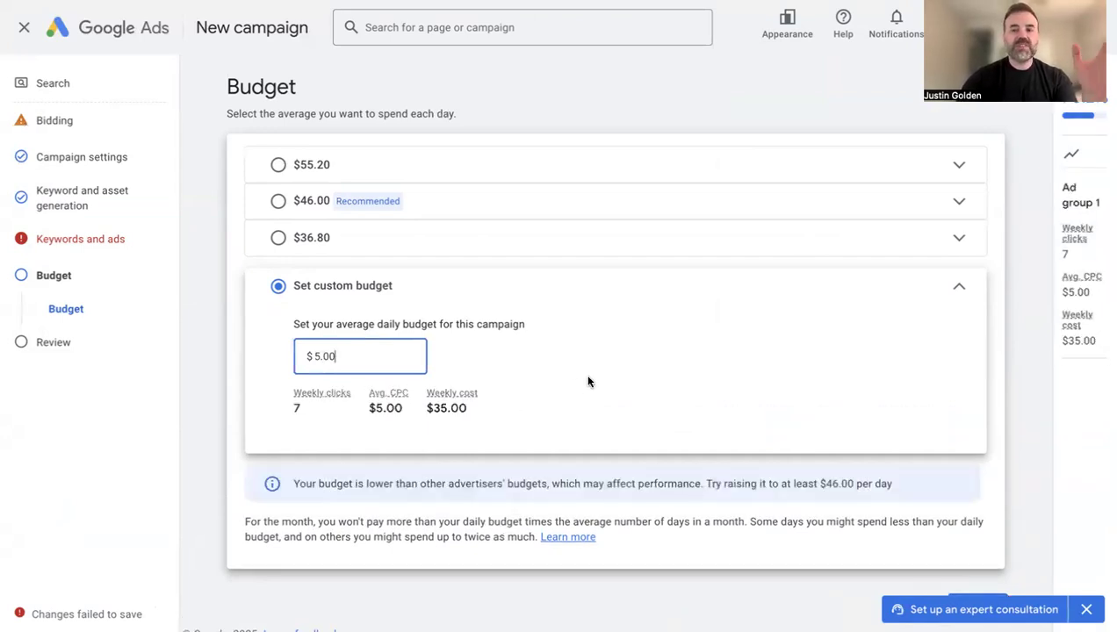
pyautogui.scroll(-1, 588, 381)
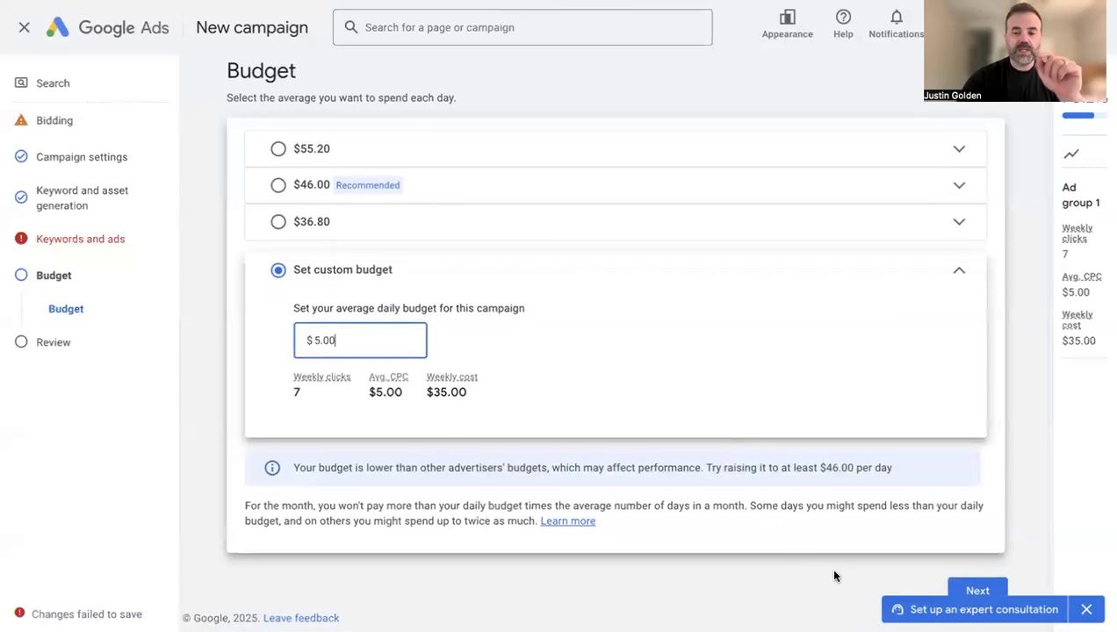
pyautogui.click(976, 589)
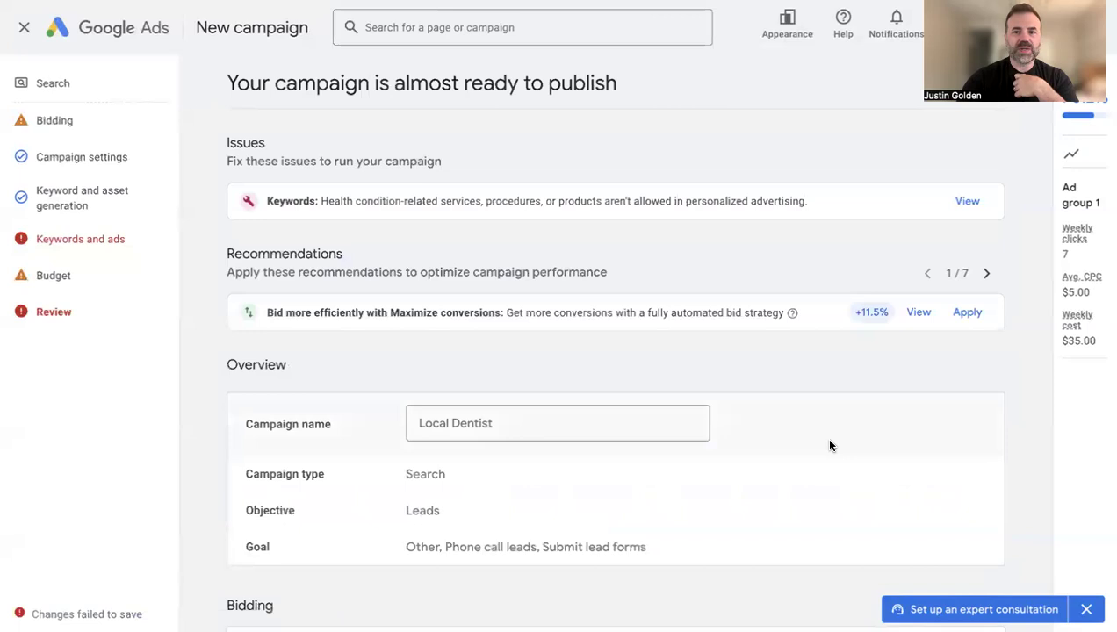
# Open the keyword policy issue from the campaign review and request an exception for the flagged keywords.
pyautogui.scroll(-10, 792, 367)
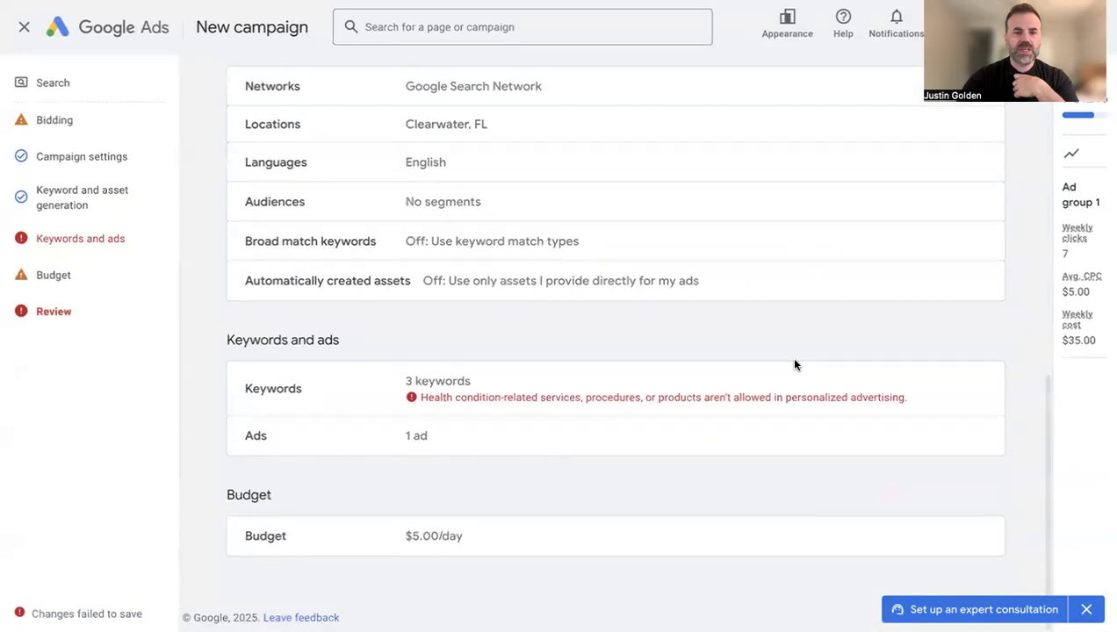
pyautogui.click(628, 400)
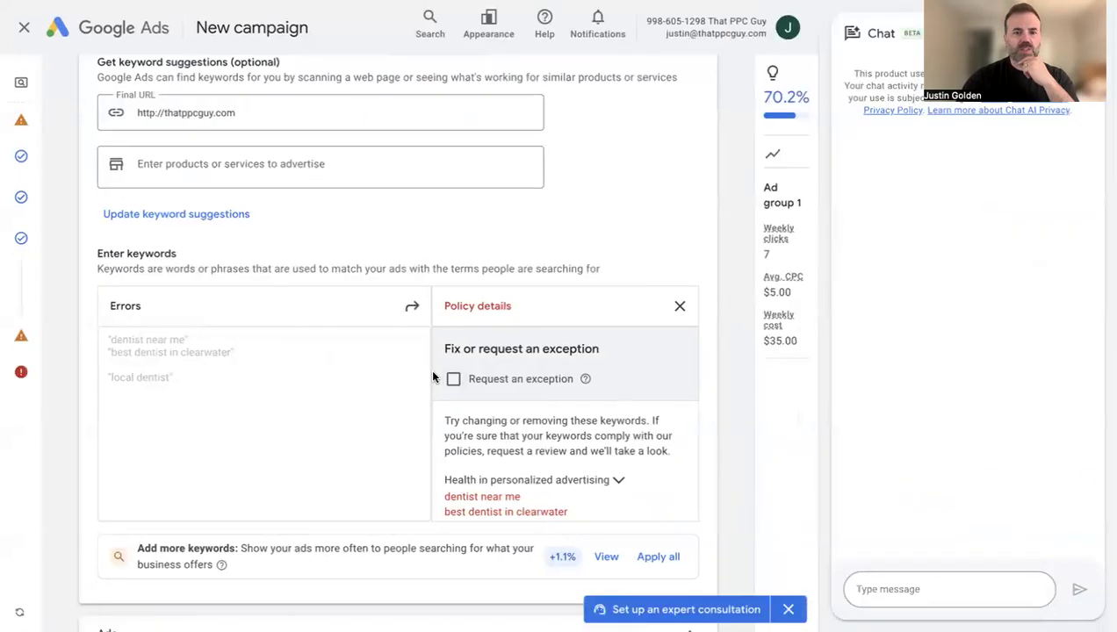
pyautogui.click(453, 379)
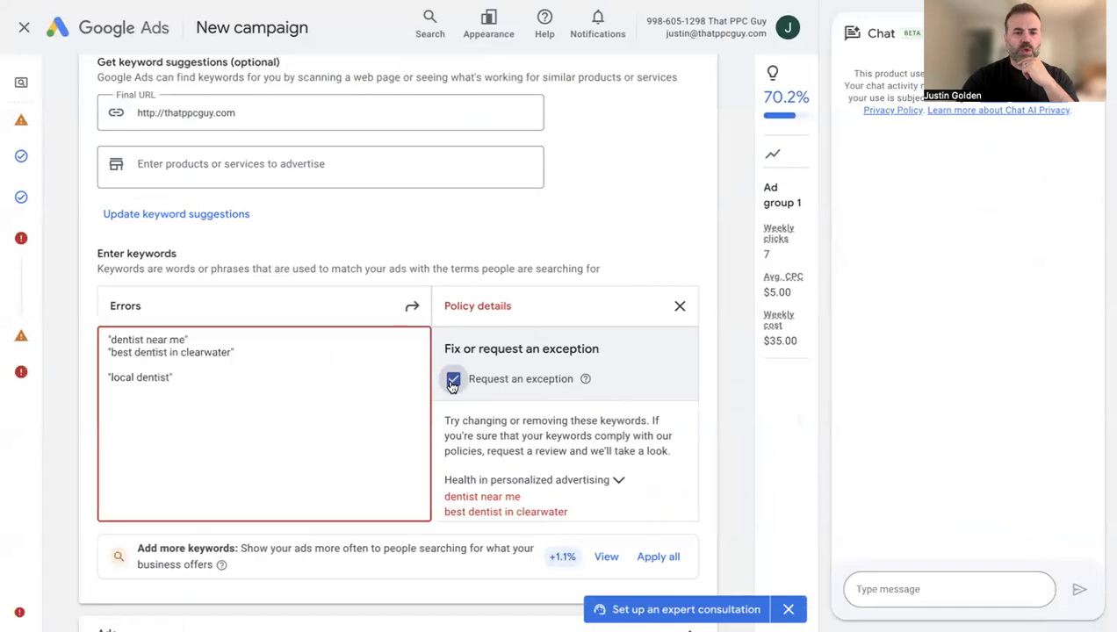
# Remove the blank line above "local dentist" in the keyword list, keeping the exception request selected.
pyautogui.click(156, 362)
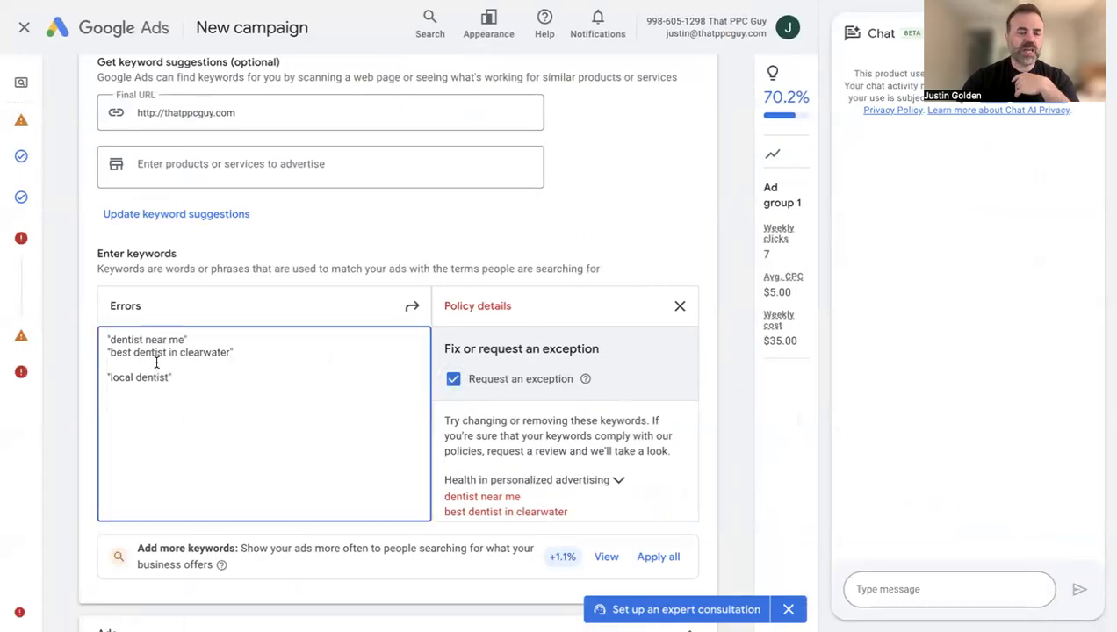
pyautogui.press('BackSpace')
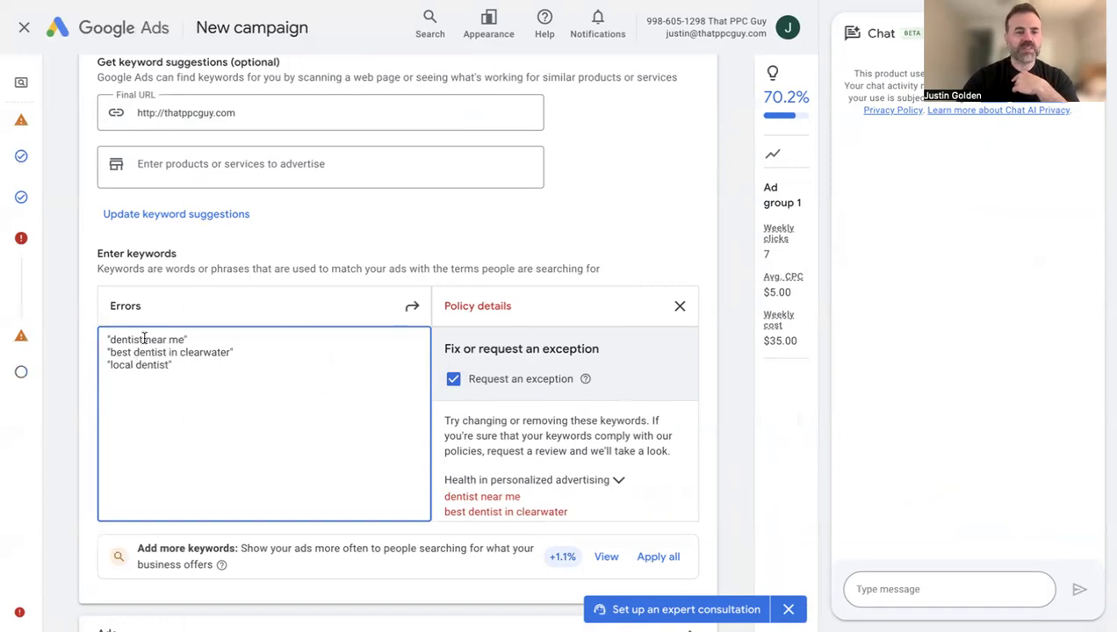
pyautogui.click(453, 379)
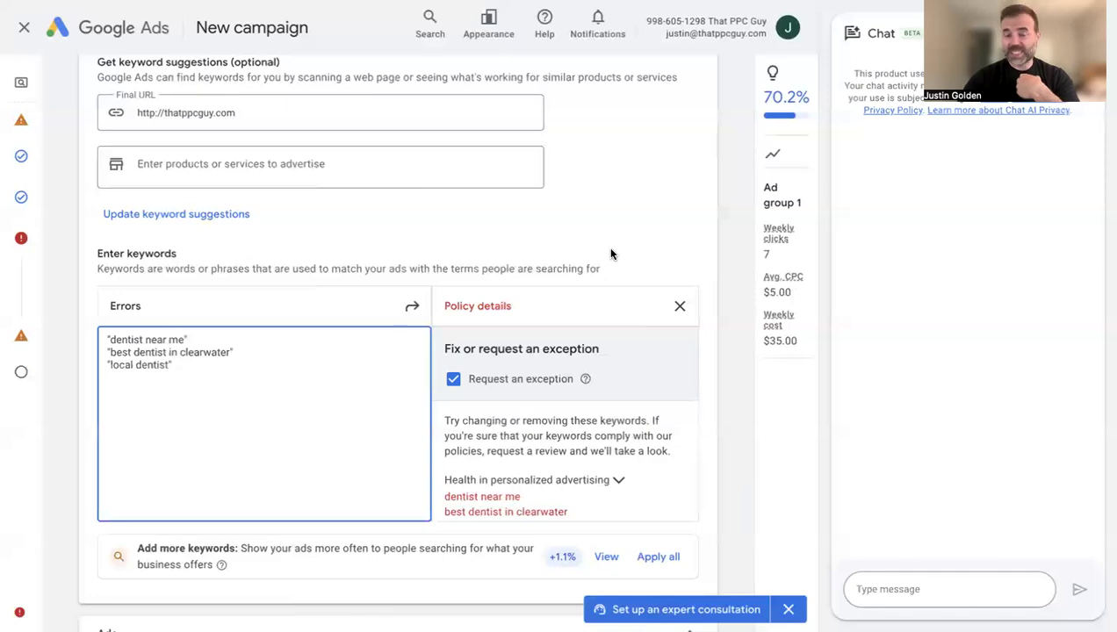
# Submit the keywords, keep the $5.00 custom daily budget, and return to the campaign review.
pyautogui.scroll(-1, 611, 254)
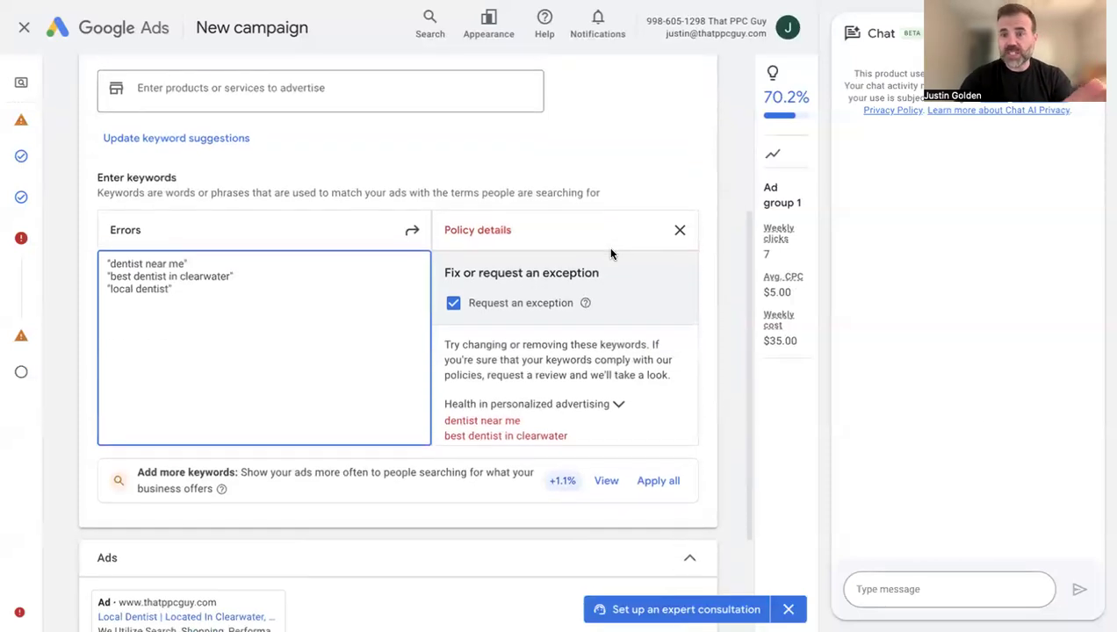
pyautogui.scroll(-2, 677, 494)
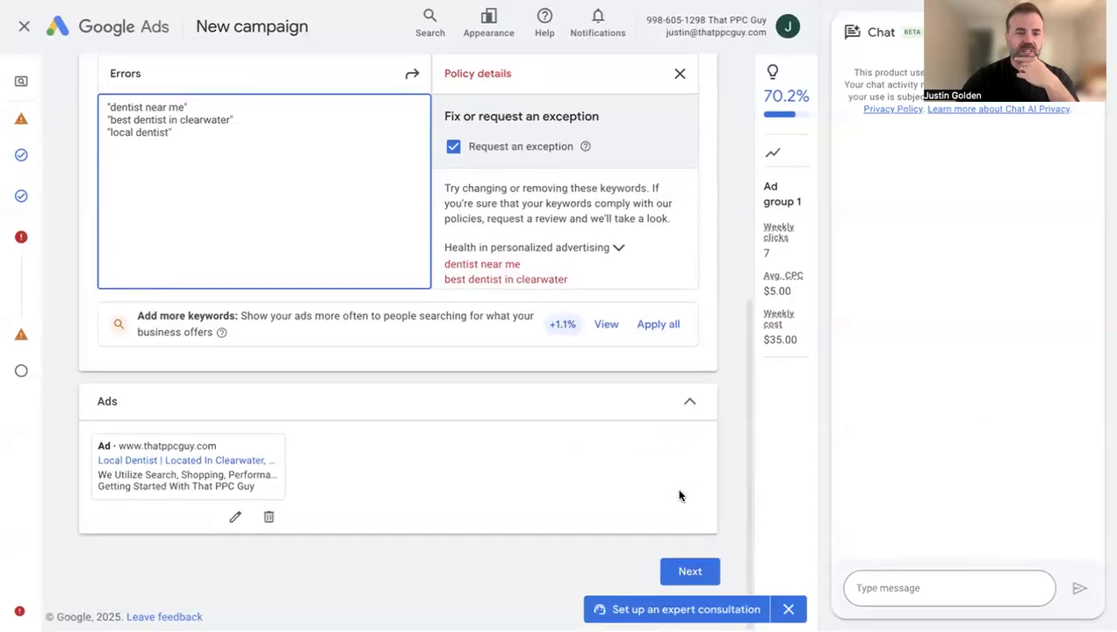
pyautogui.click(688, 573)
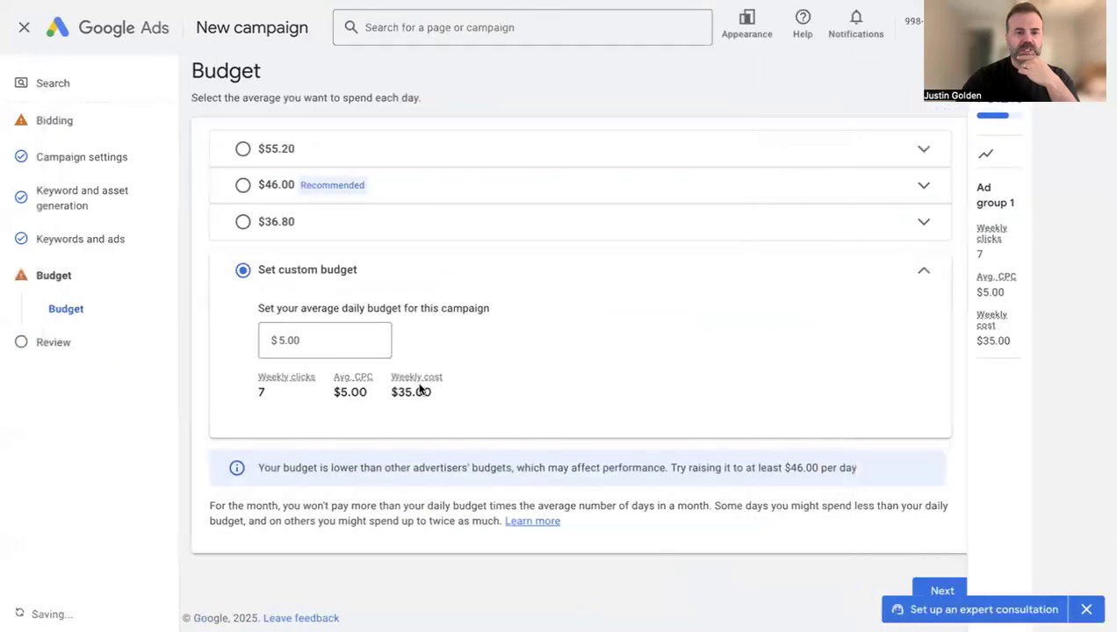
pyautogui.click(964, 586)
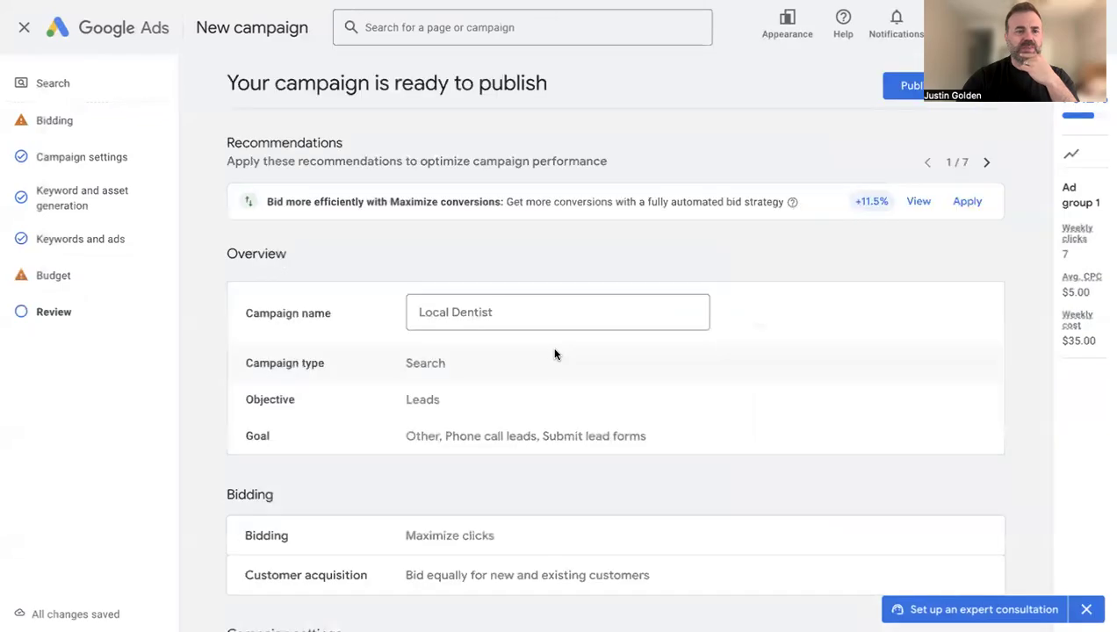
# Publish the Local Dentist campaign and open its search terms report.
pyautogui.click(913, 86)
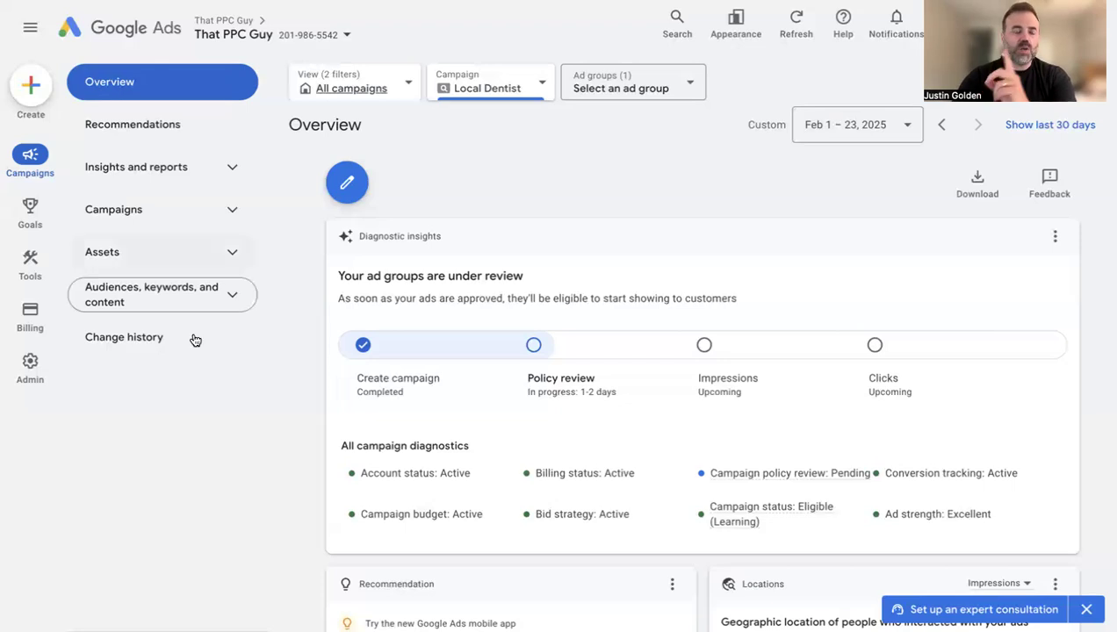
pyautogui.click(144, 175)
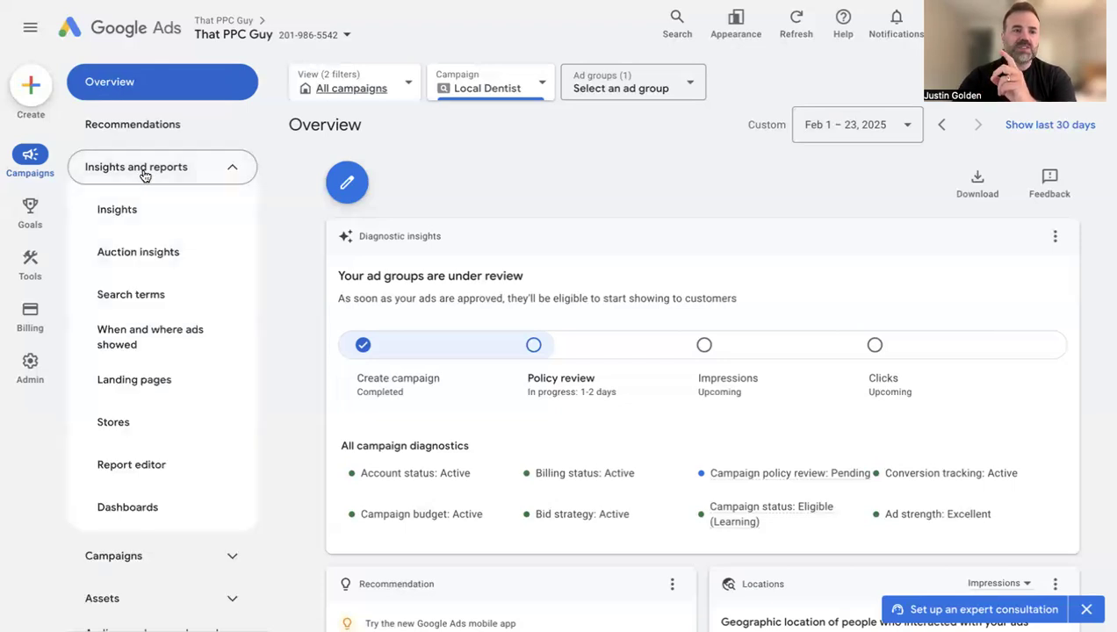
pyautogui.click(145, 296)
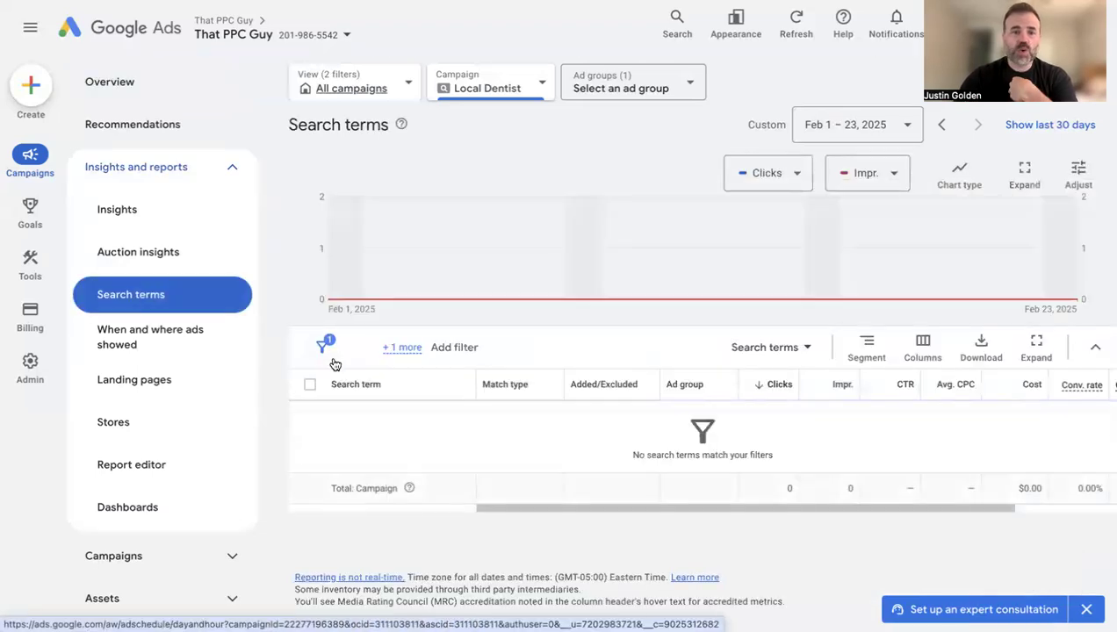
# Switch the search terms report to the That PPC Guy - Search campaign and review its search terms and match types.
pyautogui.click(470, 88)
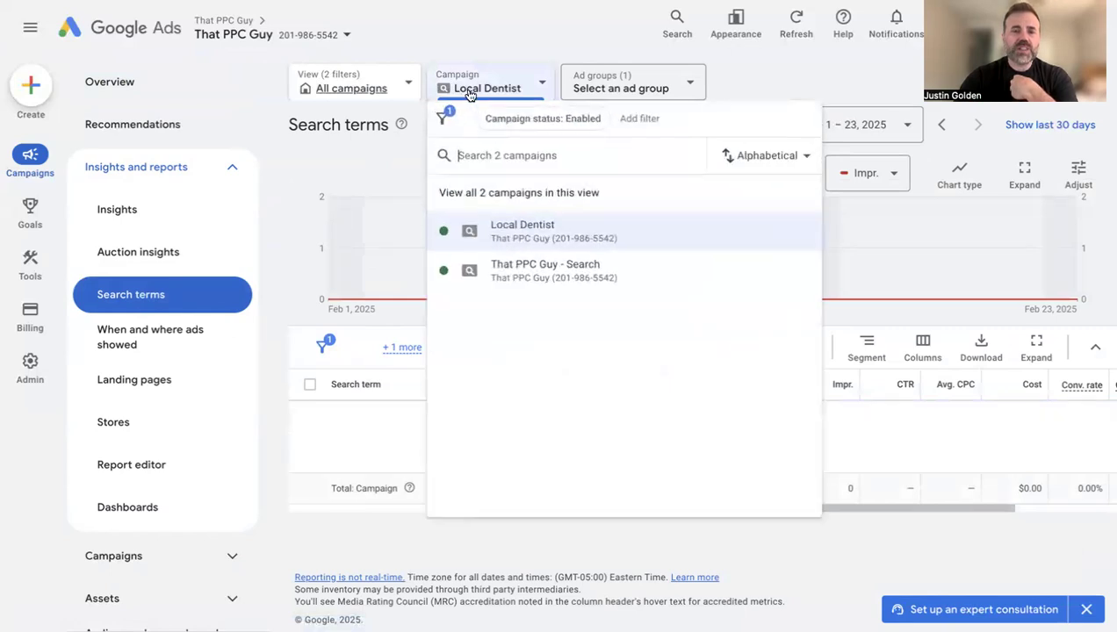
pyautogui.click(523, 266)
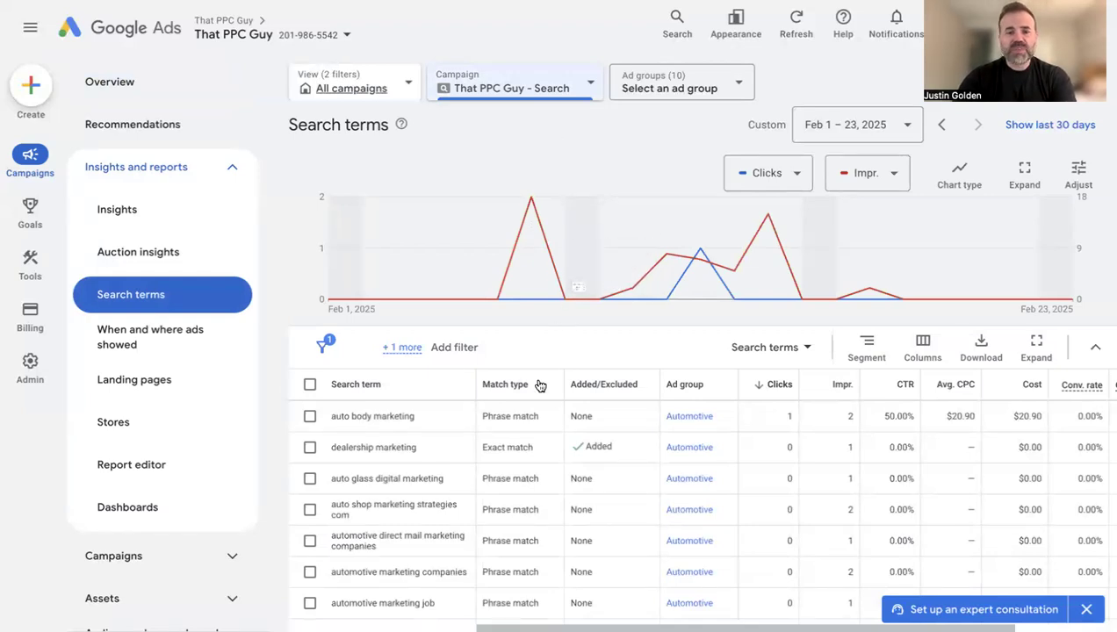
pyautogui.scroll(-1, 551, 369)
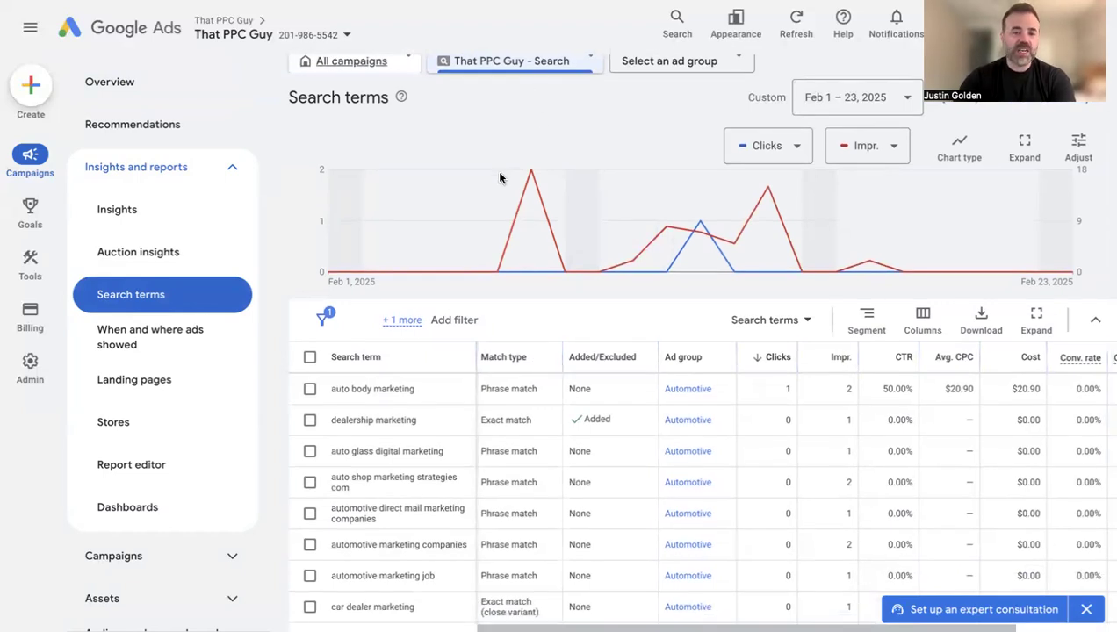
pyautogui.scroll(-3, 488, 372)
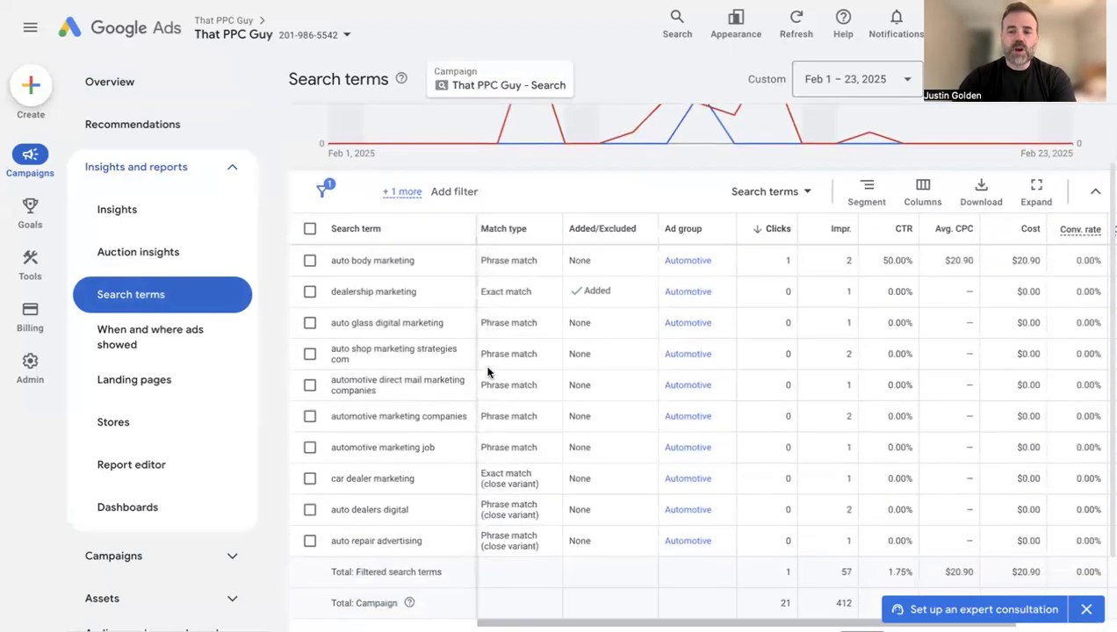
pyautogui.scroll(-2, 487, 372)
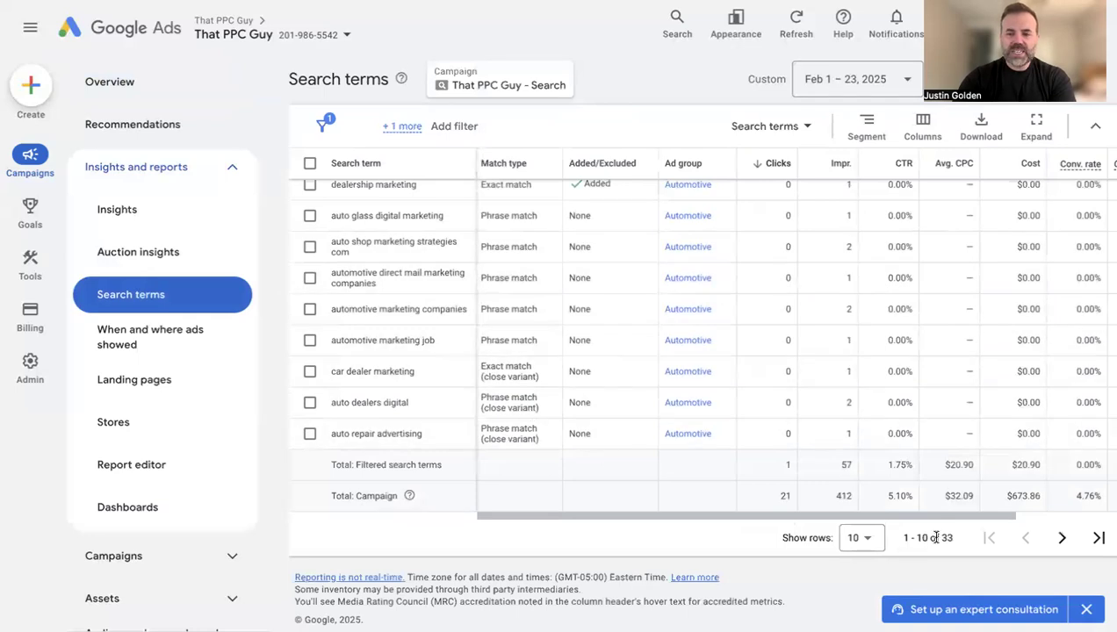
pyautogui.moveTo(955, 541); pyautogui.dragTo(938, 539)
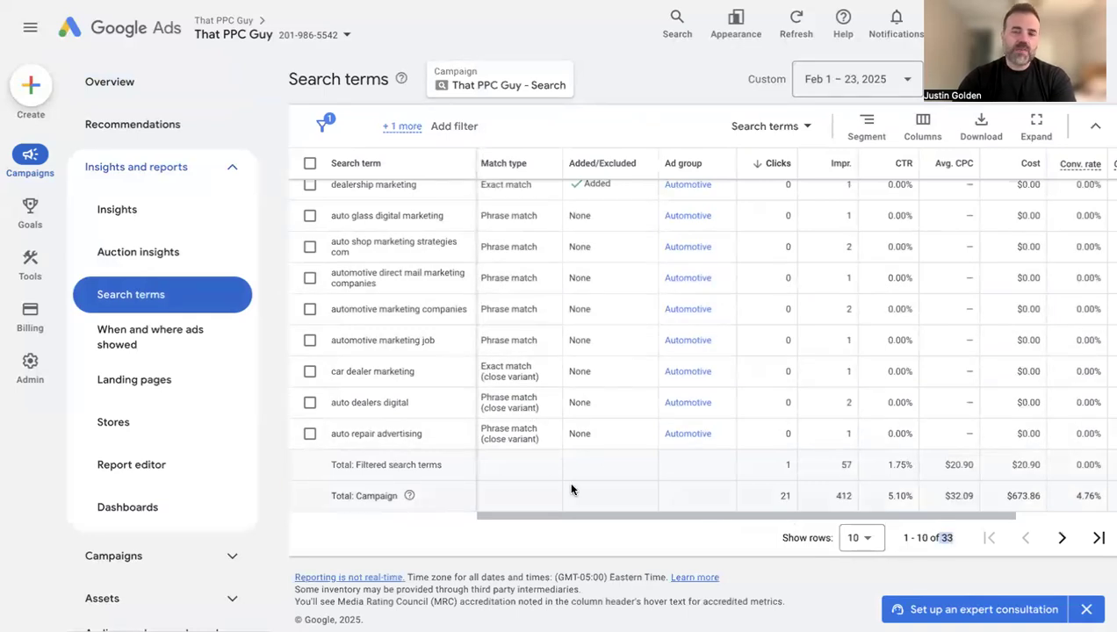
pyautogui.scroll(1, 571, 489)
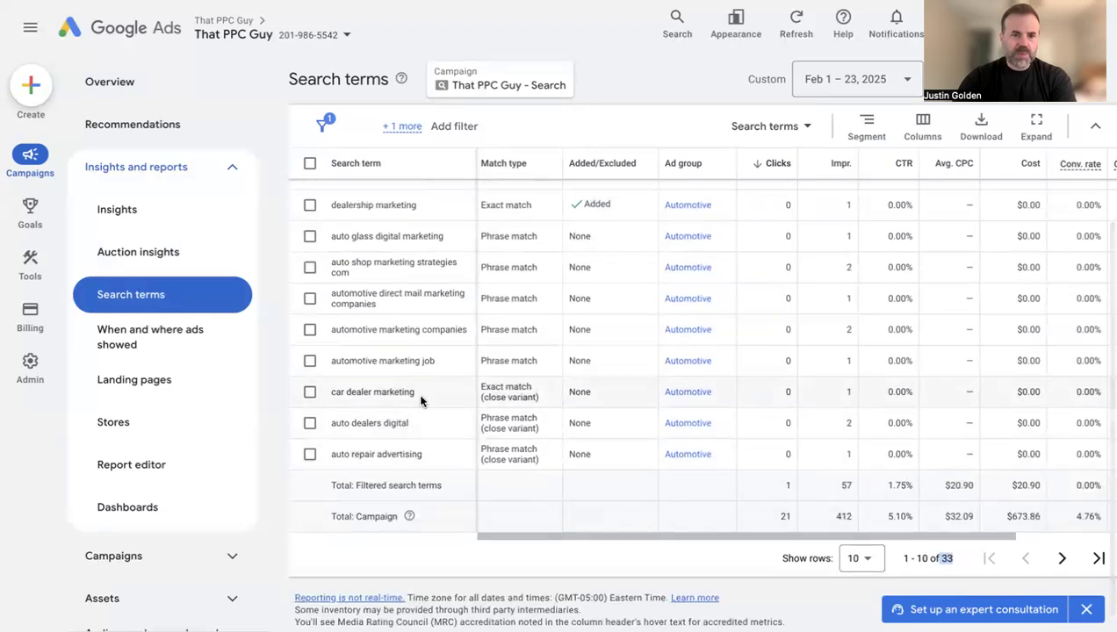
pyautogui.scroll(2, 416, 290)
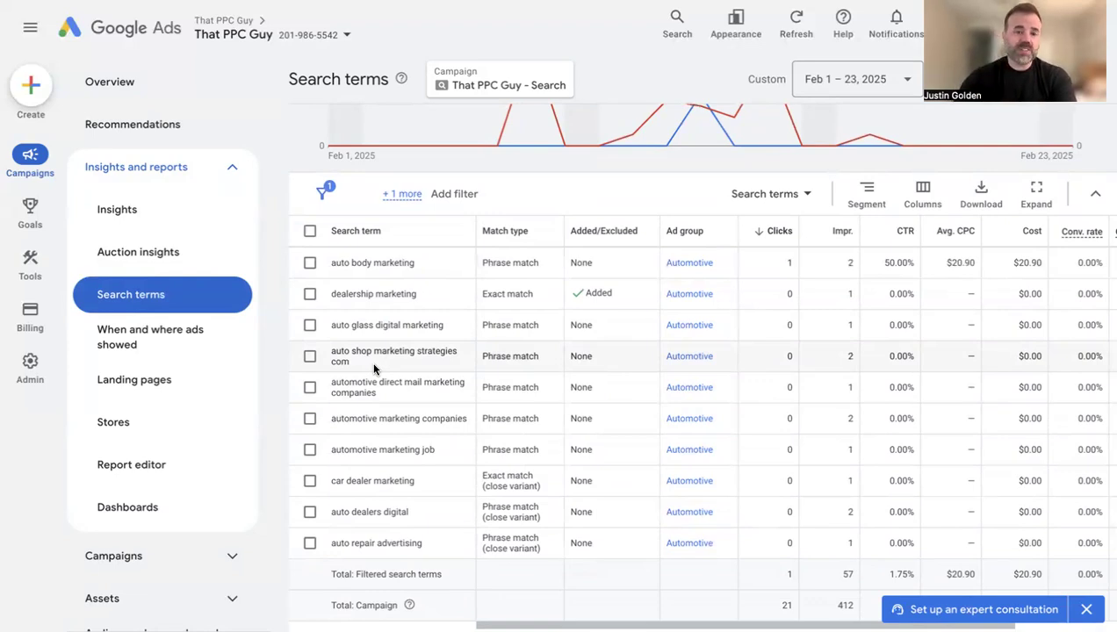
# Select the search term "auto shop marketing strategies com" to see its keyword actions, and clear the selection.
pyautogui.click(310, 358)
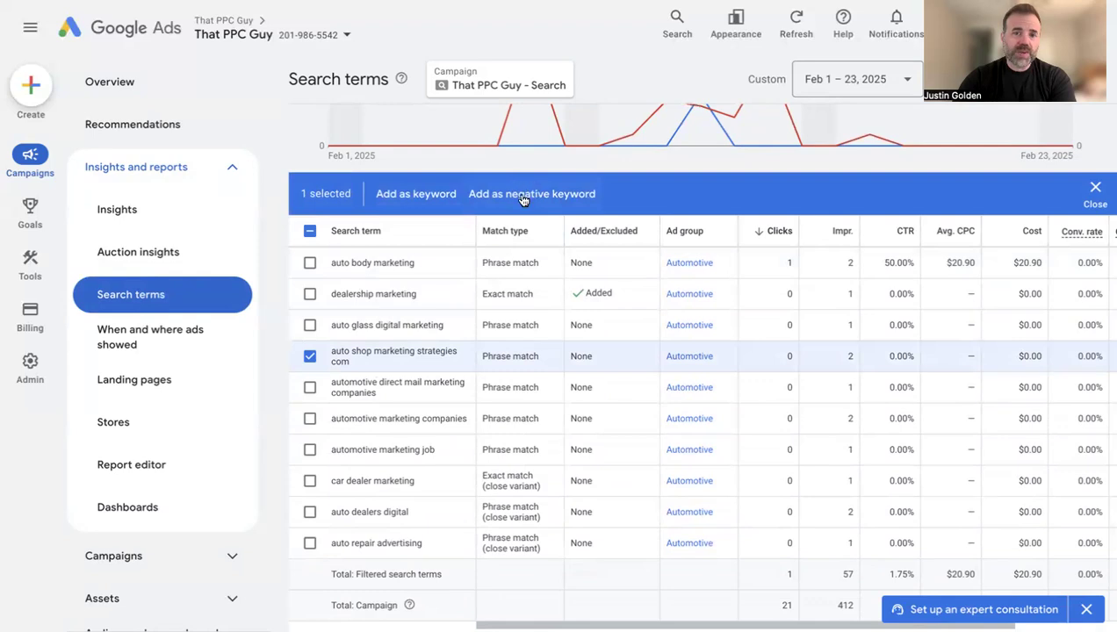
pyautogui.click(1095, 189)
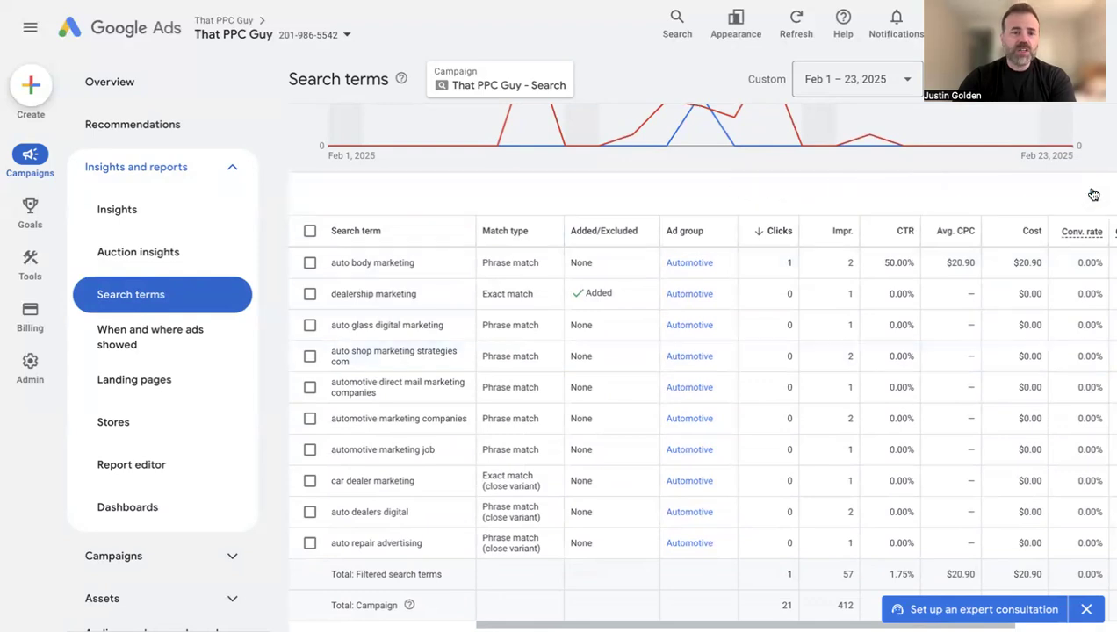
# Open the negative search keywords of the That PPC Guy - Search campaign.
pyautogui.scroll(-3, 274, 407)
pyautogui.click(208, 558)
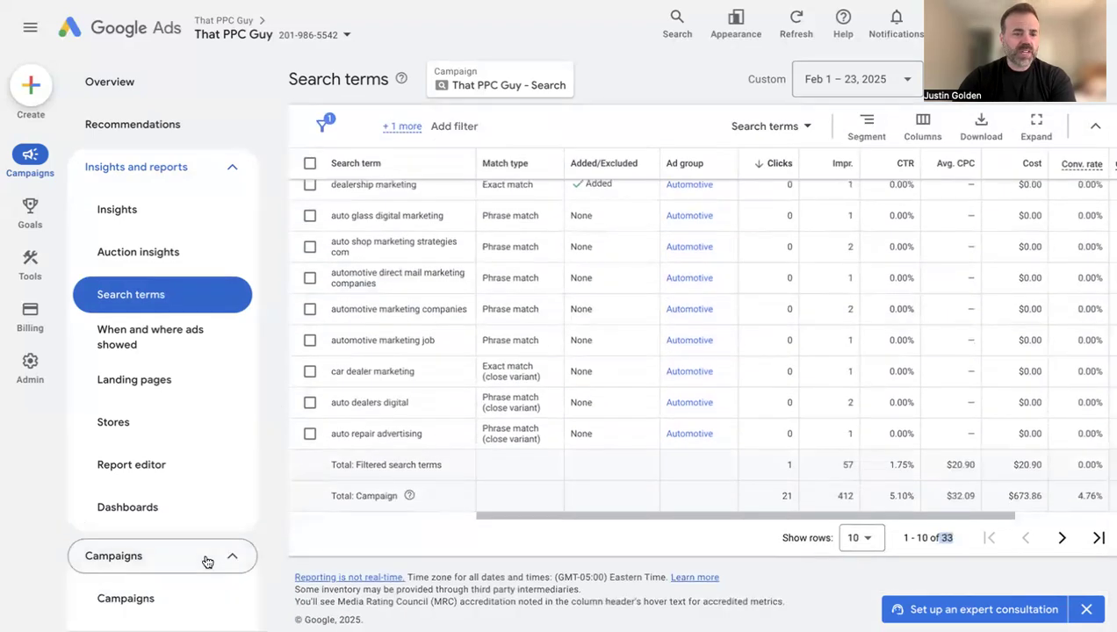
pyautogui.click(130, 409)
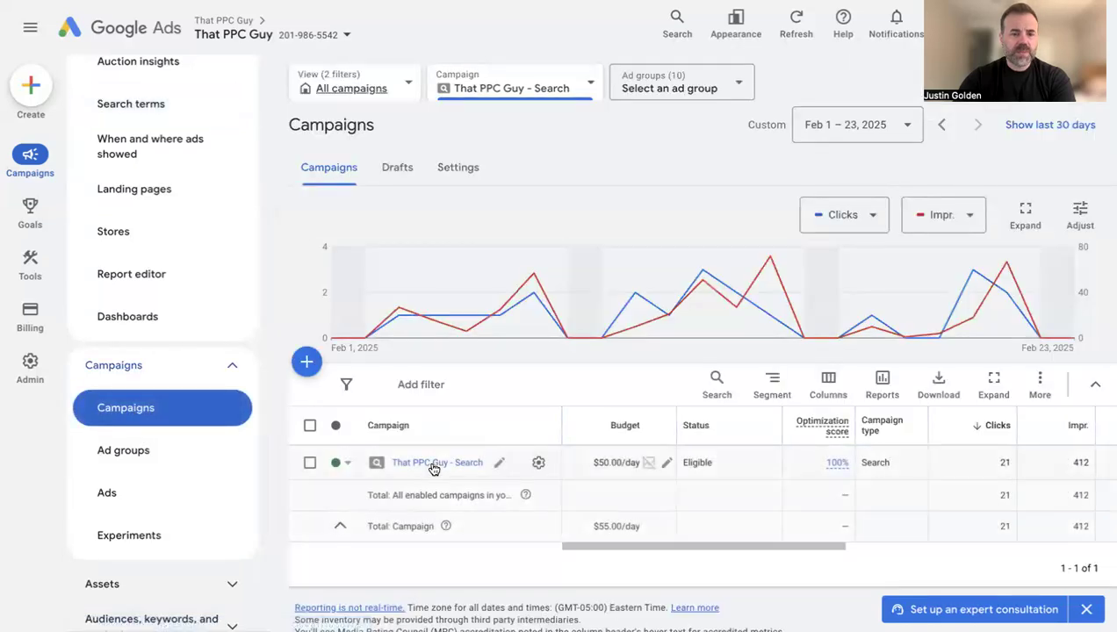
pyautogui.click(433, 465)
pyautogui.scroll(-1, 175, 518)
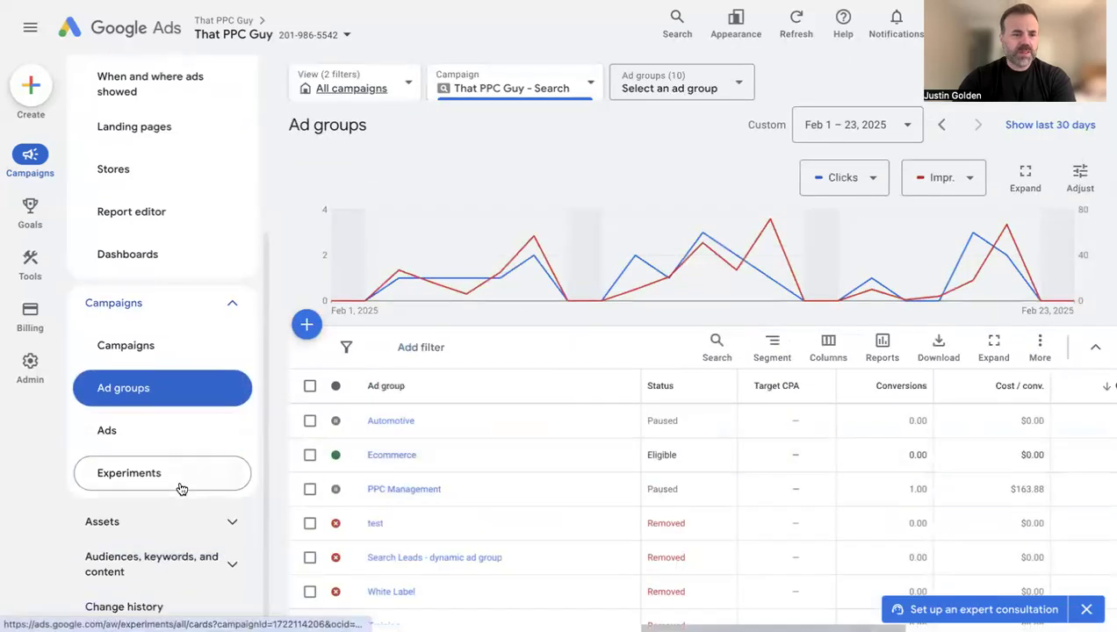
pyautogui.click(169, 556)
pyautogui.click(159, 558)
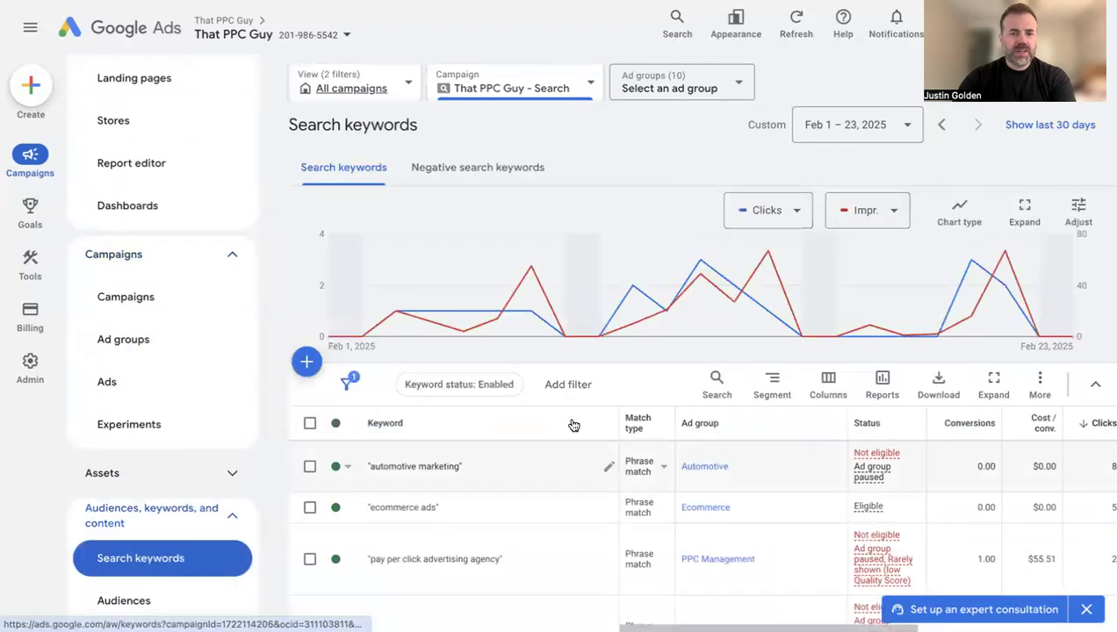
pyautogui.click(488, 172)
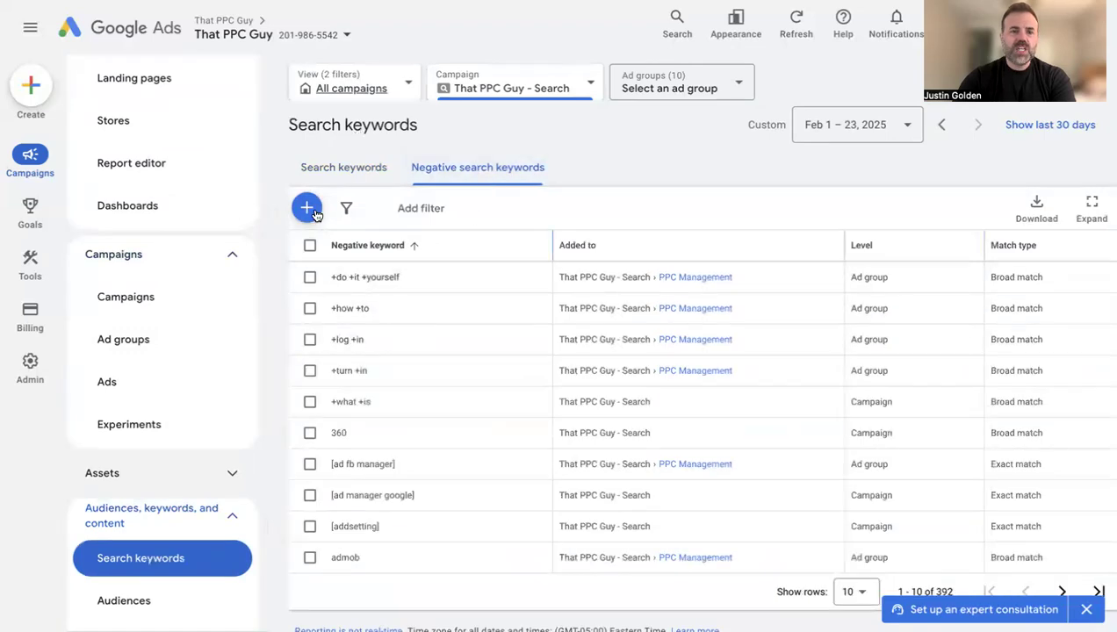
# Start a campaign-level negative keyword list with free, a dentist's name, medciare, medicade and tele health, one per line.
pyautogui.click(309, 209)
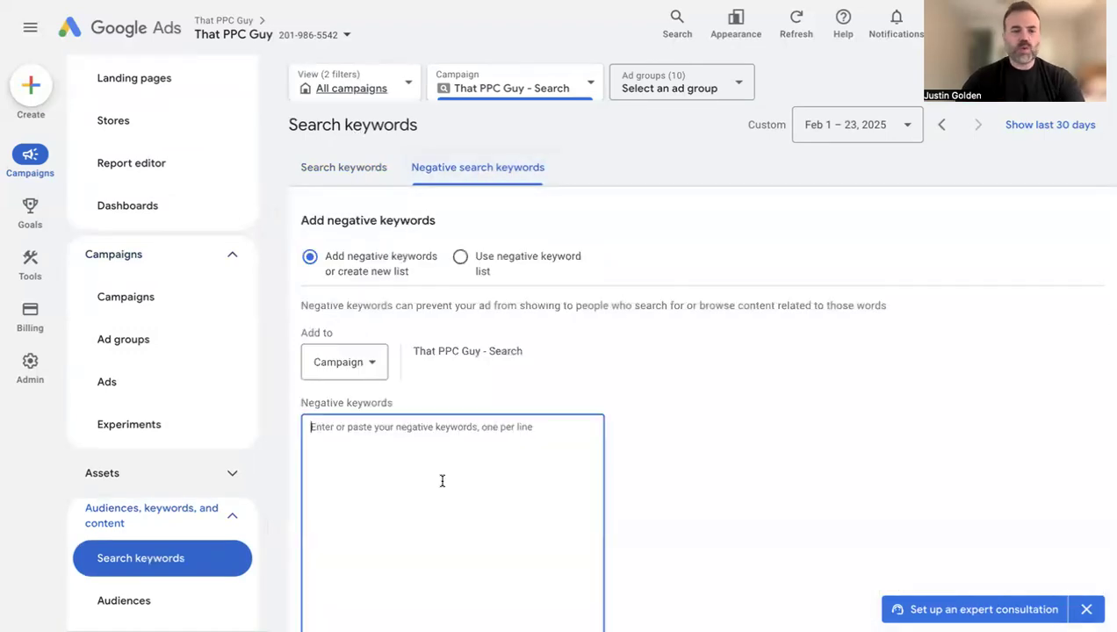
pyautogui.write('free ')
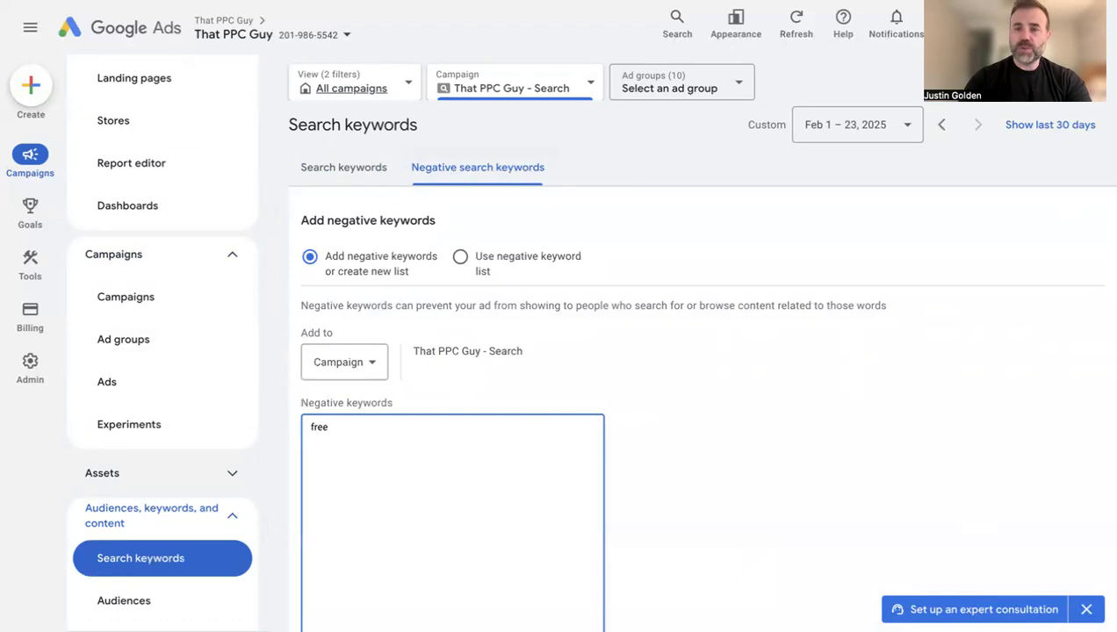
pyautogui.write('dr golden')
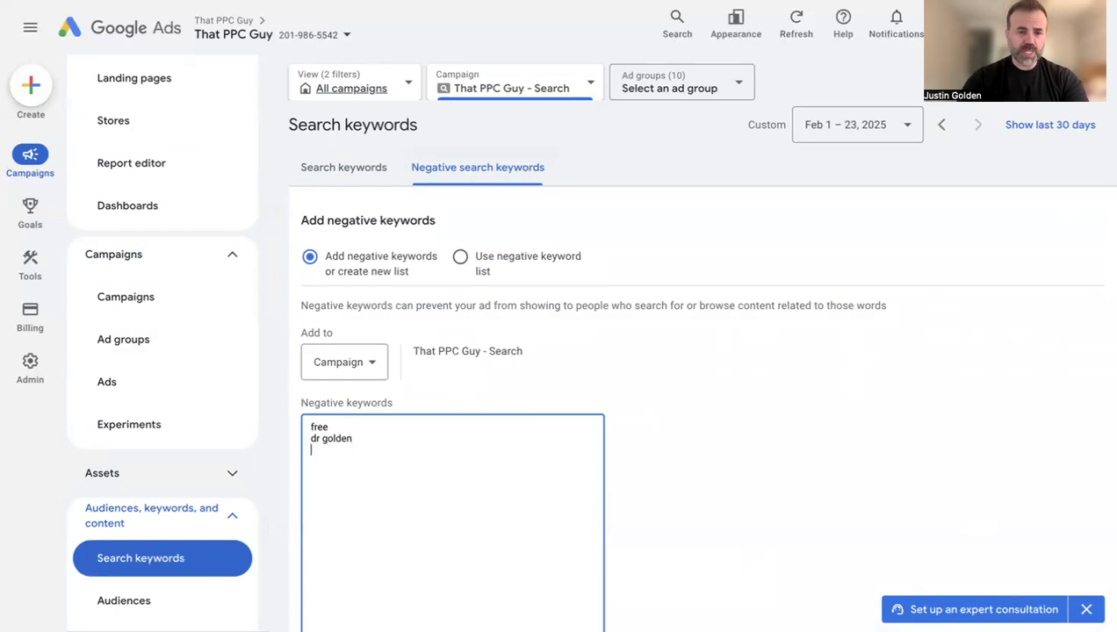
pyautogui.press('Return')
pyautogui.write('medciare')
pyautogui.press('Return')
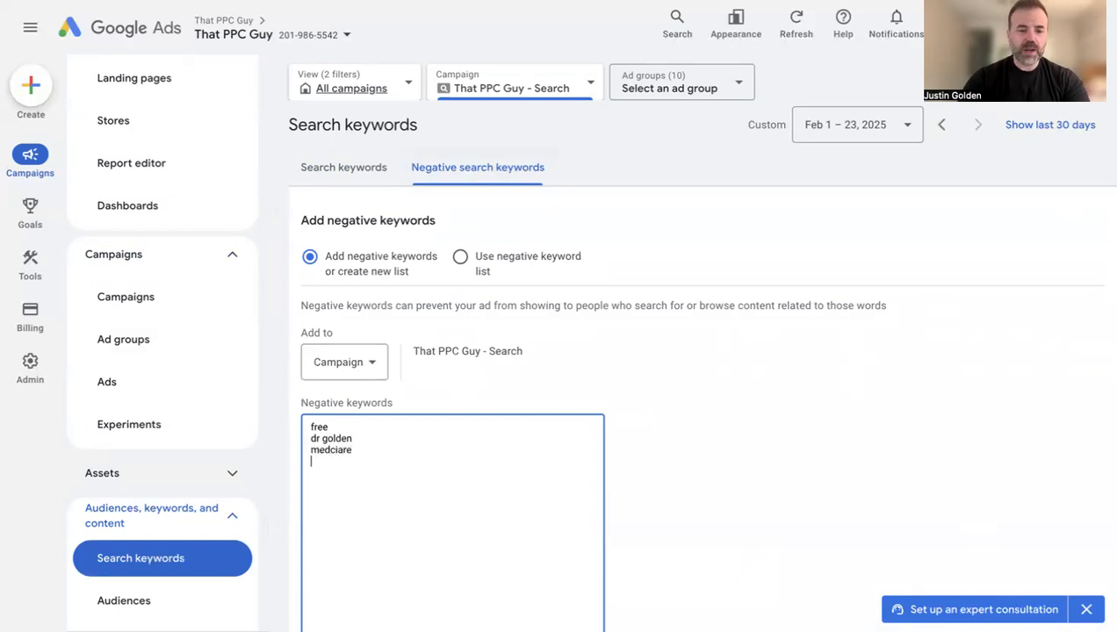
pyautogui.write('medic')
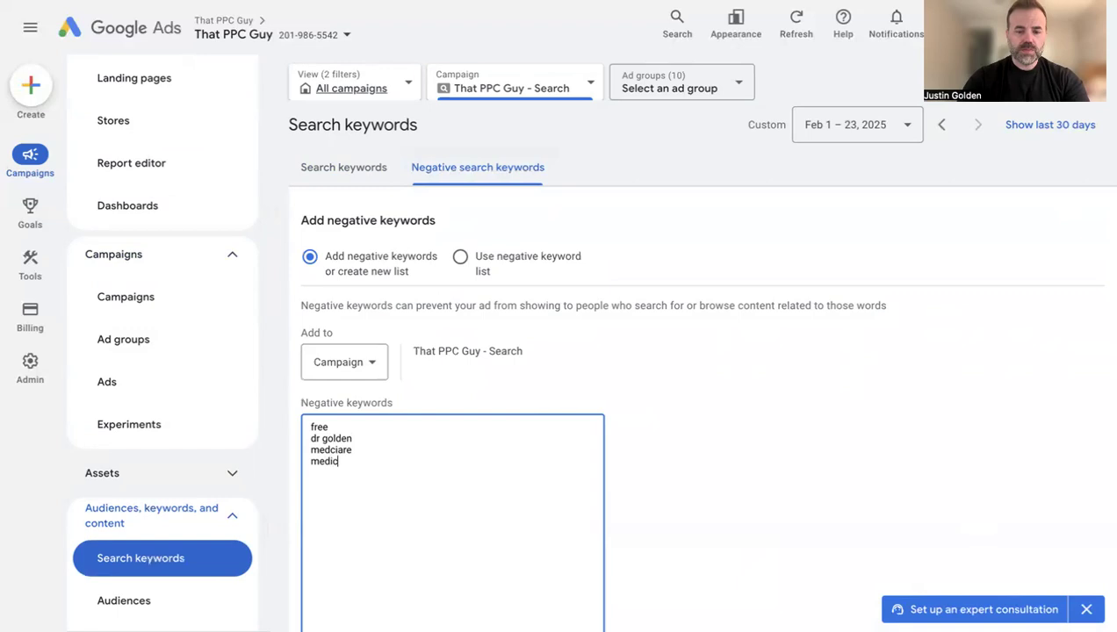
pyautogui.write('ade tele health')
pyautogui.press('Return')
# Continue the negative keyword list with tele dentisrty, jobs, salary, work and license on separate lines.
pyautogui.write('tele den')
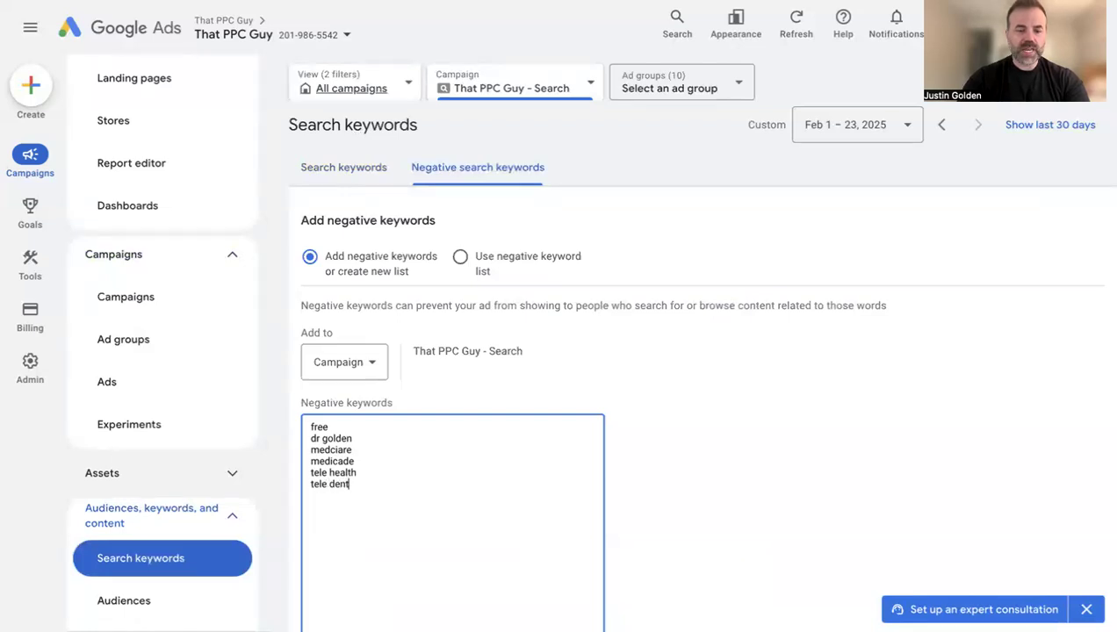
pyautogui.write('t')
pyautogui.write('isrty')
pyautogui.press('Return')
pyautogui.write('jobs')
pyautogui.press('Return')
pyautogui.write('salary')
pyautogui.press('Return')
pyautogui.write('wor')
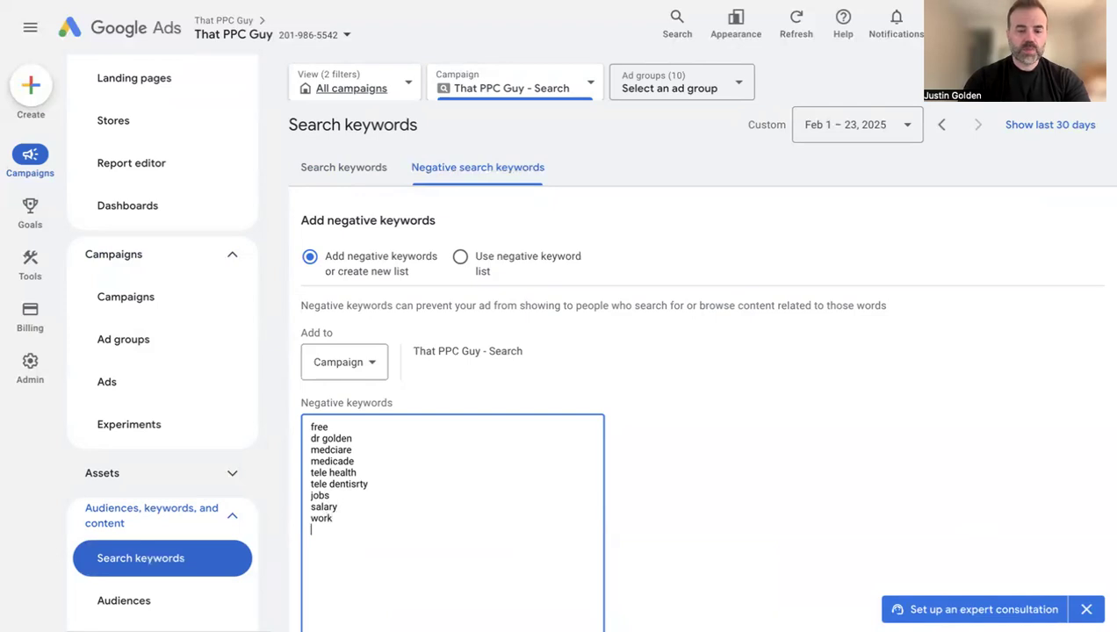
pyautogui.write('k')
pyautogui.press('Return')
pyautogui.write('license')
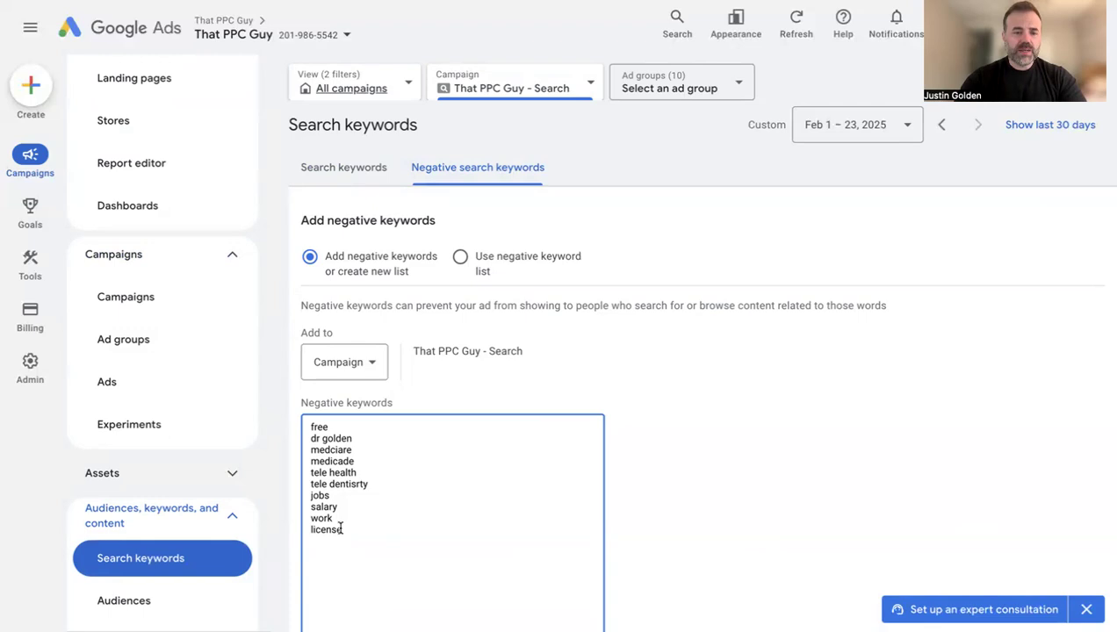
# Cut all entries from the negative keyword list and cancel adding negative keywords.
pyautogui.moveTo(338, 530); pyautogui.dragTo(287, 432)
pyautogui.hotkey('ctrl', 'x')
pyautogui.scroll(-5, 860, 374)
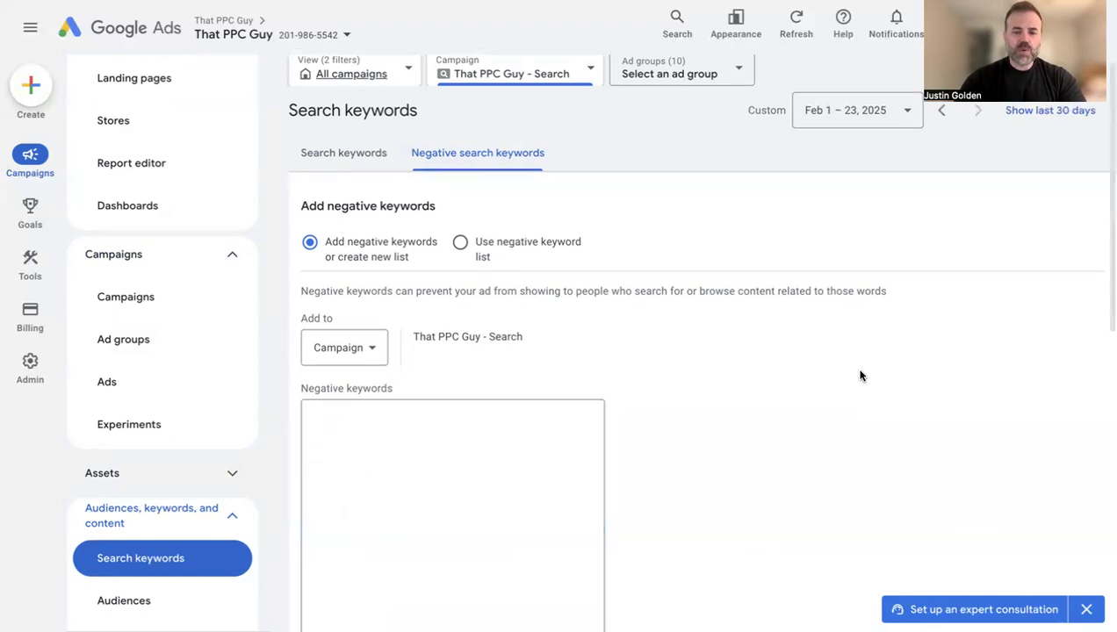
pyautogui.click(368, 395)
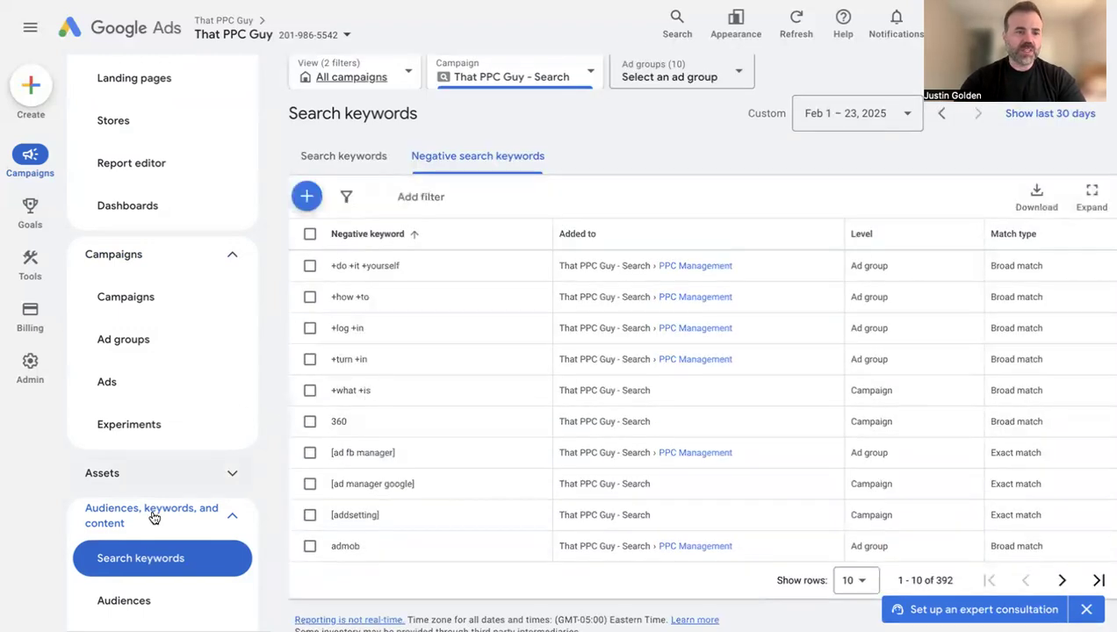
# View the campaigns list and open the assets of the That PPC Guy - Search campaign.
pyautogui.scroll(-3, 151, 518)
pyautogui.scroll(-1, 157, 521)
pyautogui.scroll(5, 157, 521)
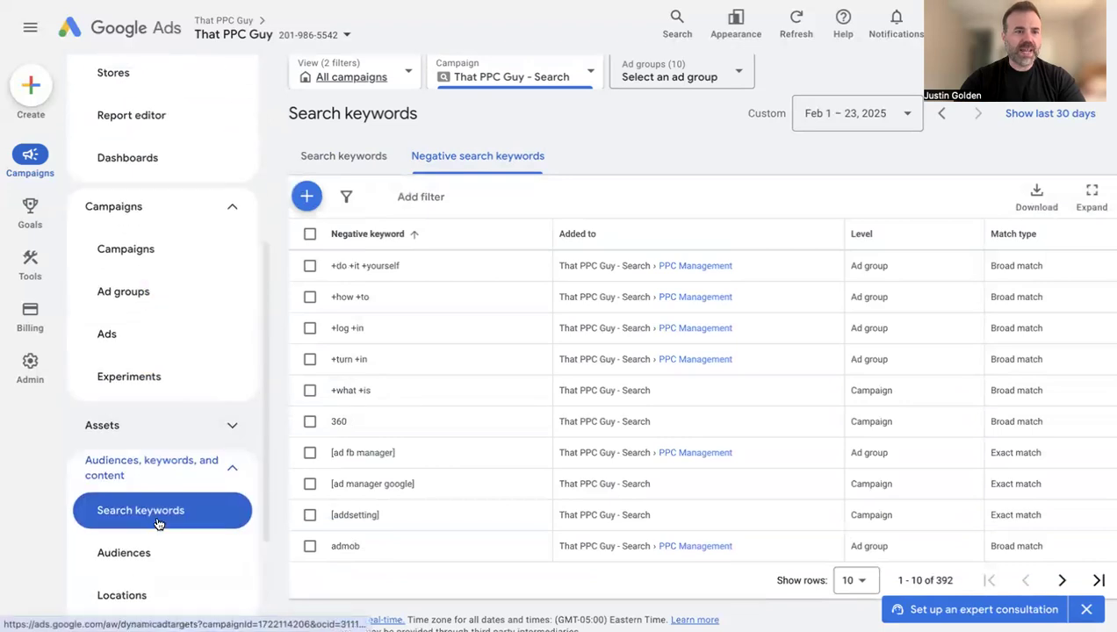
pyautogui.scroll(1, 189, 404)
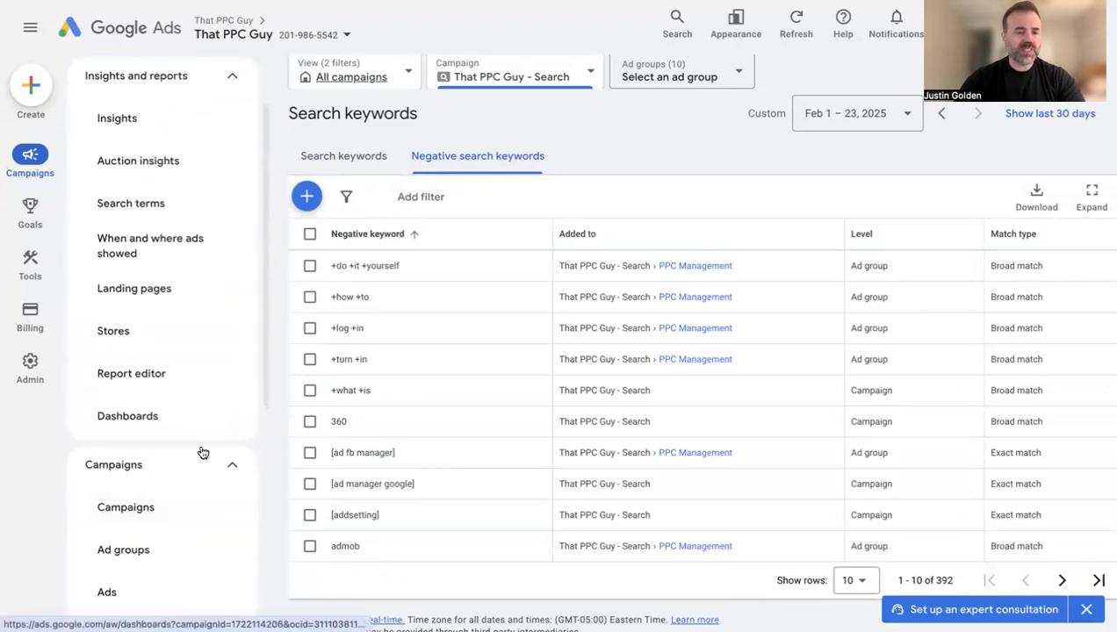
pyautogui.click(181, 513)
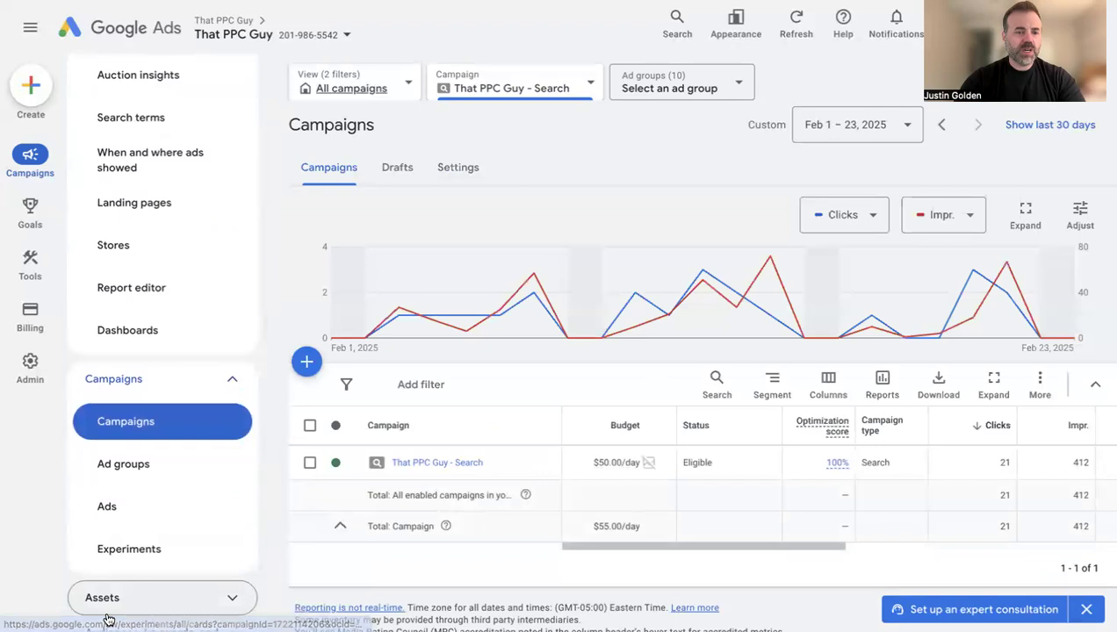
pyautogui.scroll(-3, 114, 479)
pyautogui.click(116, 430)
pyautogui.click(119, 478)
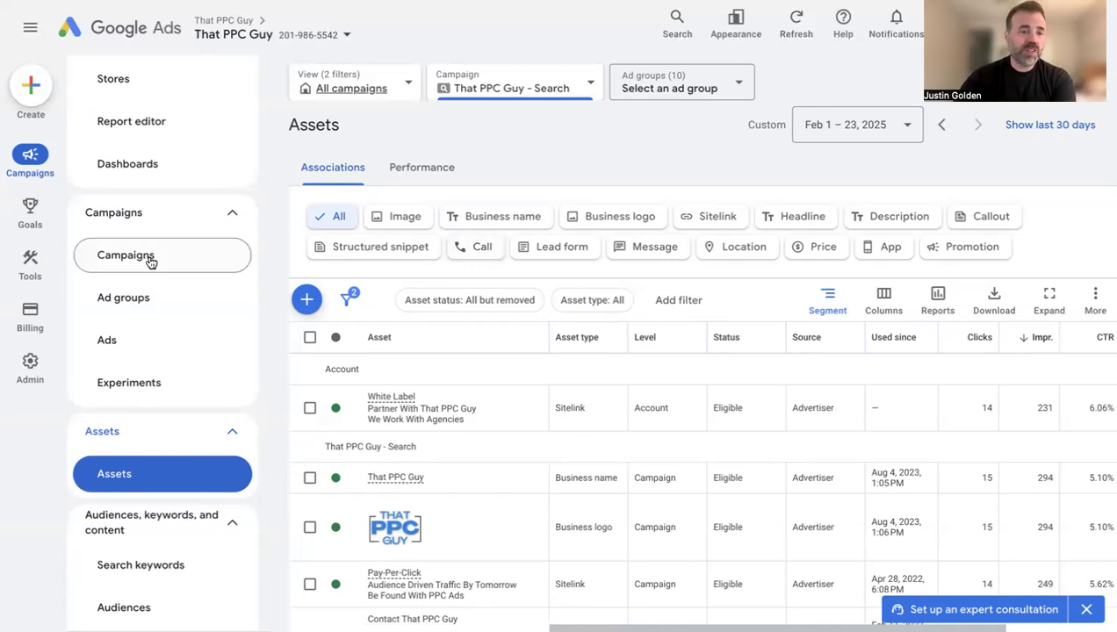
# Try to create a conversion action by importing web events from Google Analytics 4 properties, and cancel the import.
pyautogui.click(24, 223)
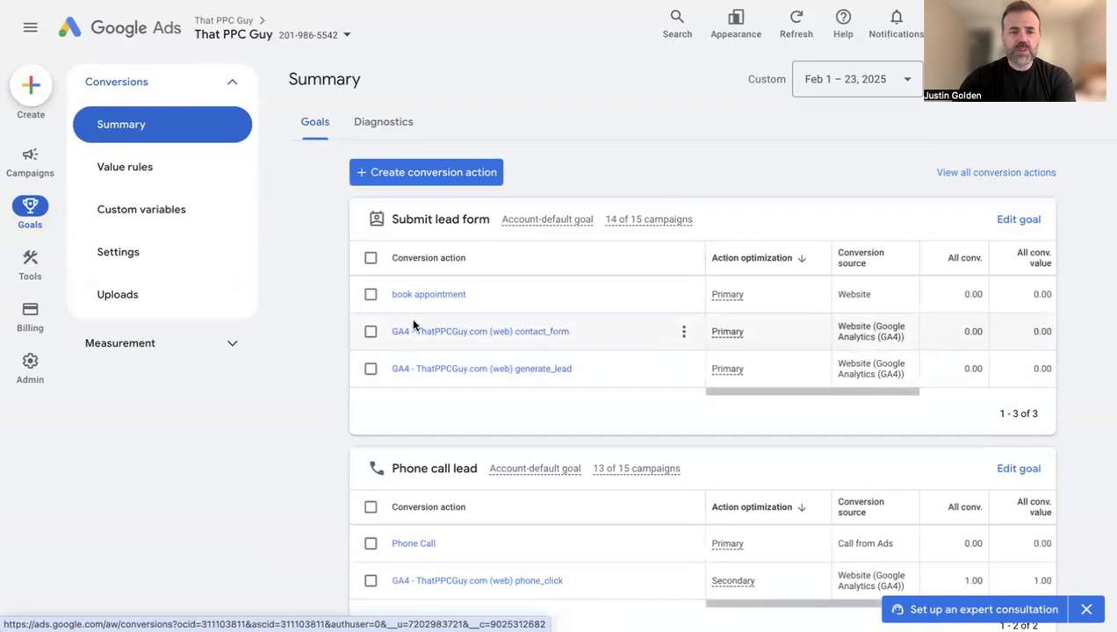
pyautogui.click(413, 173)
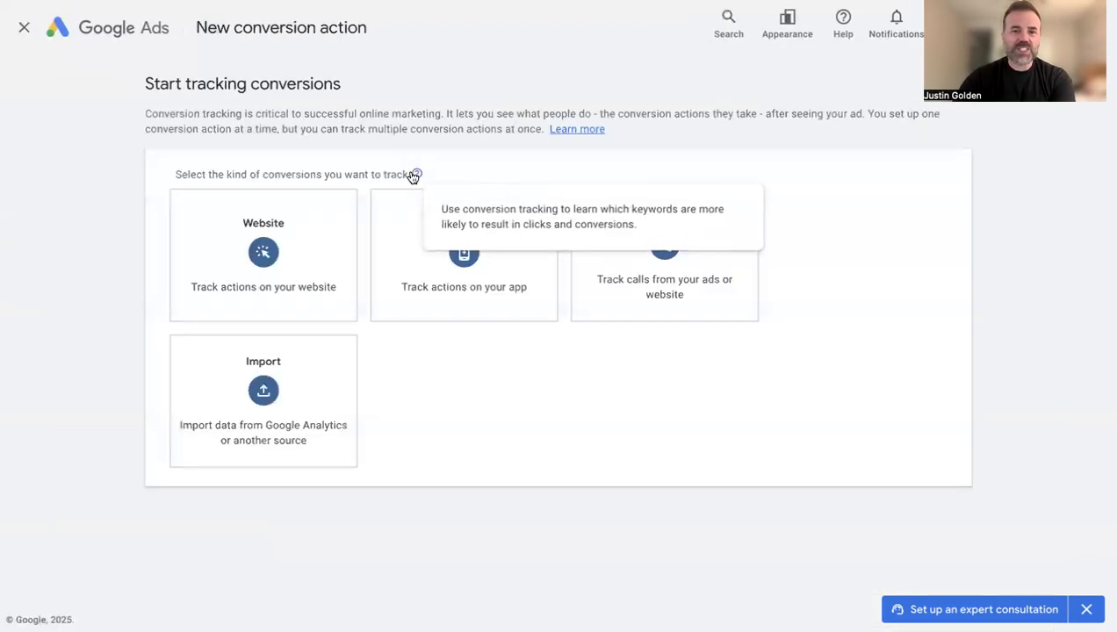
pyautogui.click(253, 404)
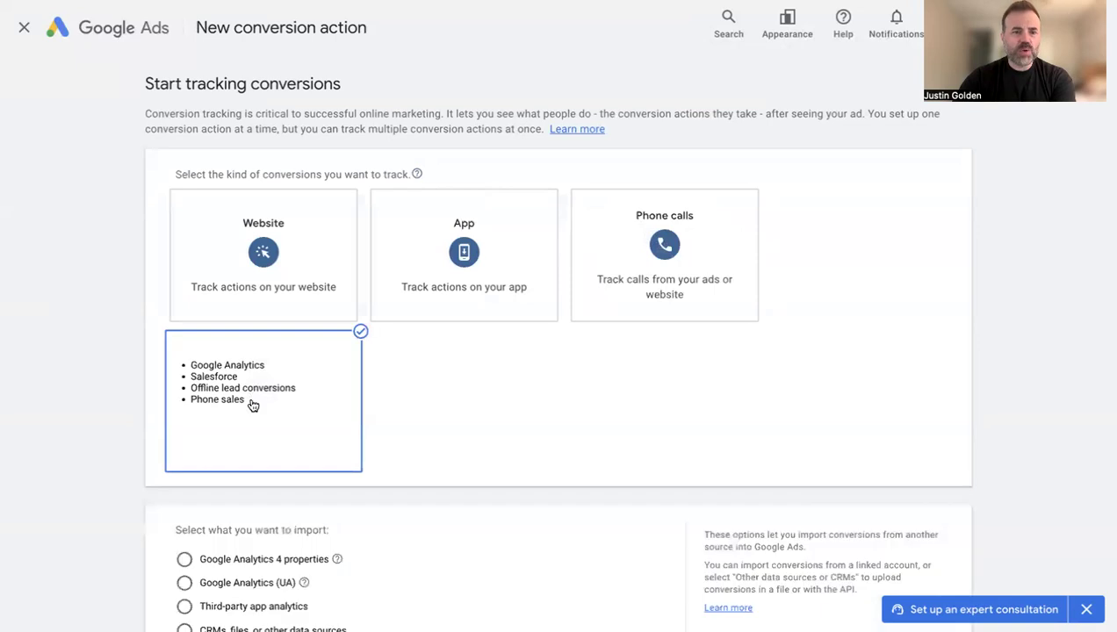
pyautogui.scroll(-2, 414, 434)
pyautogui.click(305, 431)
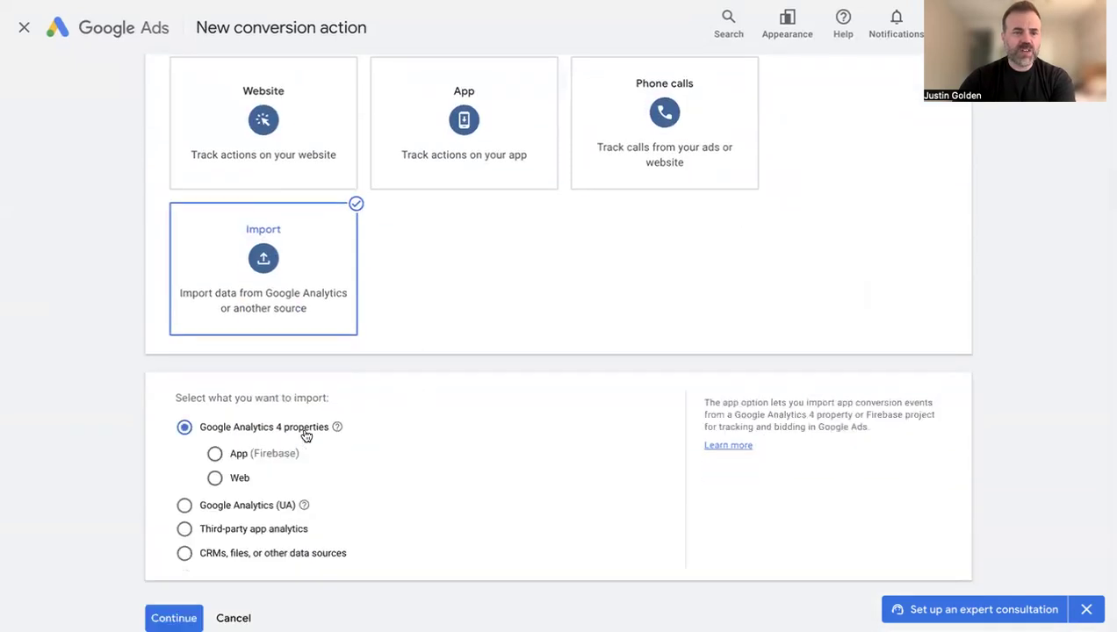
pyautogui.click(214, 479)
pyautogui.click(171, 618)
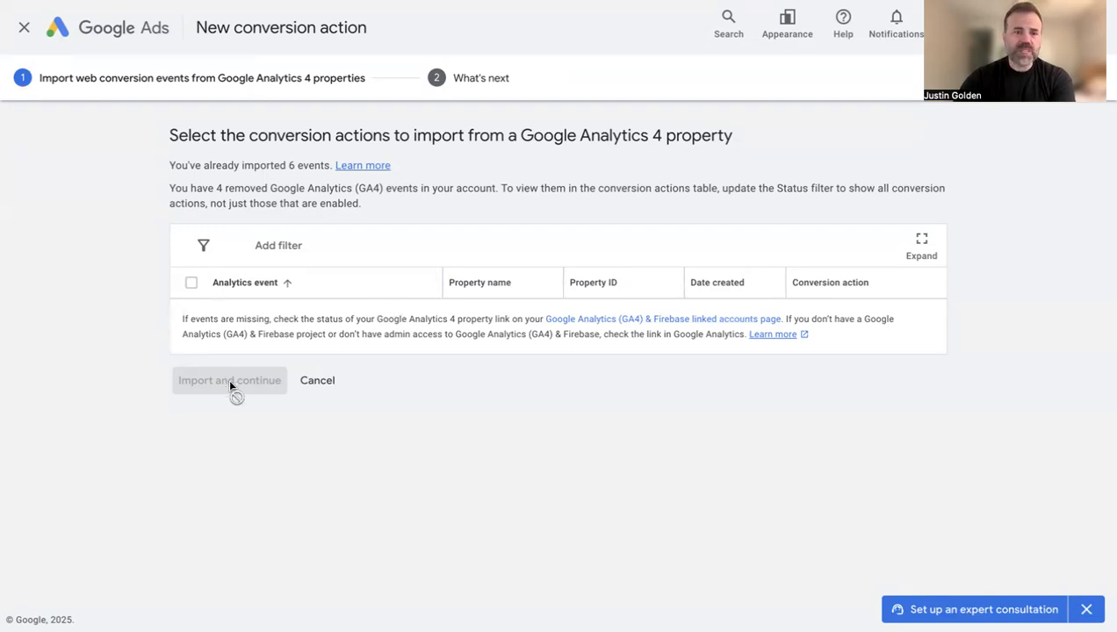
pyautogui.click(318, 382)
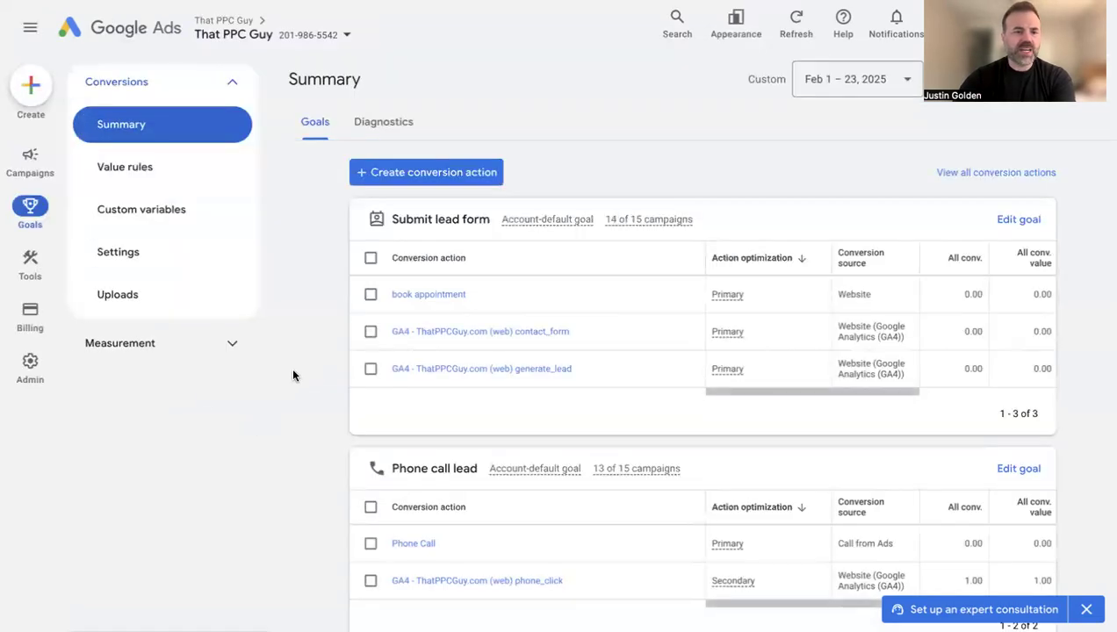
# Open the Data manager's connected products.
pyautogui.moveTo(30, 272)
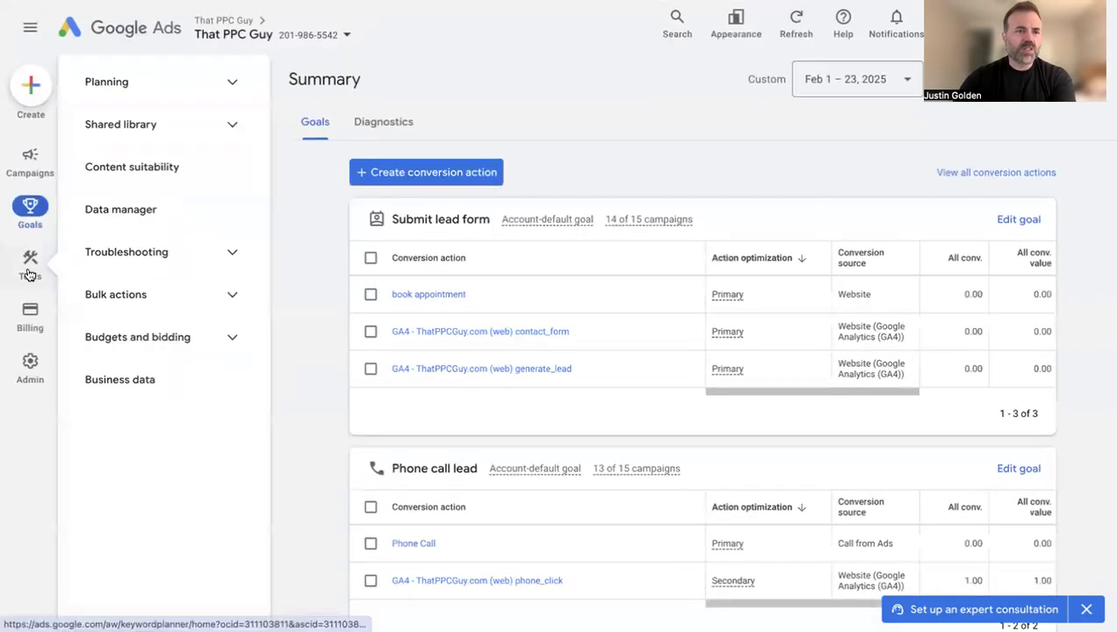
pyautogui.click(120, 225)
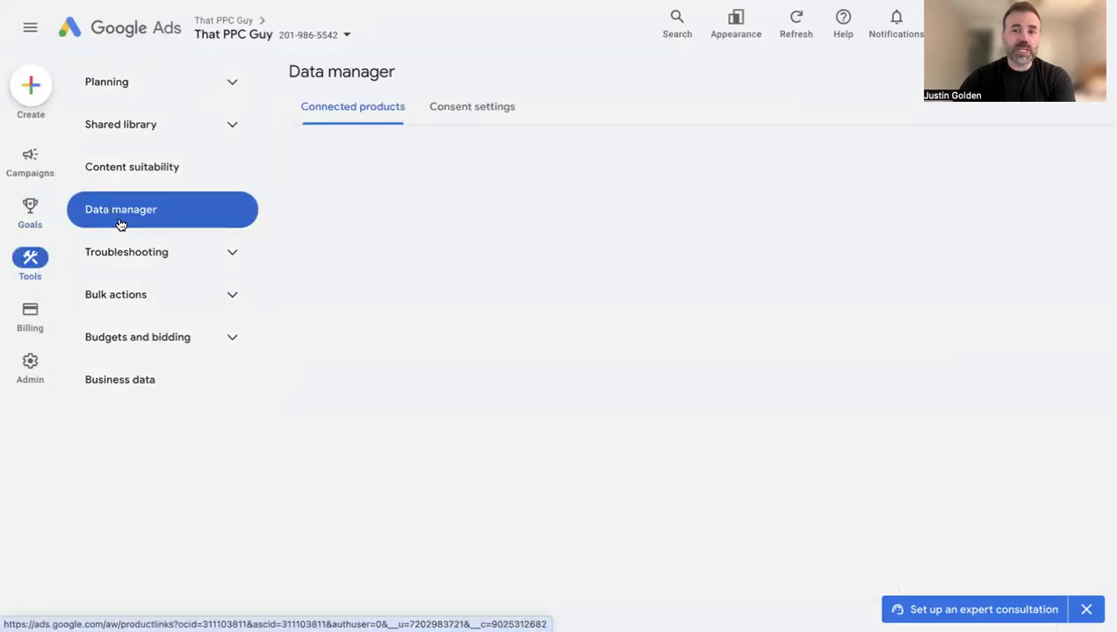